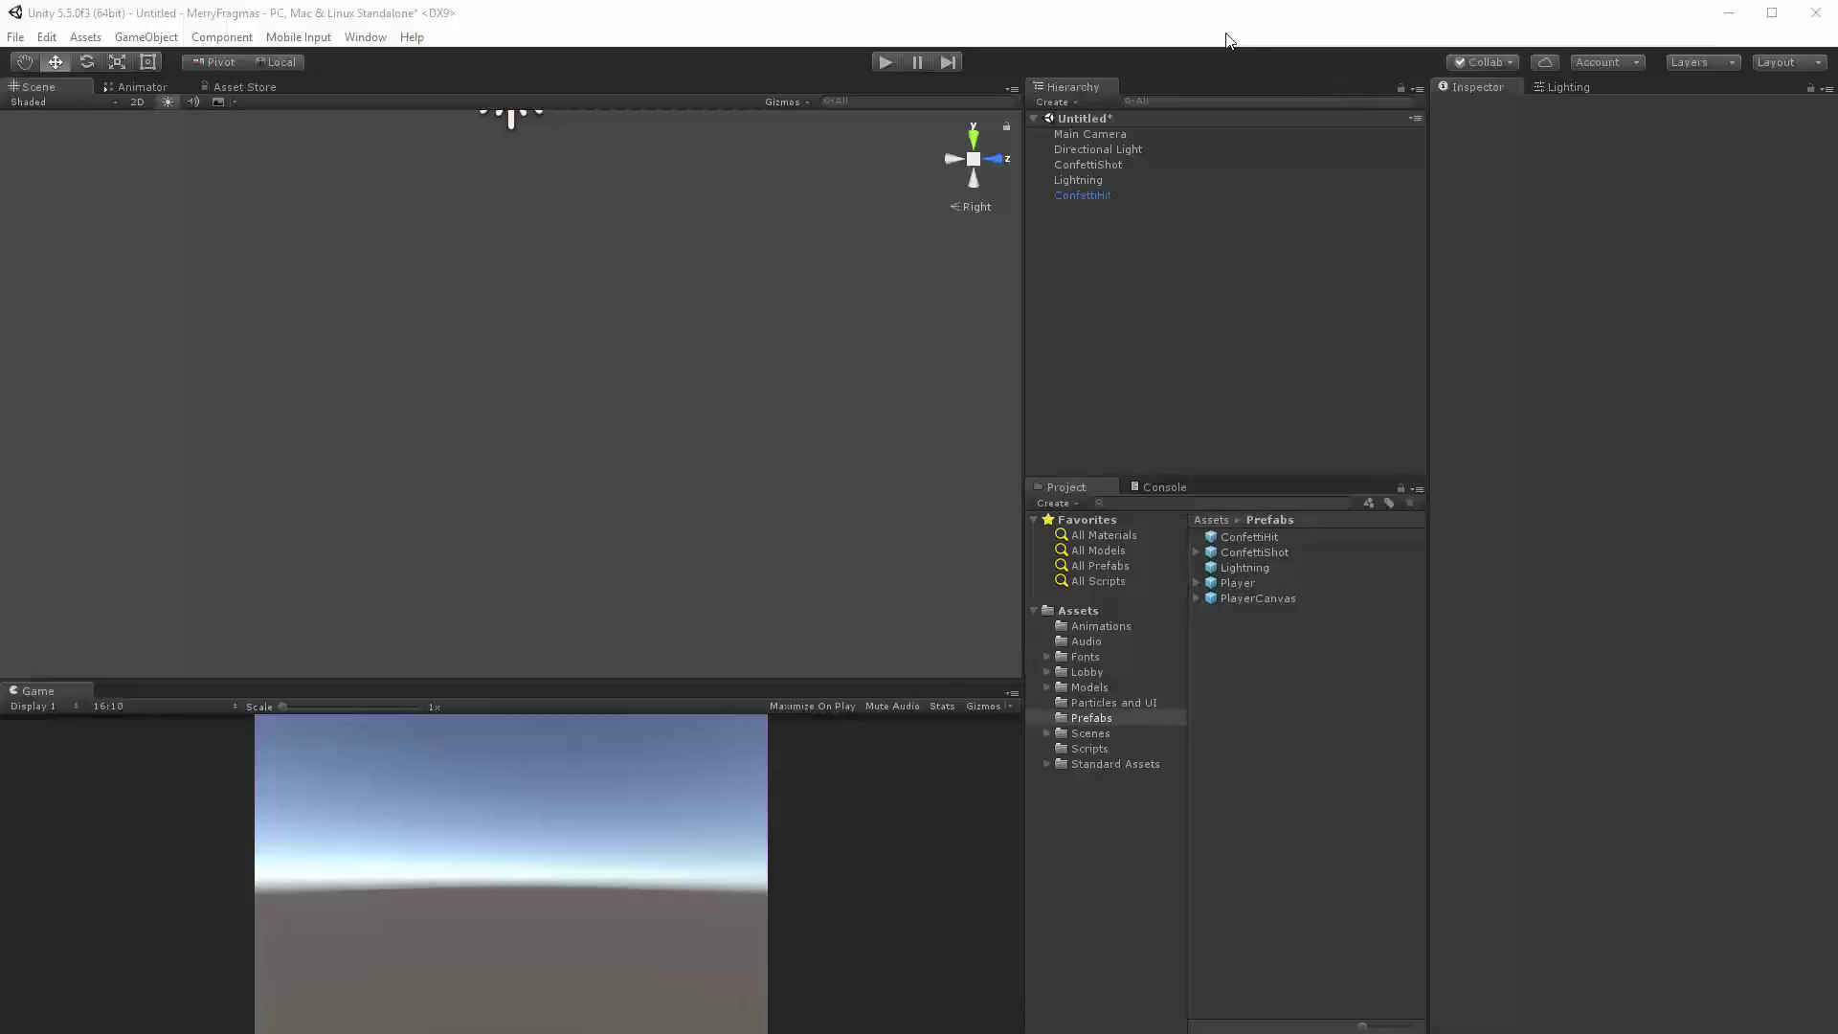
# Select ConfettiShot and examine the main, Emission and Shape settings of its Particle System.
pyautogui.click(1080, 175)
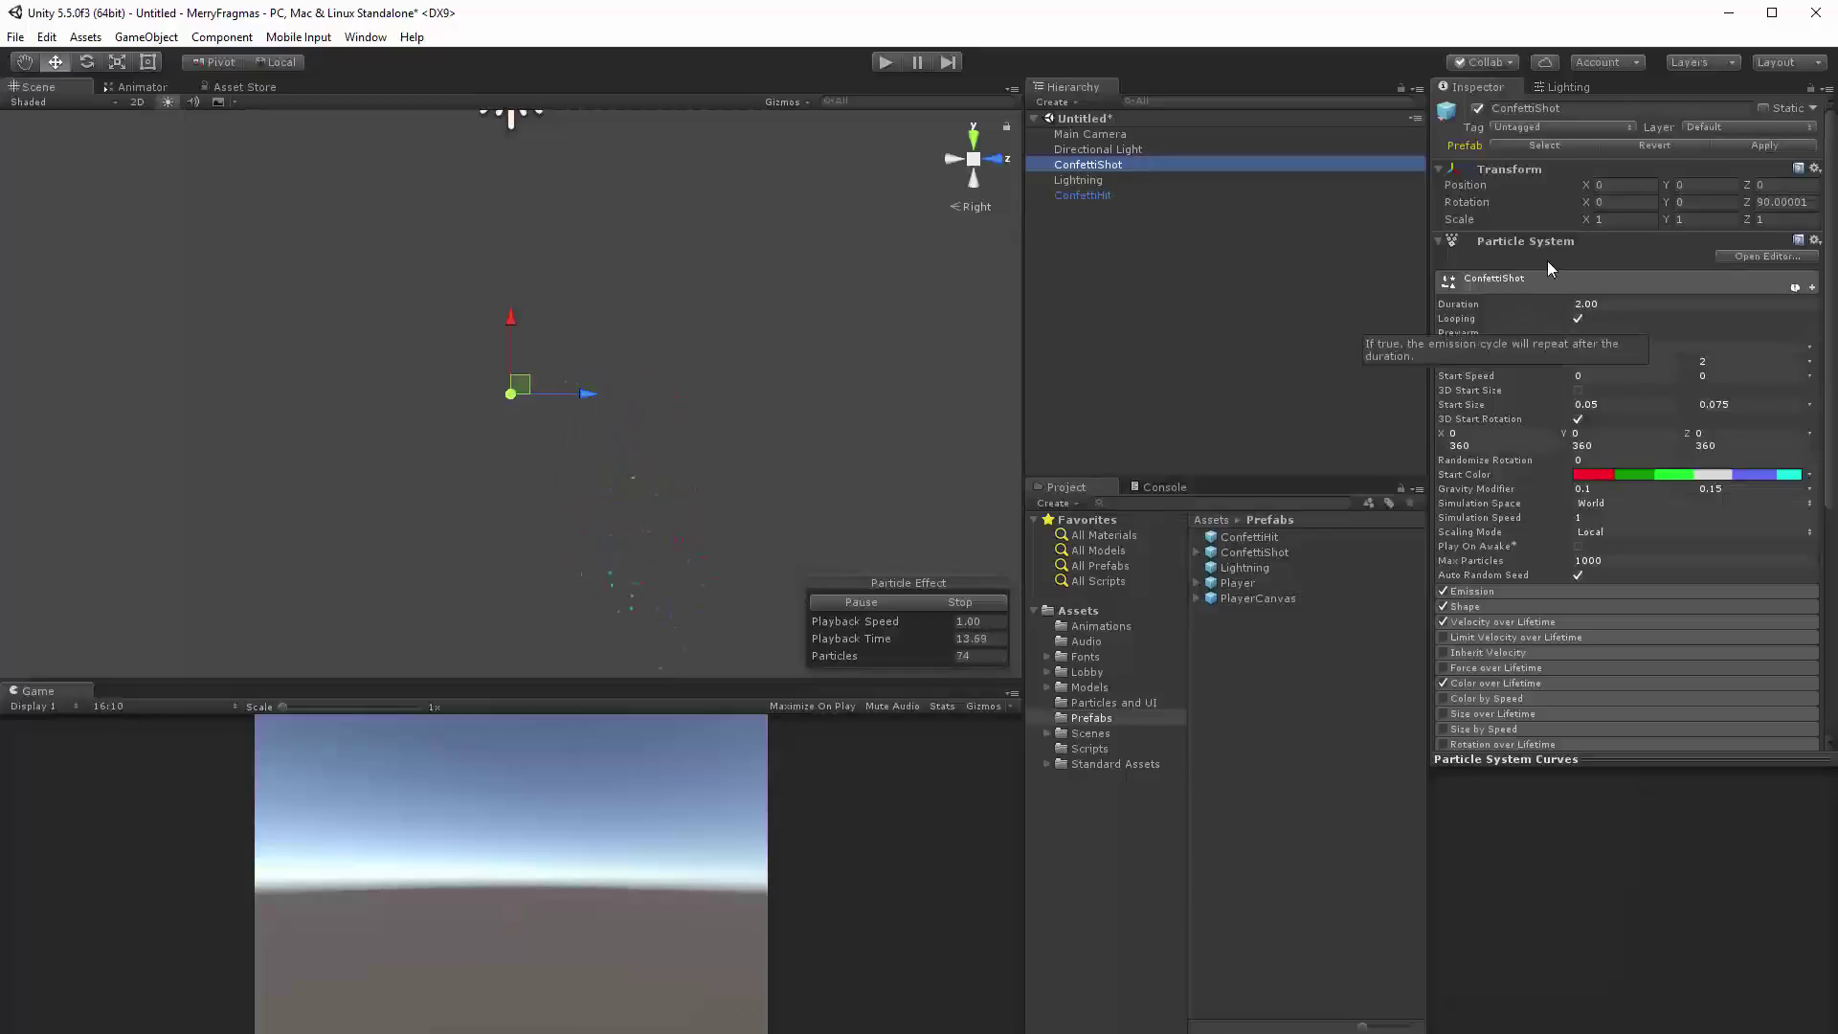
pyautogui.scroll(-3, 1756, 393)
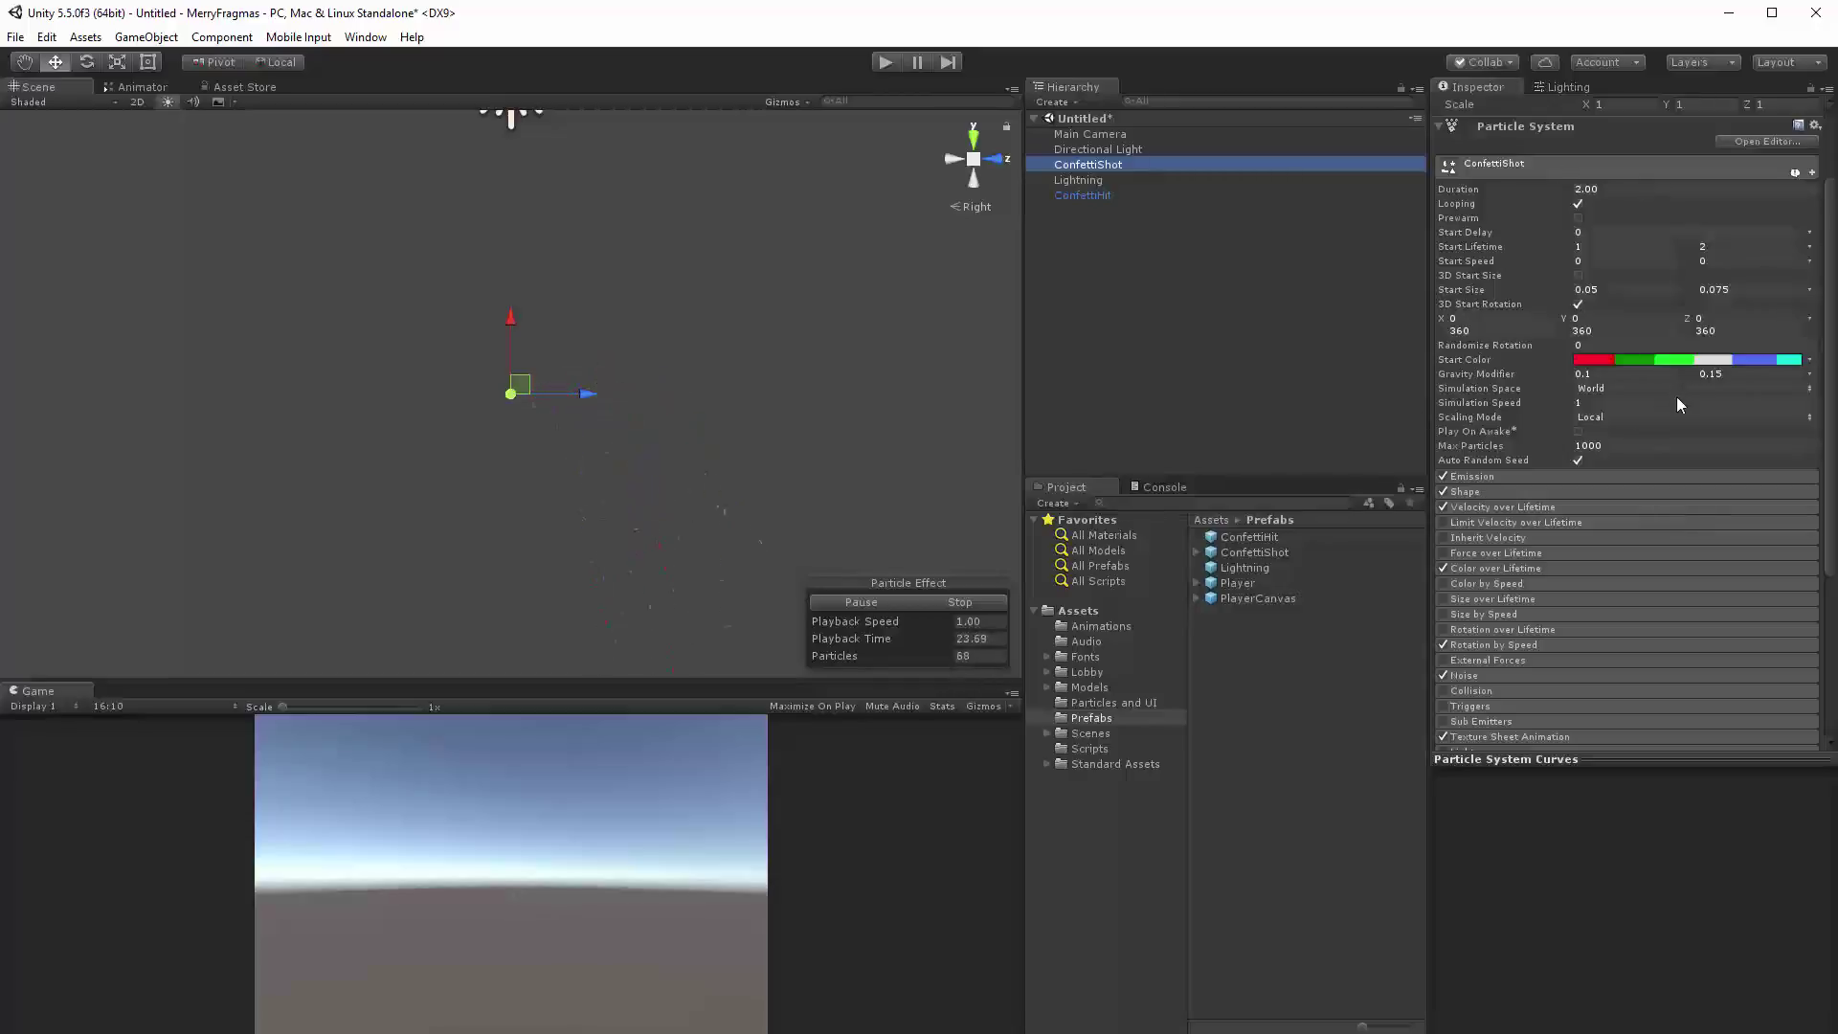
pyautogui.click(1529, 478)
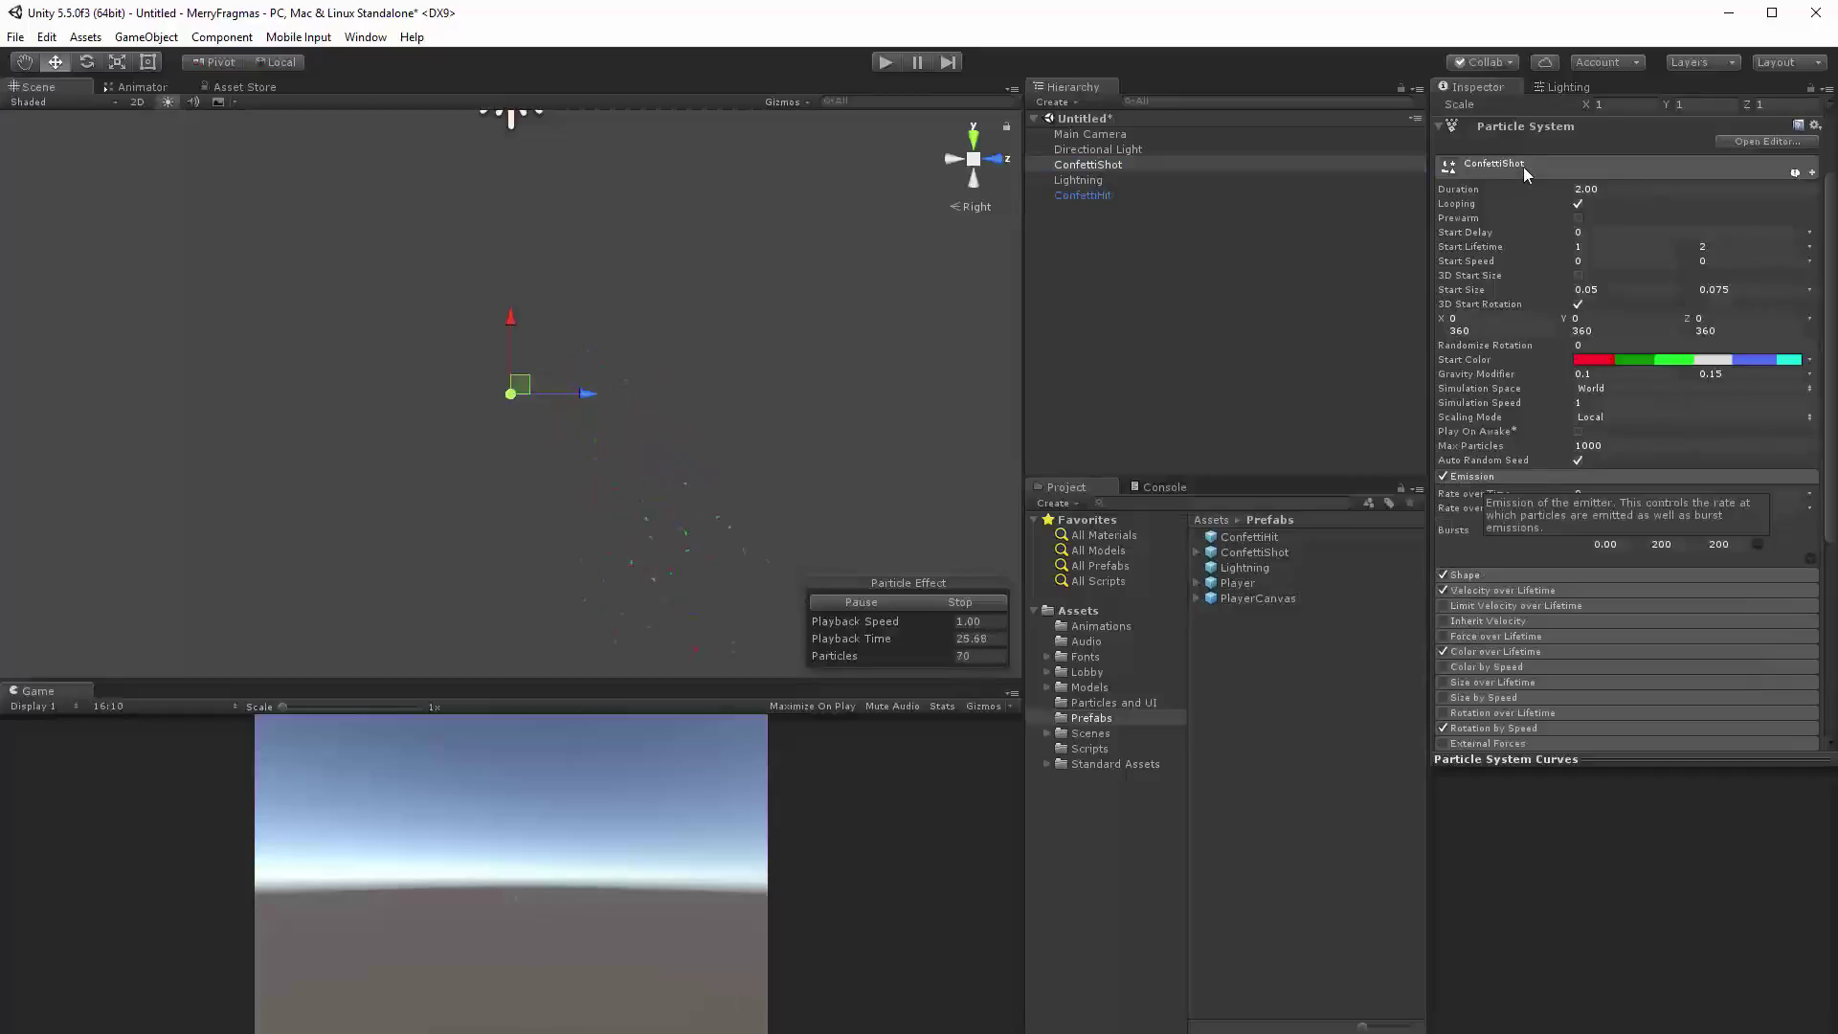
pyautogui.click(1525, 165)
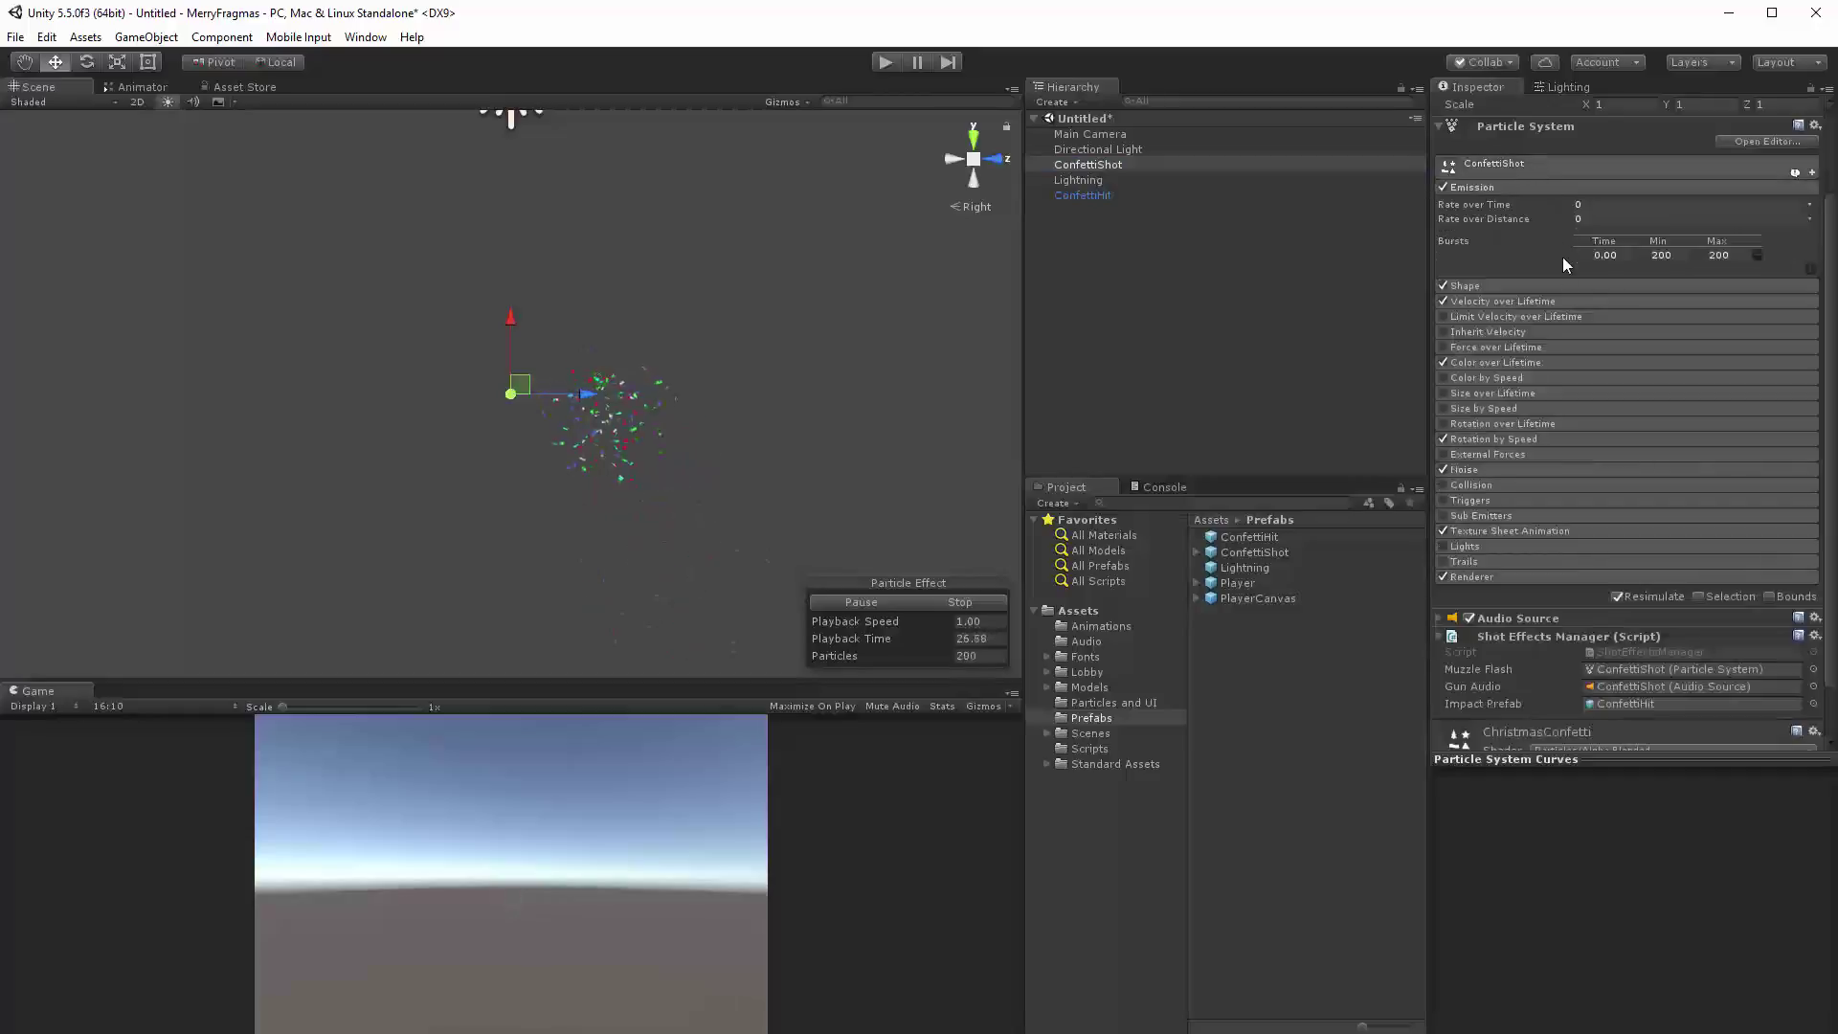
pyautogui.click(1528, 189)
pyautogui.click(1517, 221)
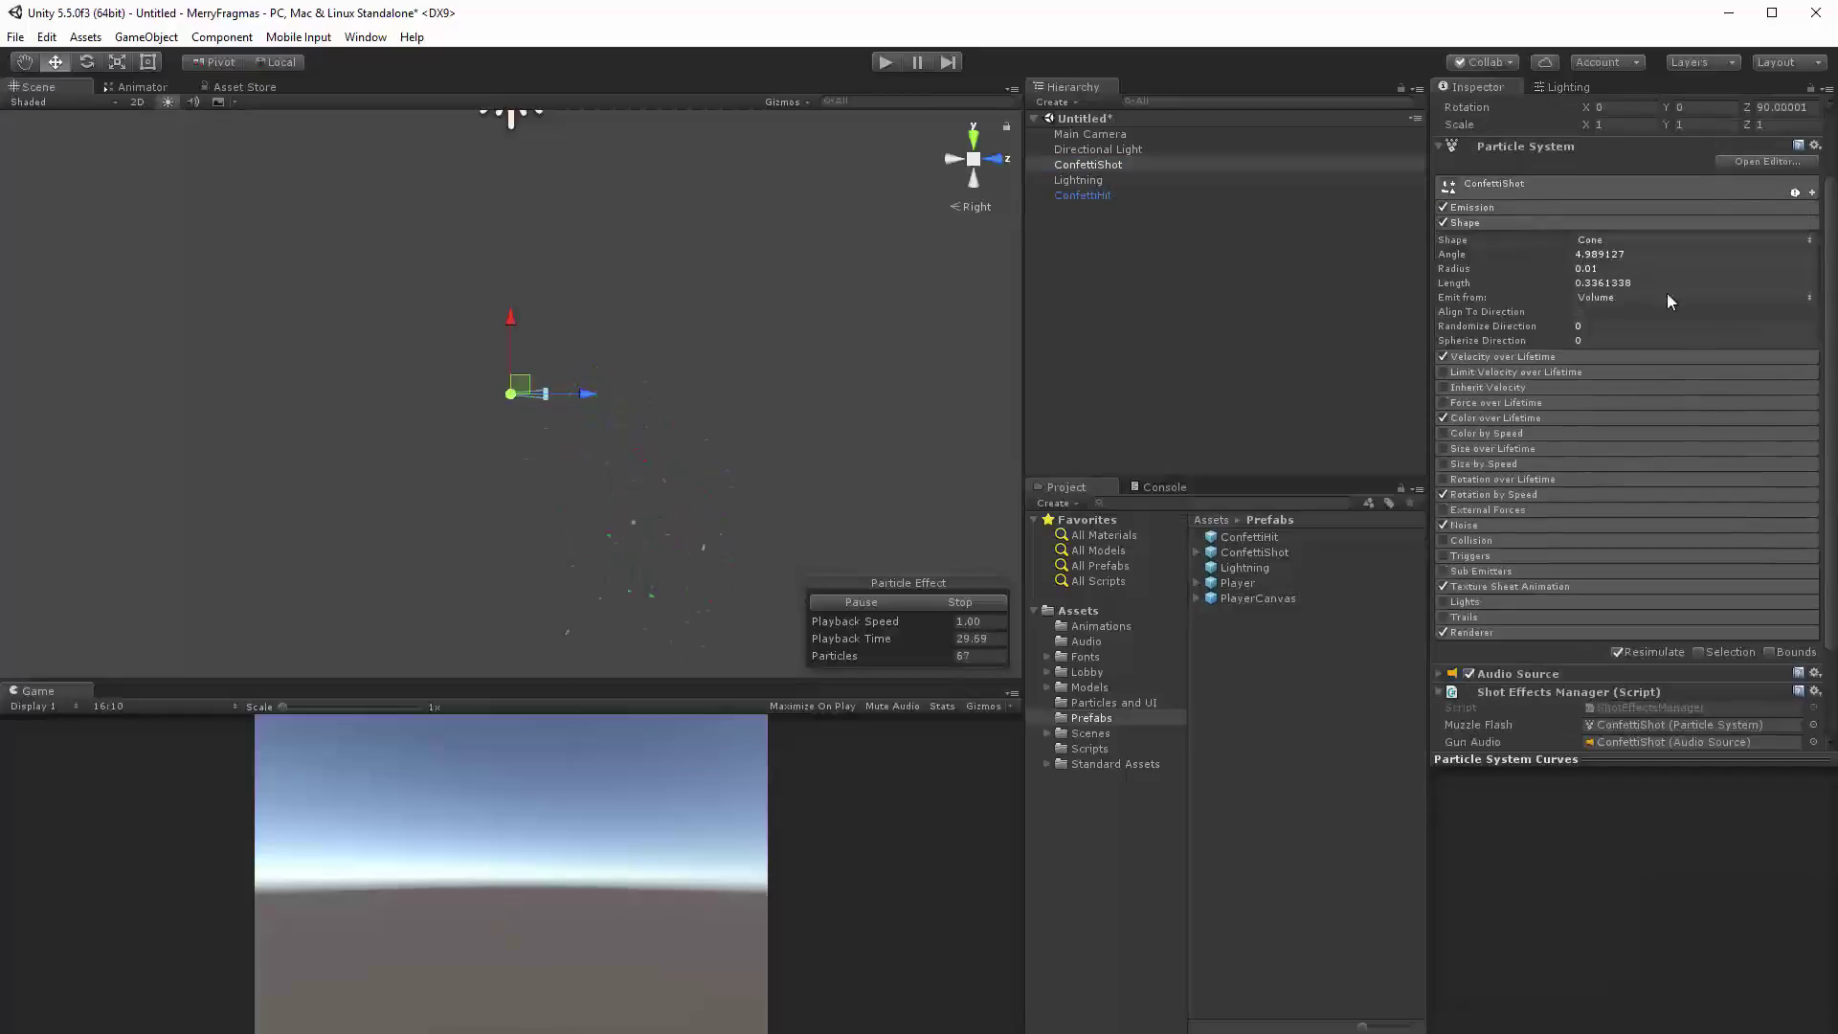
# Inspect the X, Y and Z curves of ConfettiShot's Velocity over Lifetime module.
pyautogui.click(1583, 353)
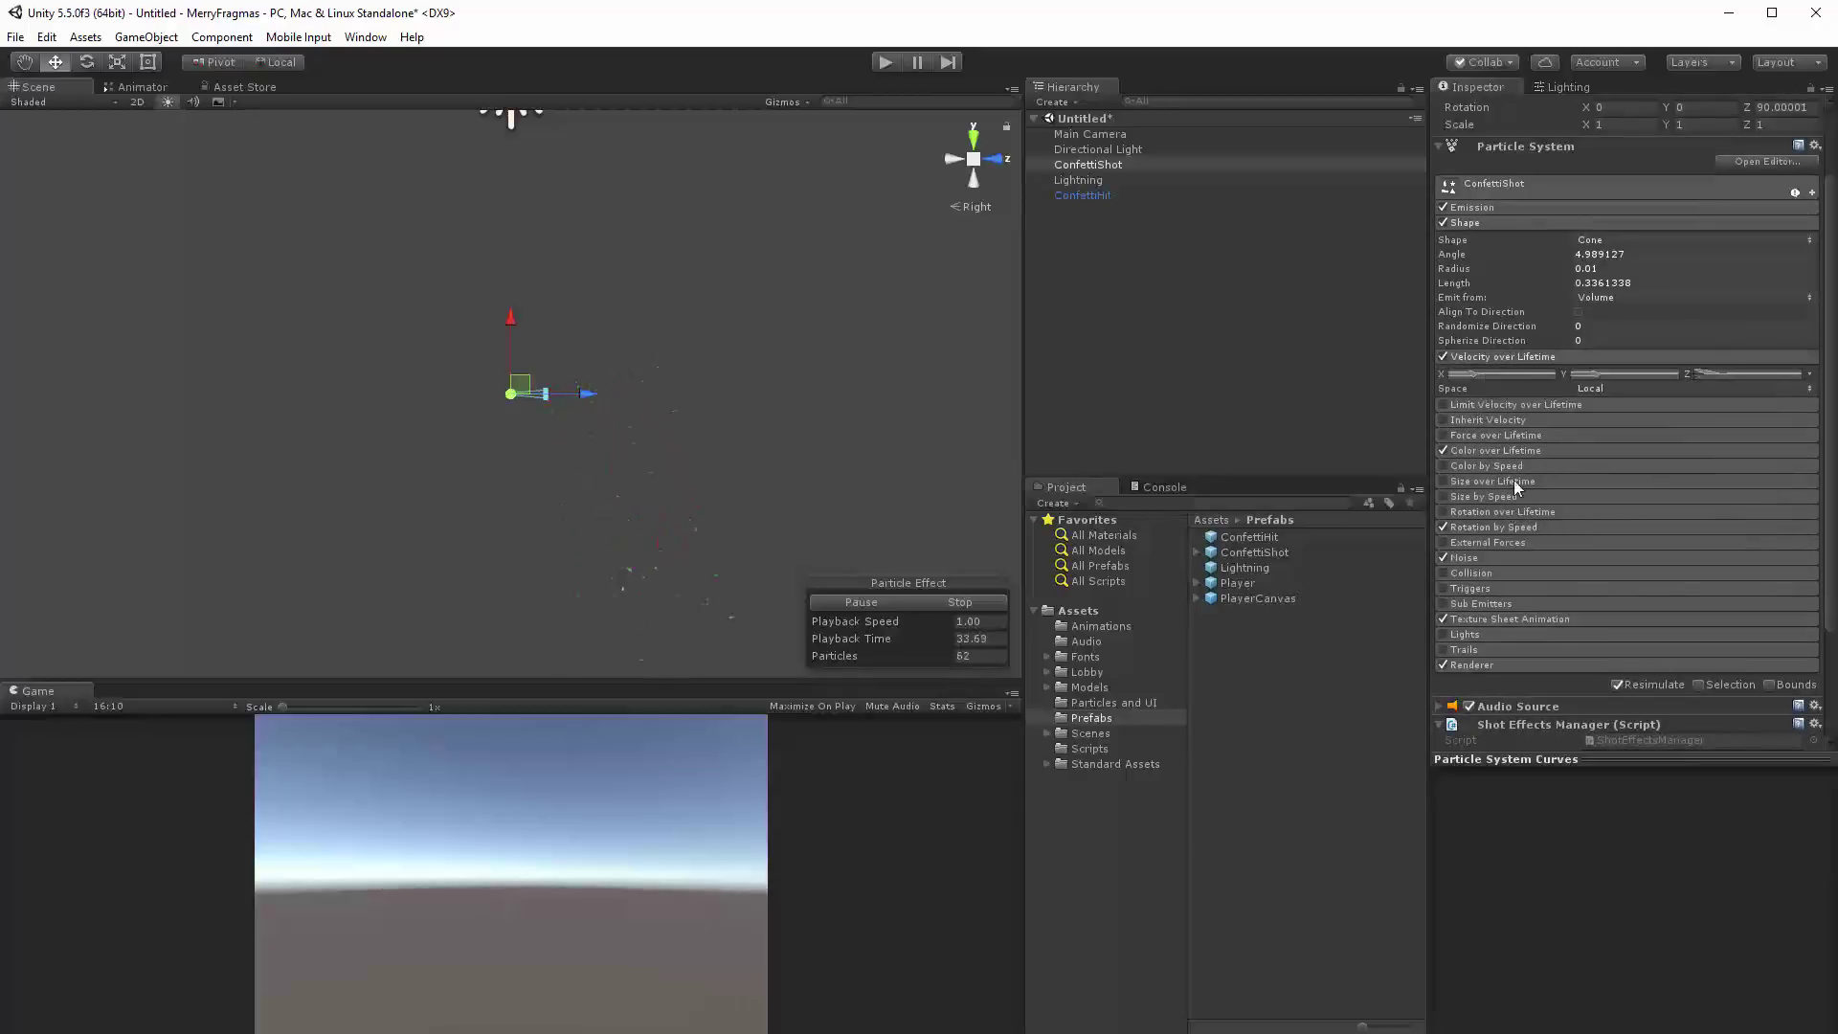
pyautogui.click(1516, 375)
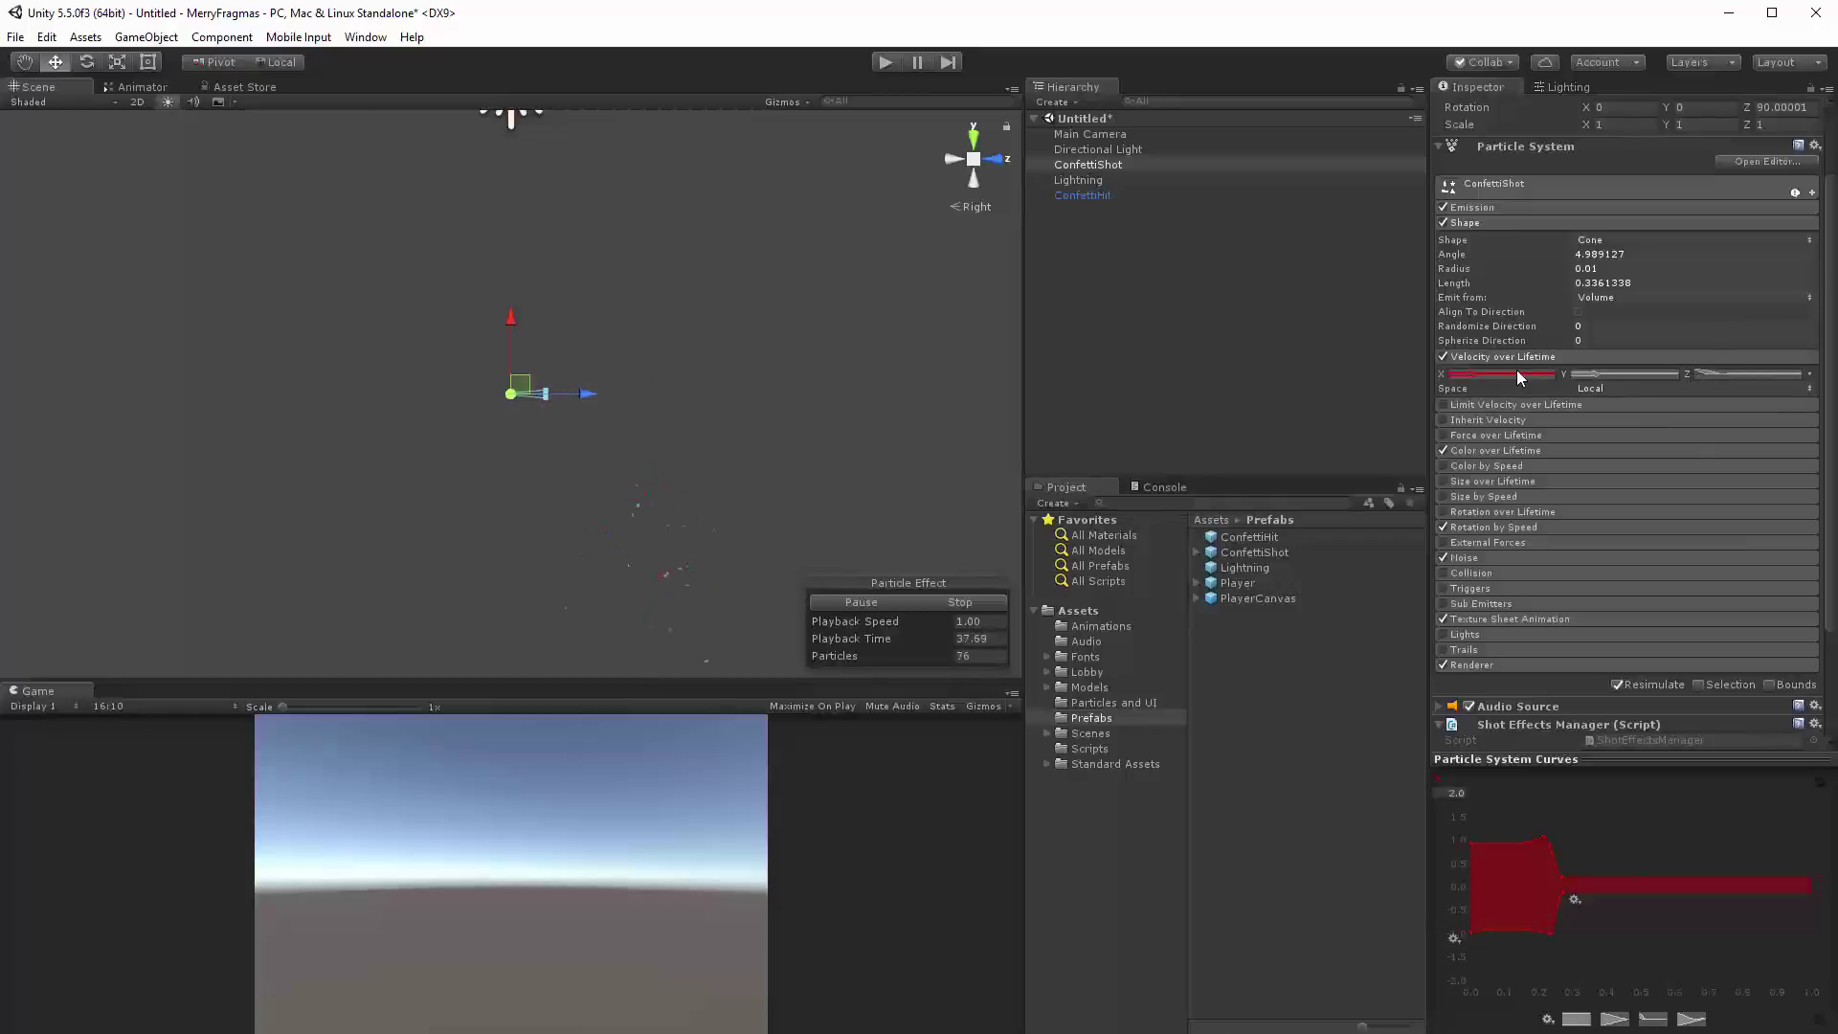
pyautogui.click(1597, 374)
pyautogui.click(1730, 377)
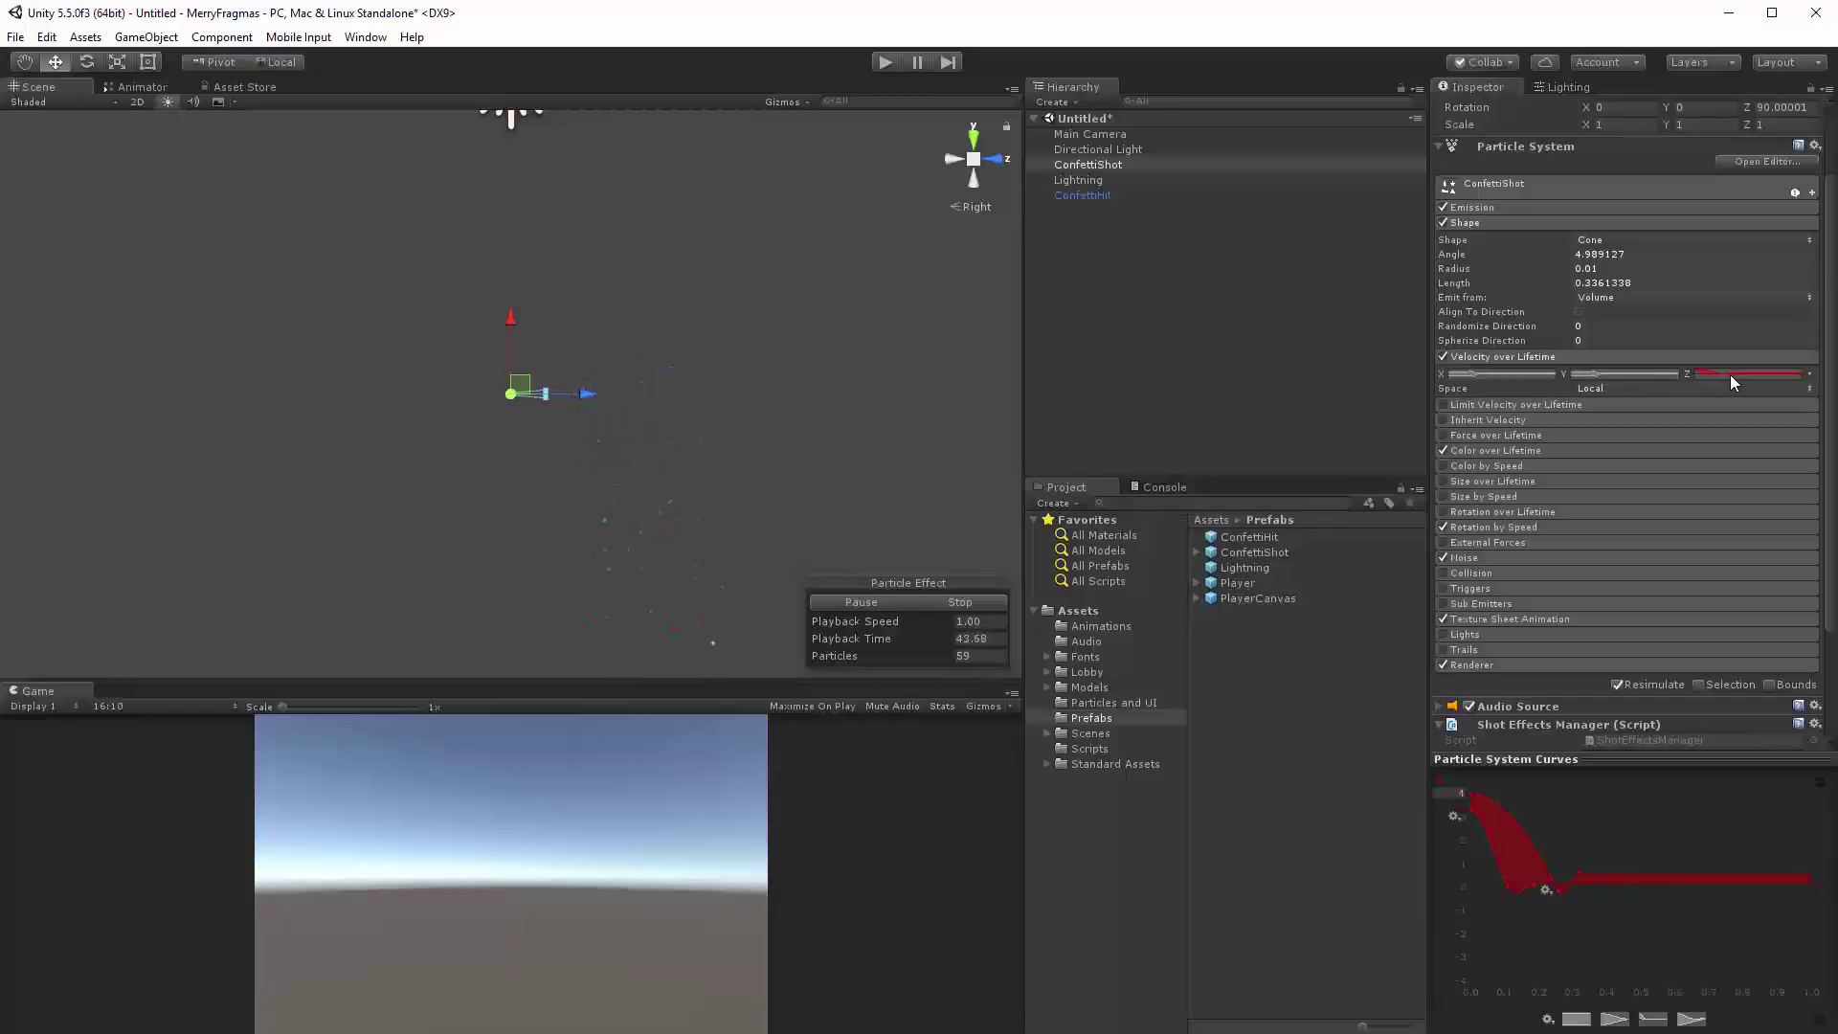
pyautogui.click(1583, 354)
# Examine ConfettiShot's Color over Lifetime gradient and the Angular Velocity curve of its Rotation by Speed module.
pyautogui.click(1504, 417)
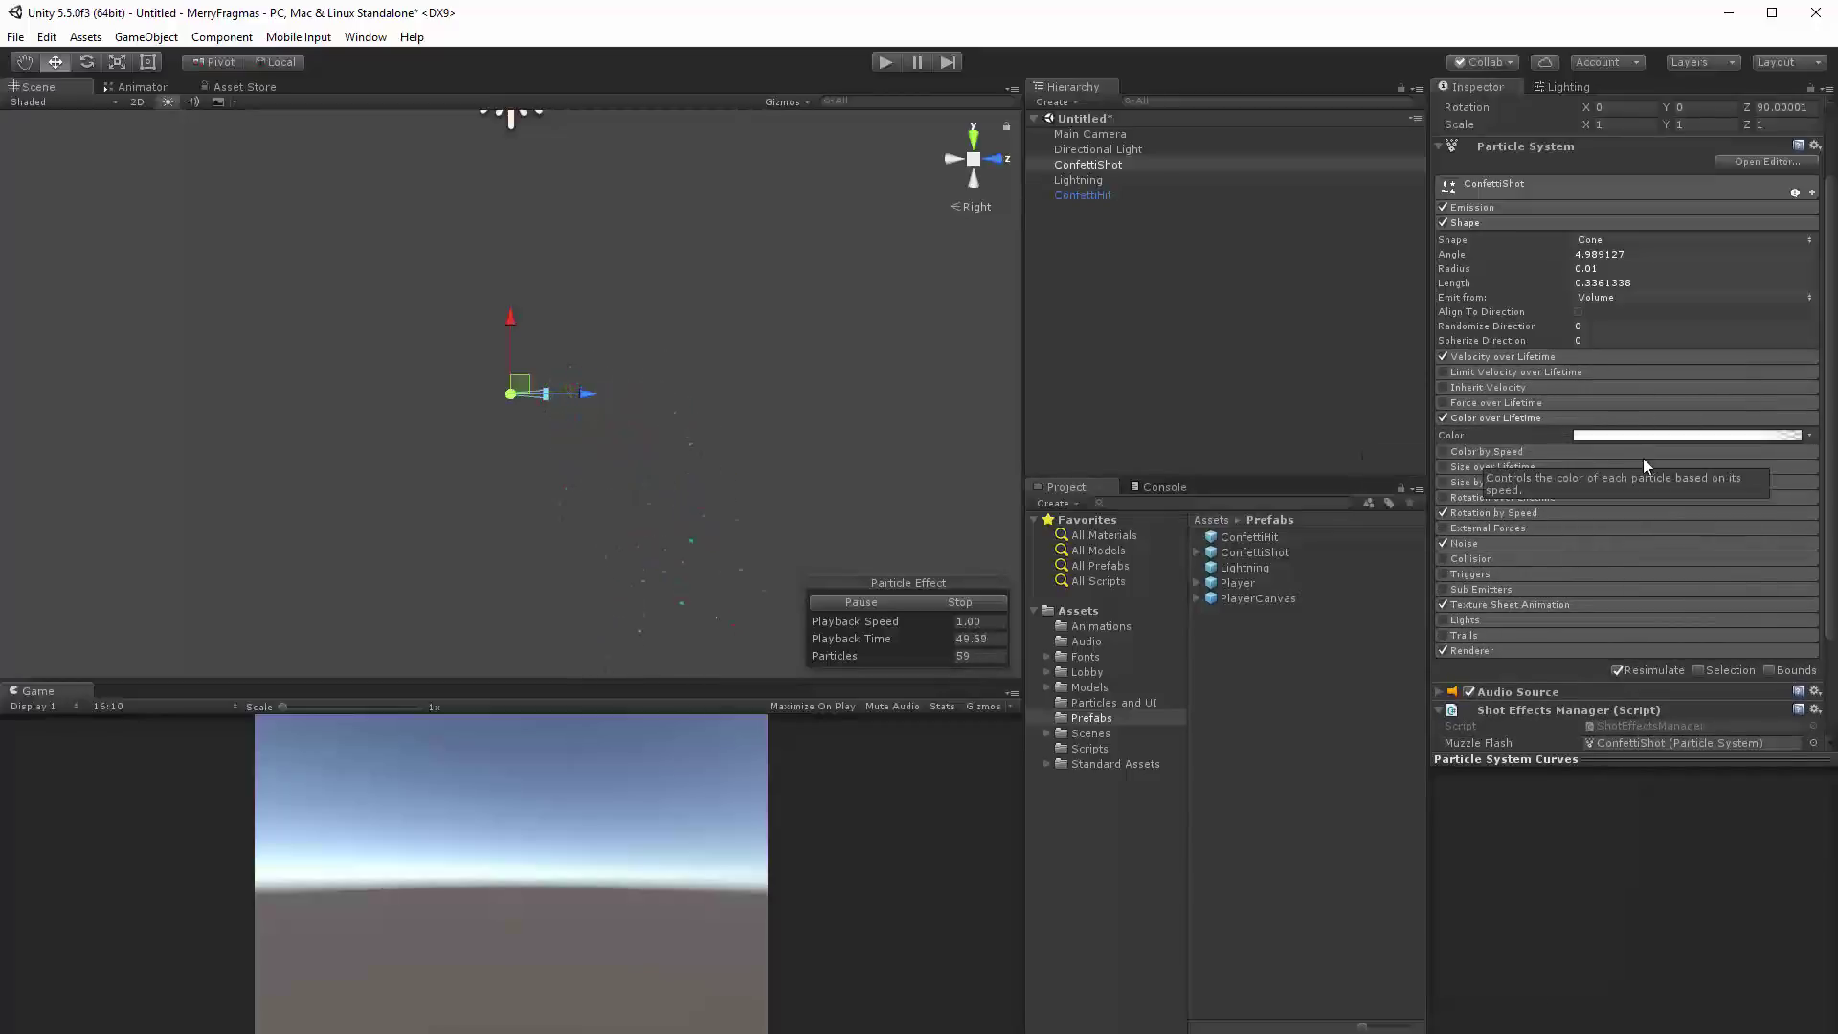
pyautogui.click(1521, 417)
pyautogui.click(1490, 492)
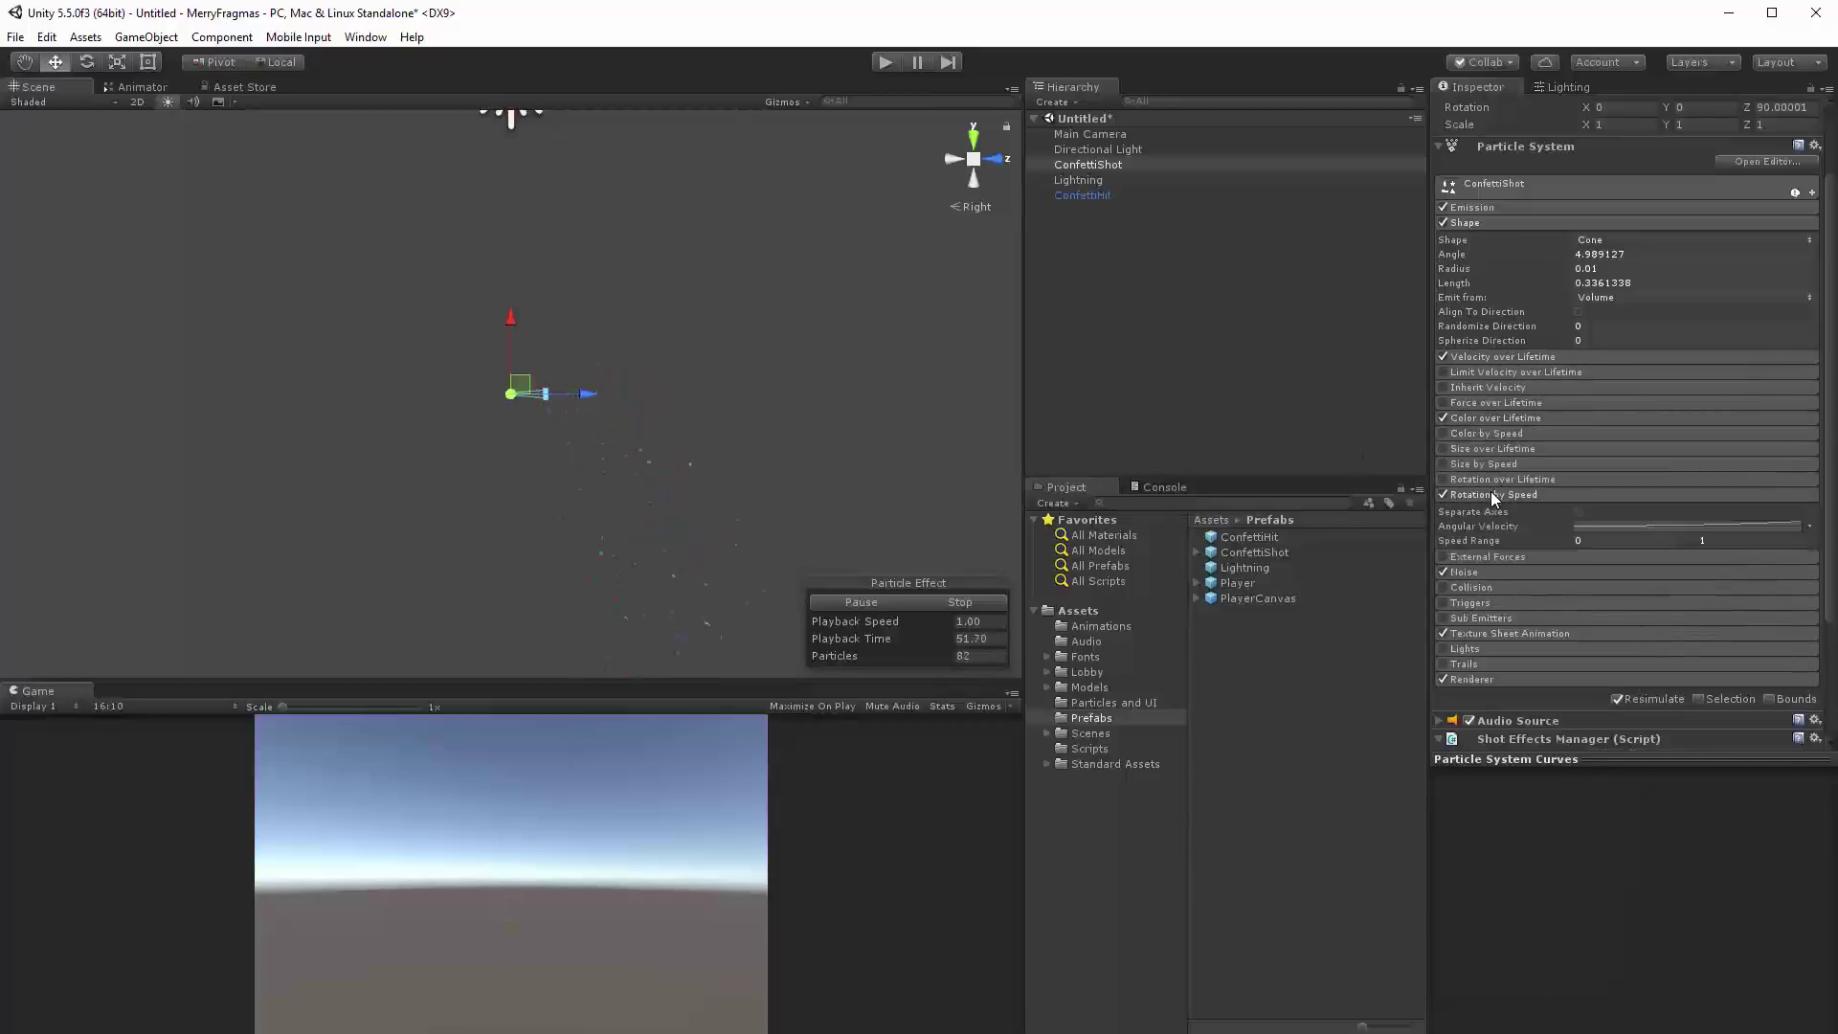
pyautogui.click(1765, 531)
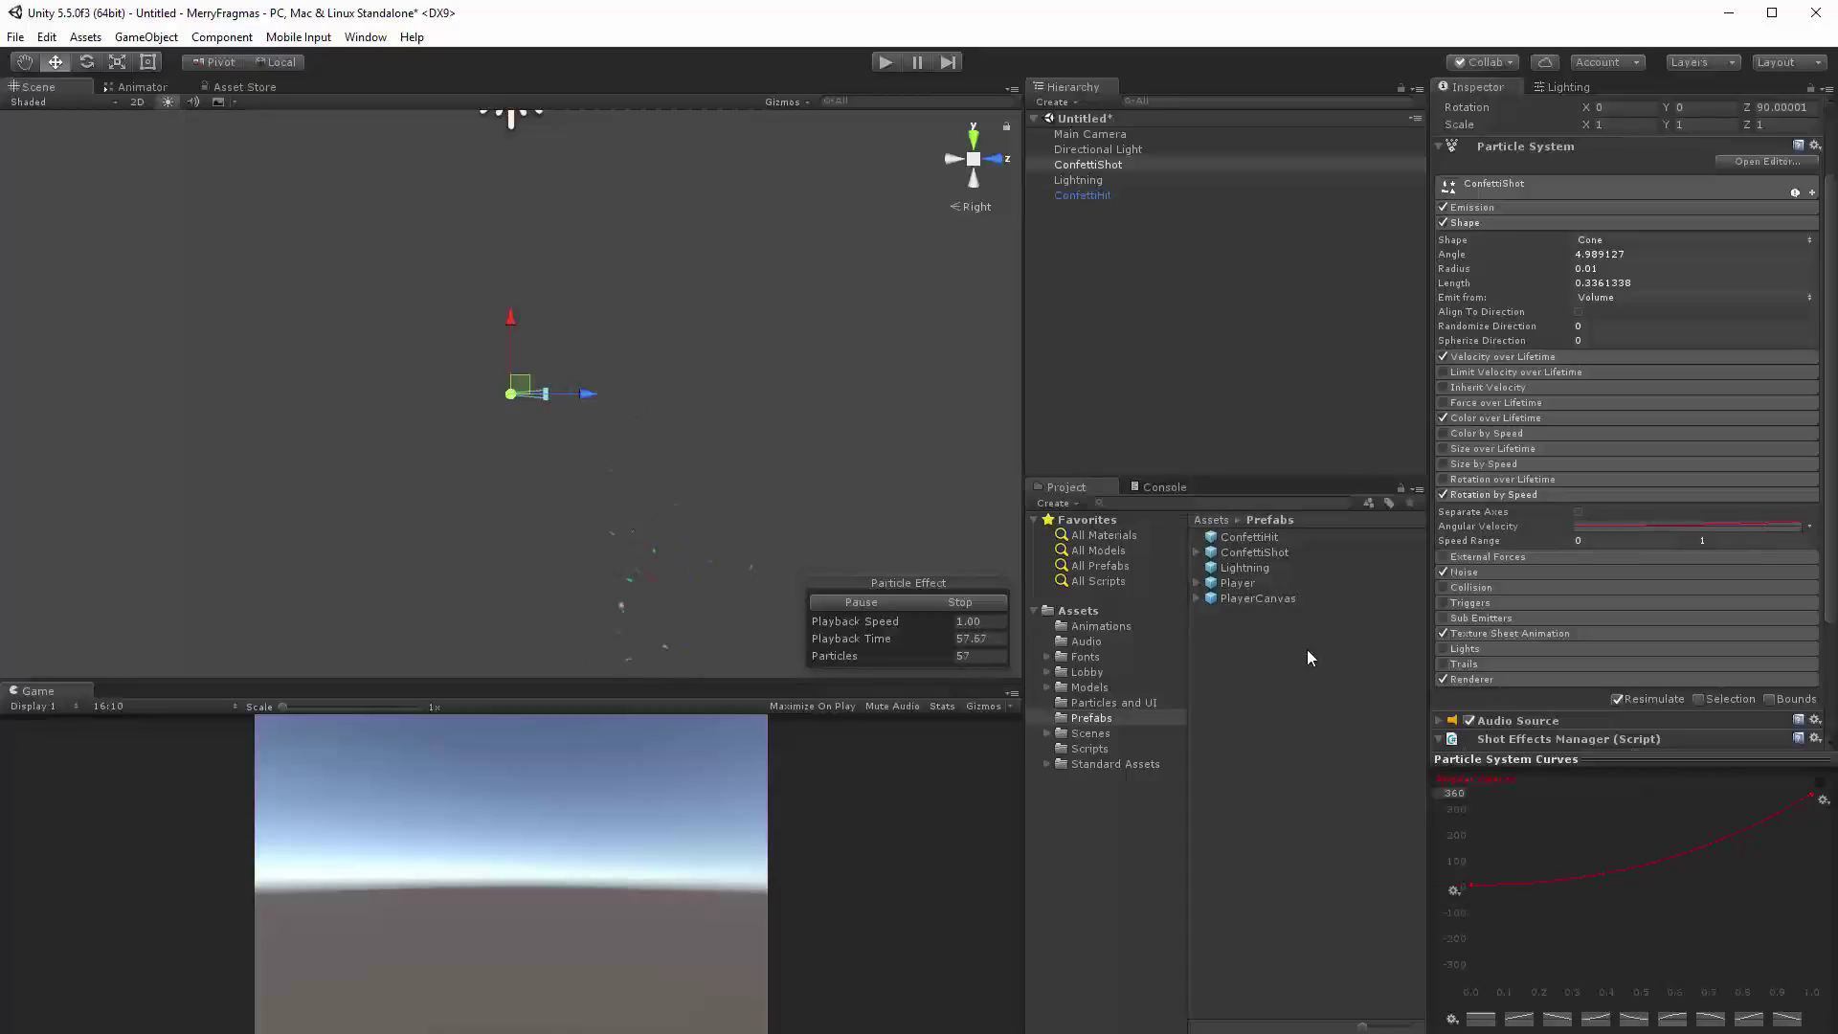
pyautogui.click(1499, 494)
# Examine ConfettiShot's Noise settings, including the separate strength curves for X, Y and Z.
pyautogui.click(1484, 524)
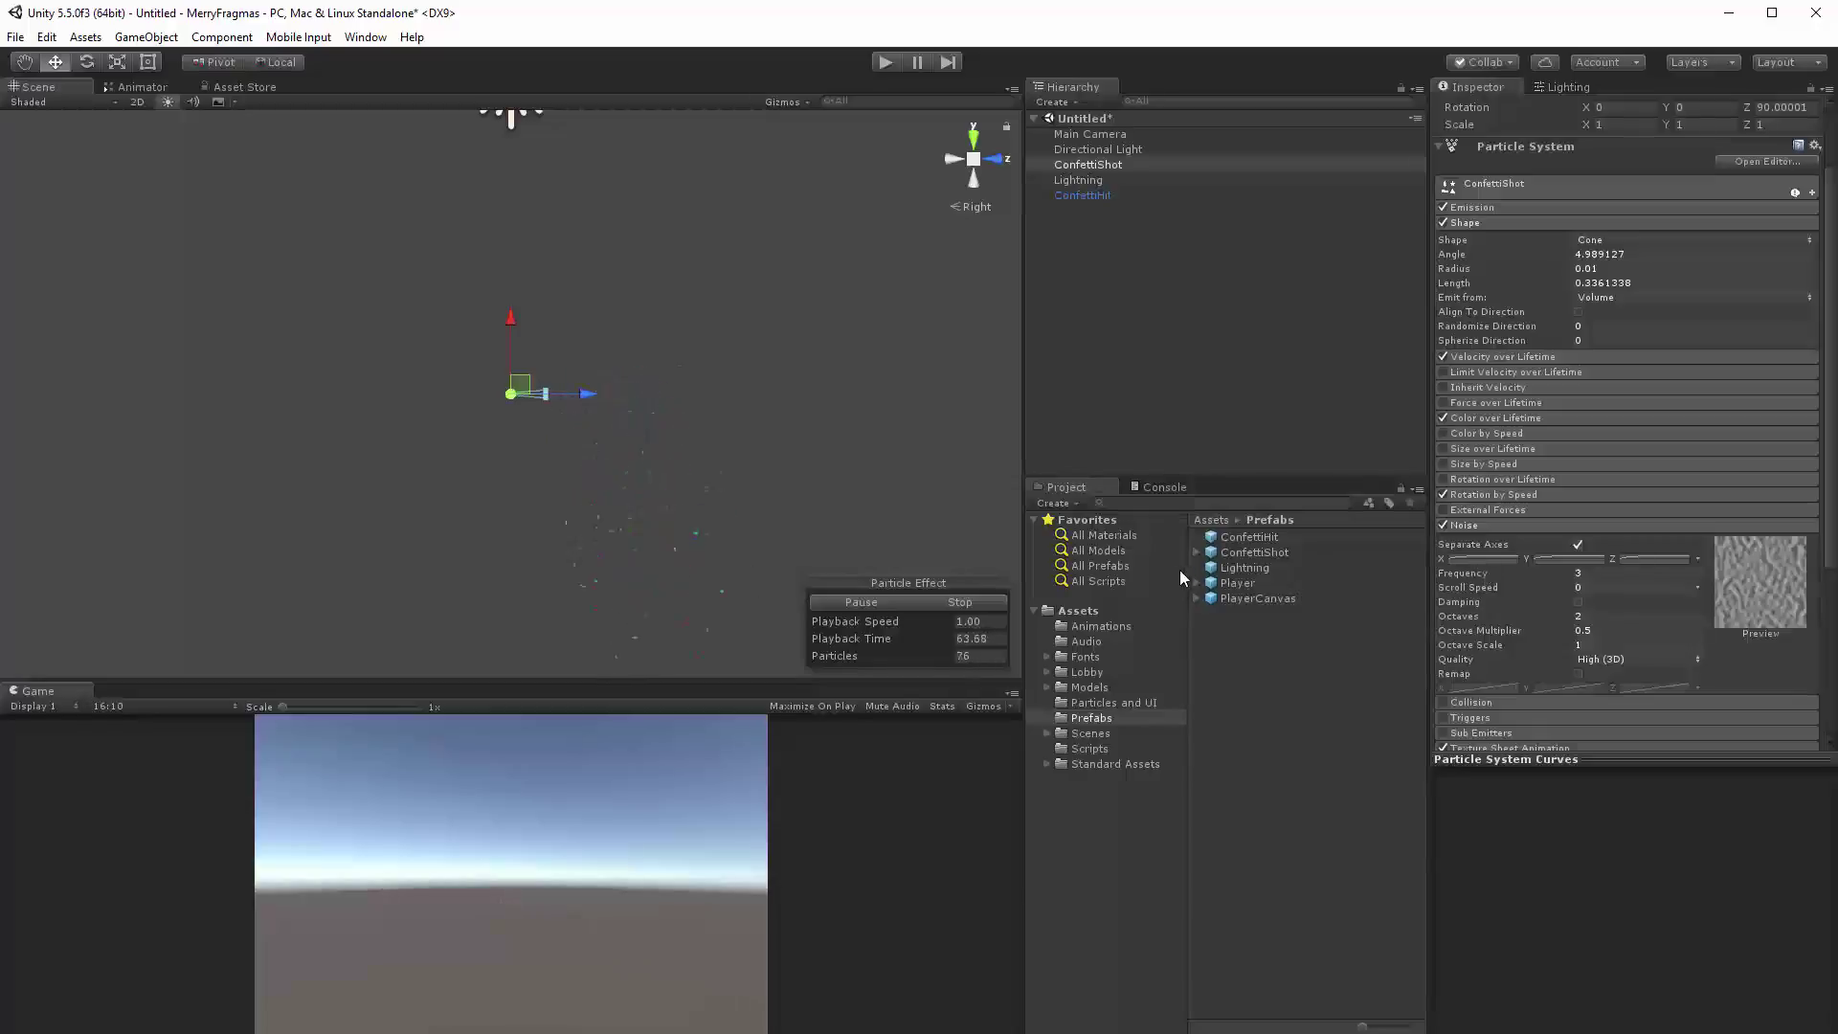
pyautogui.click(1484, 559)
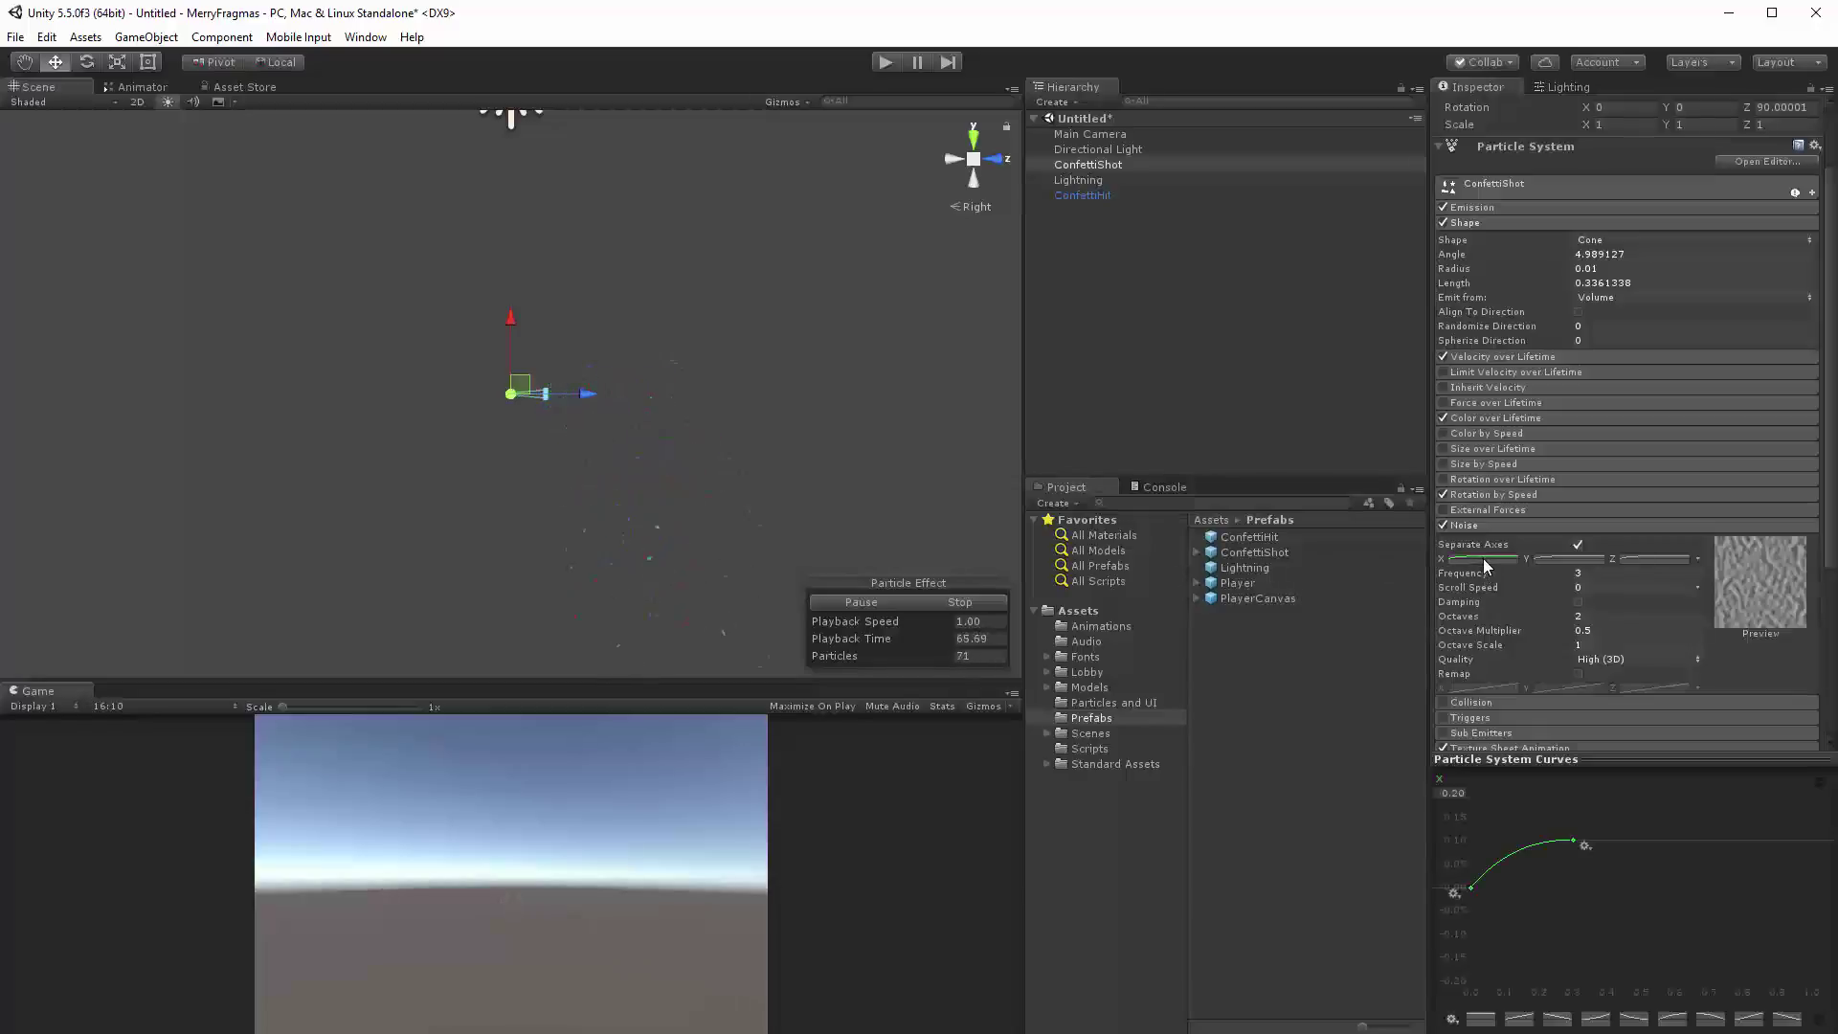
pyautogui.click(1564, 559)
pyautogui.click(1640, 559)
pyautogui.click(1499, 668)
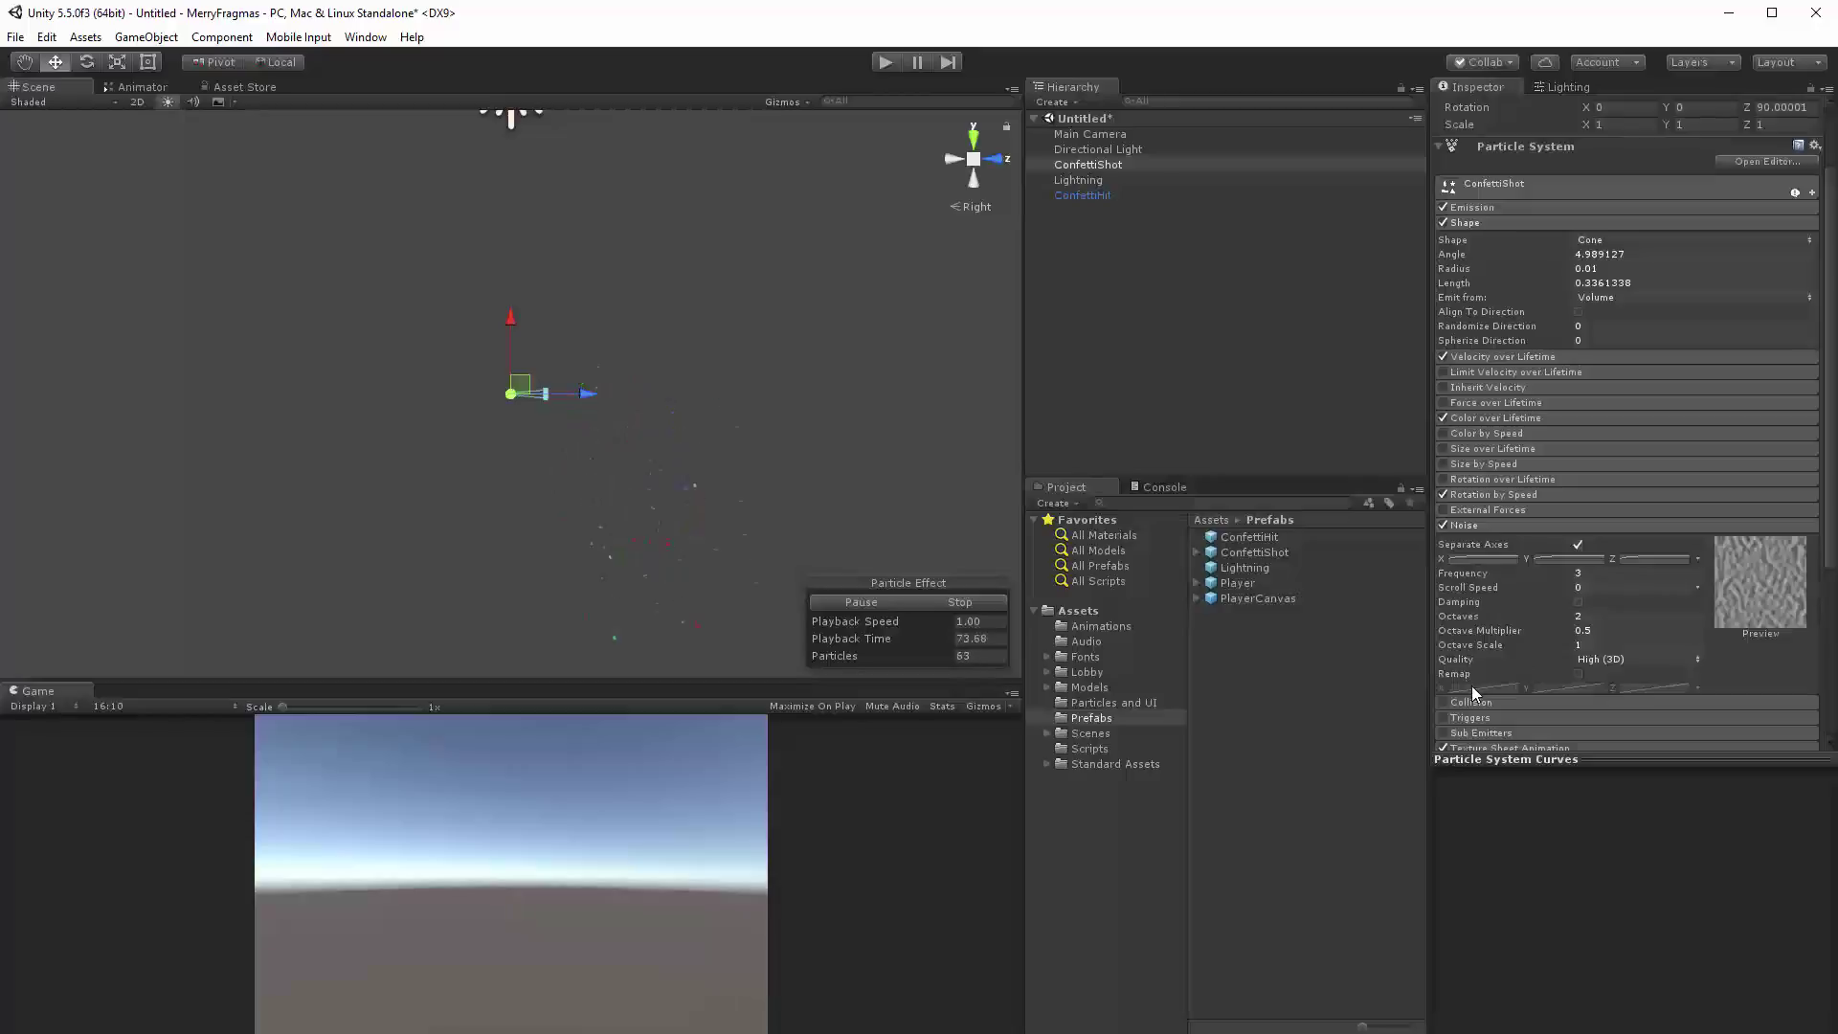
pyautogui.click(1480, 526)
# Review ConfettiShot's Texture Sheet Animation settings and its Renderer settings.
pyautogui.click(1495, 585)
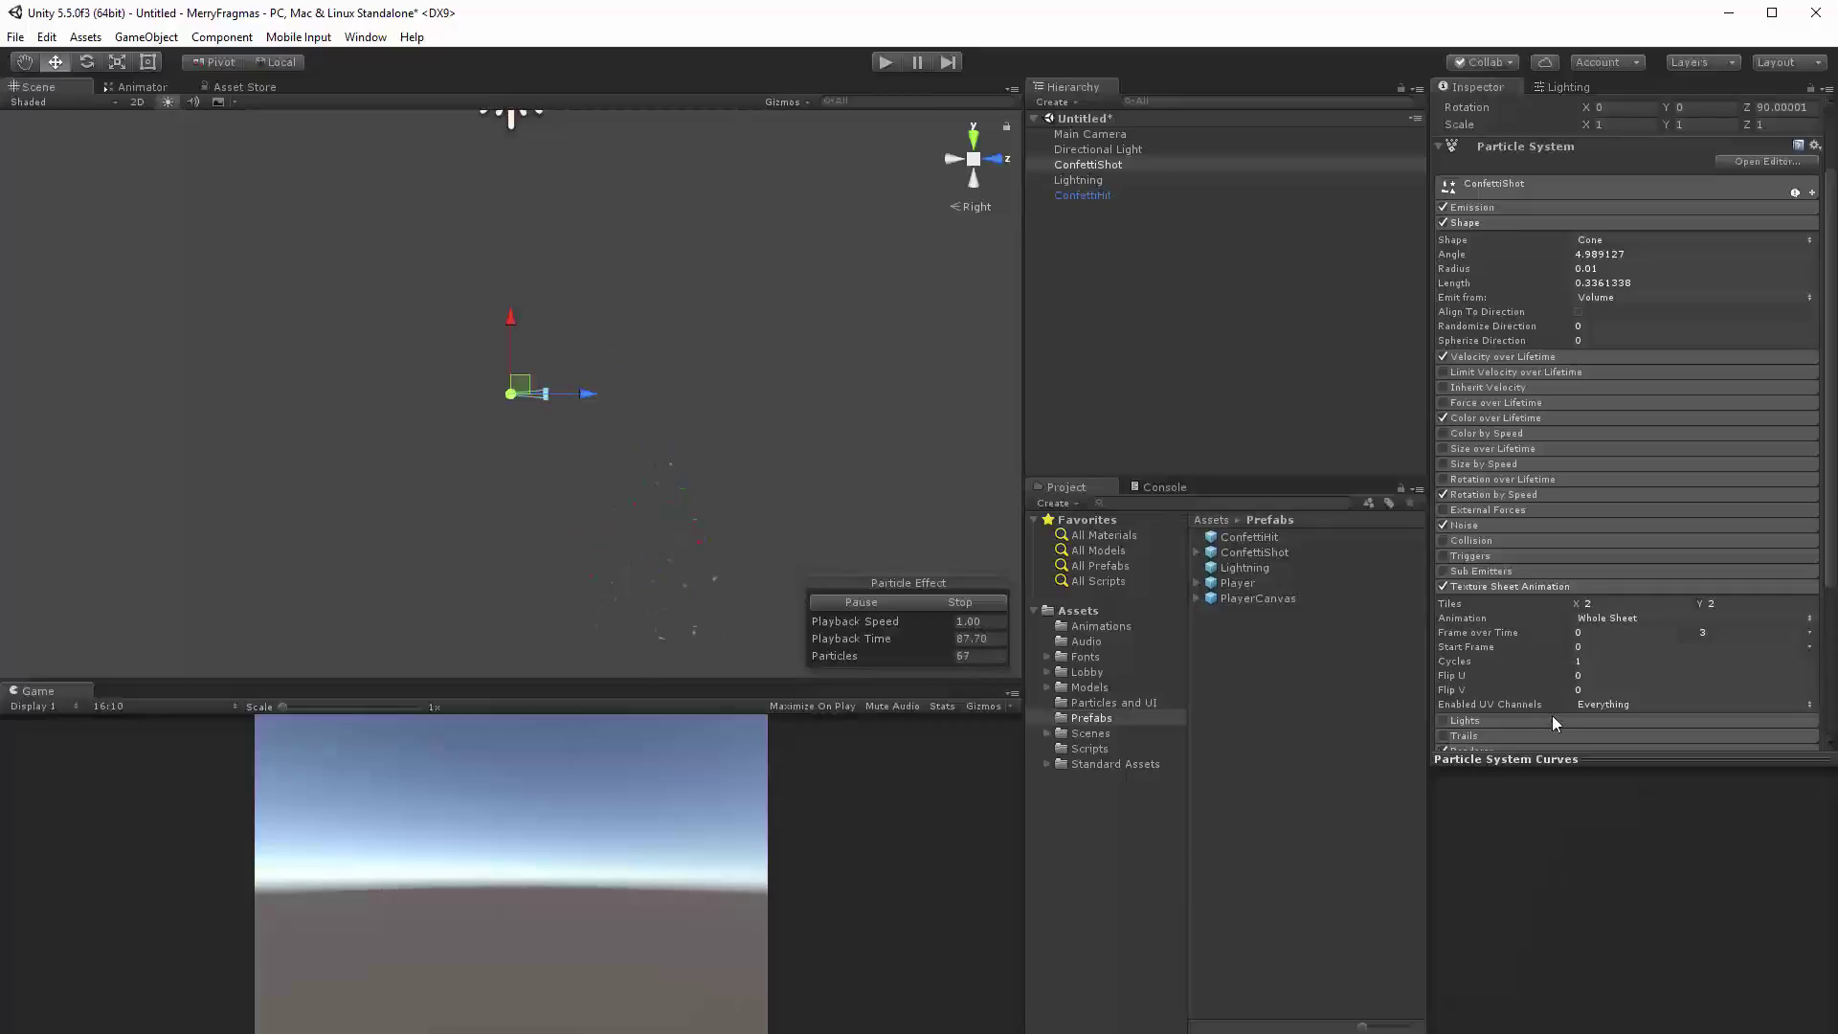
pyautogui.click(1506, 586)
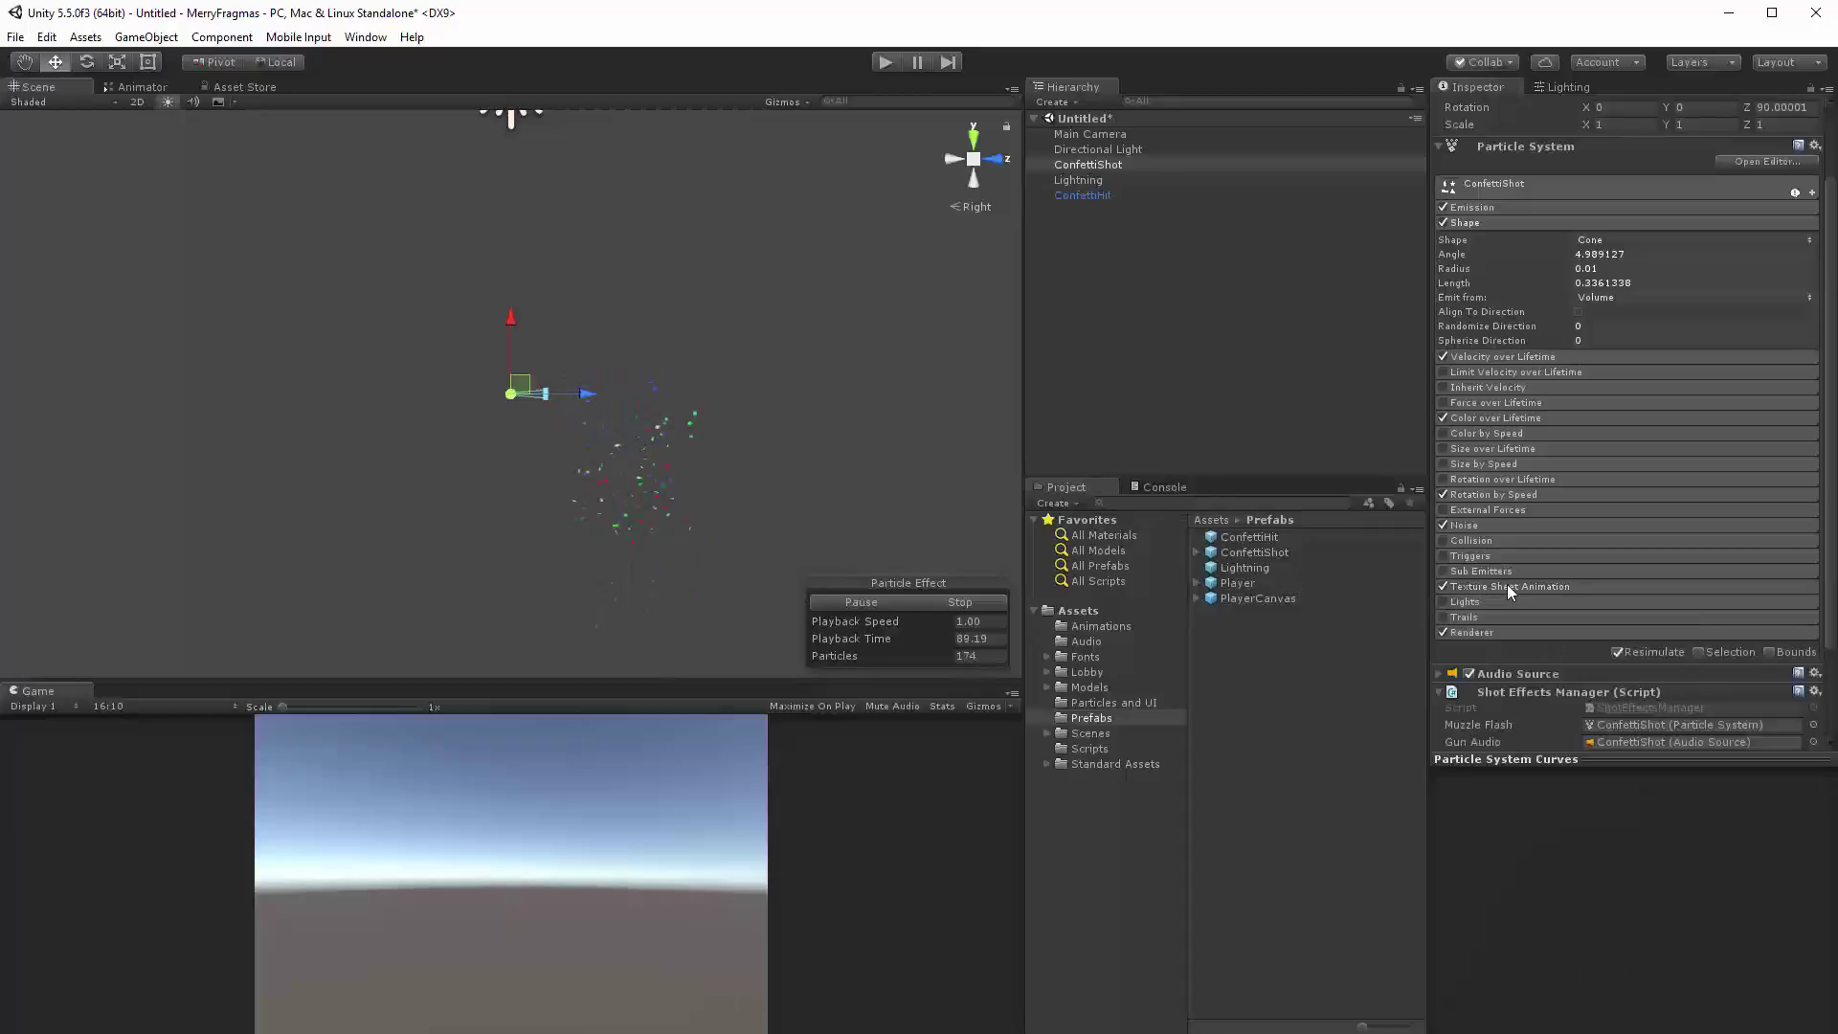
pyautogui.click(1507, 632)
pyautogui.scroll(-3, 1508, 632)
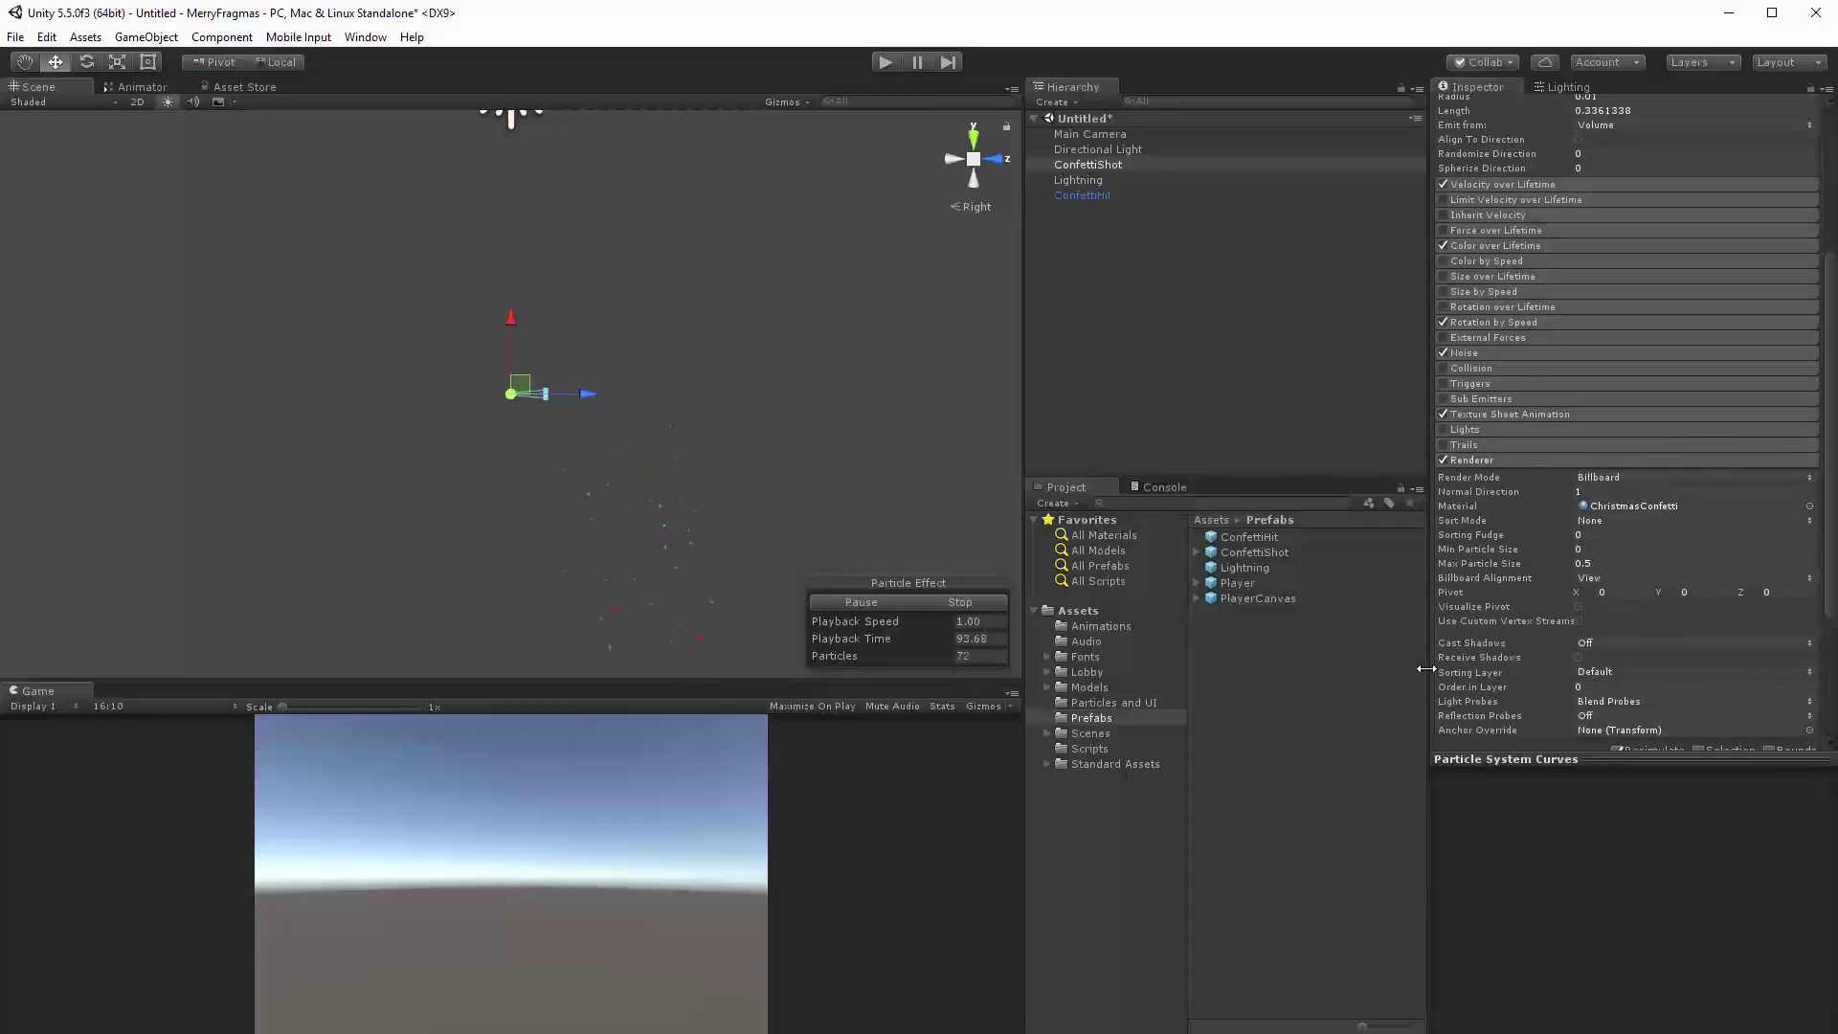
pyautogui.scroll(-1, 1476, 686)
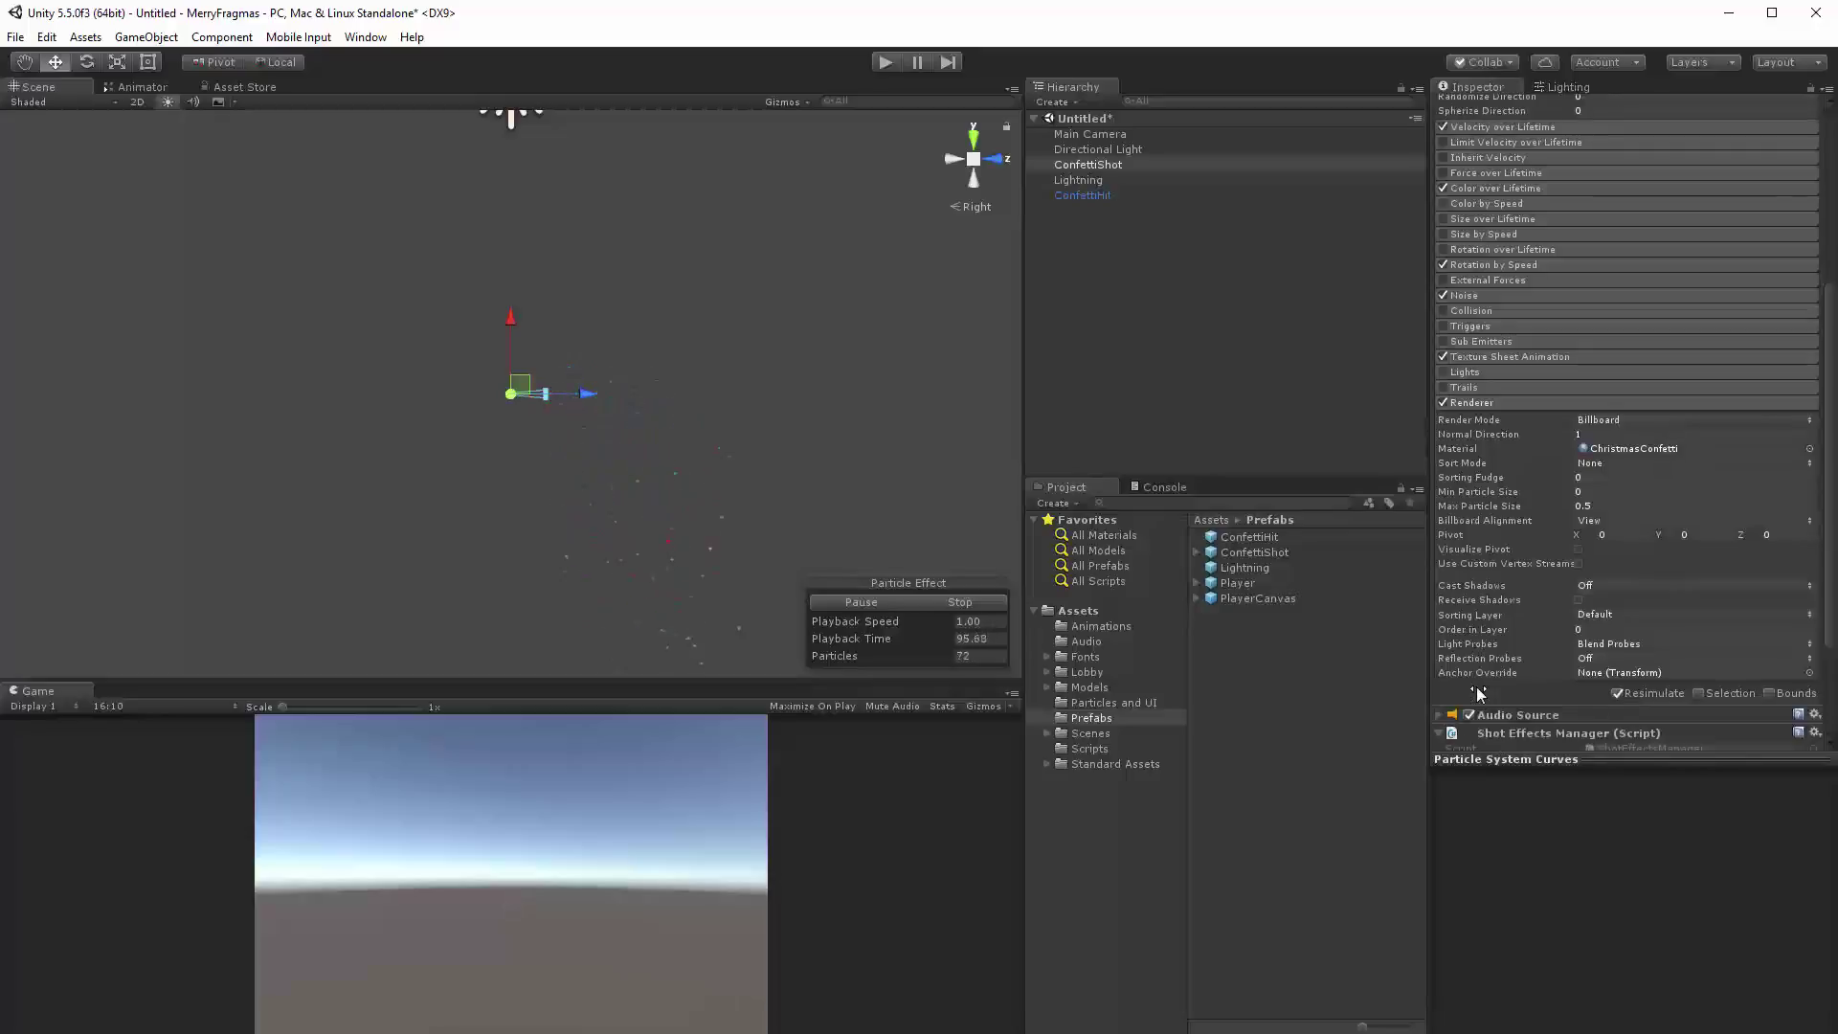
pyautogui.scroll(-3, 1477, 686)
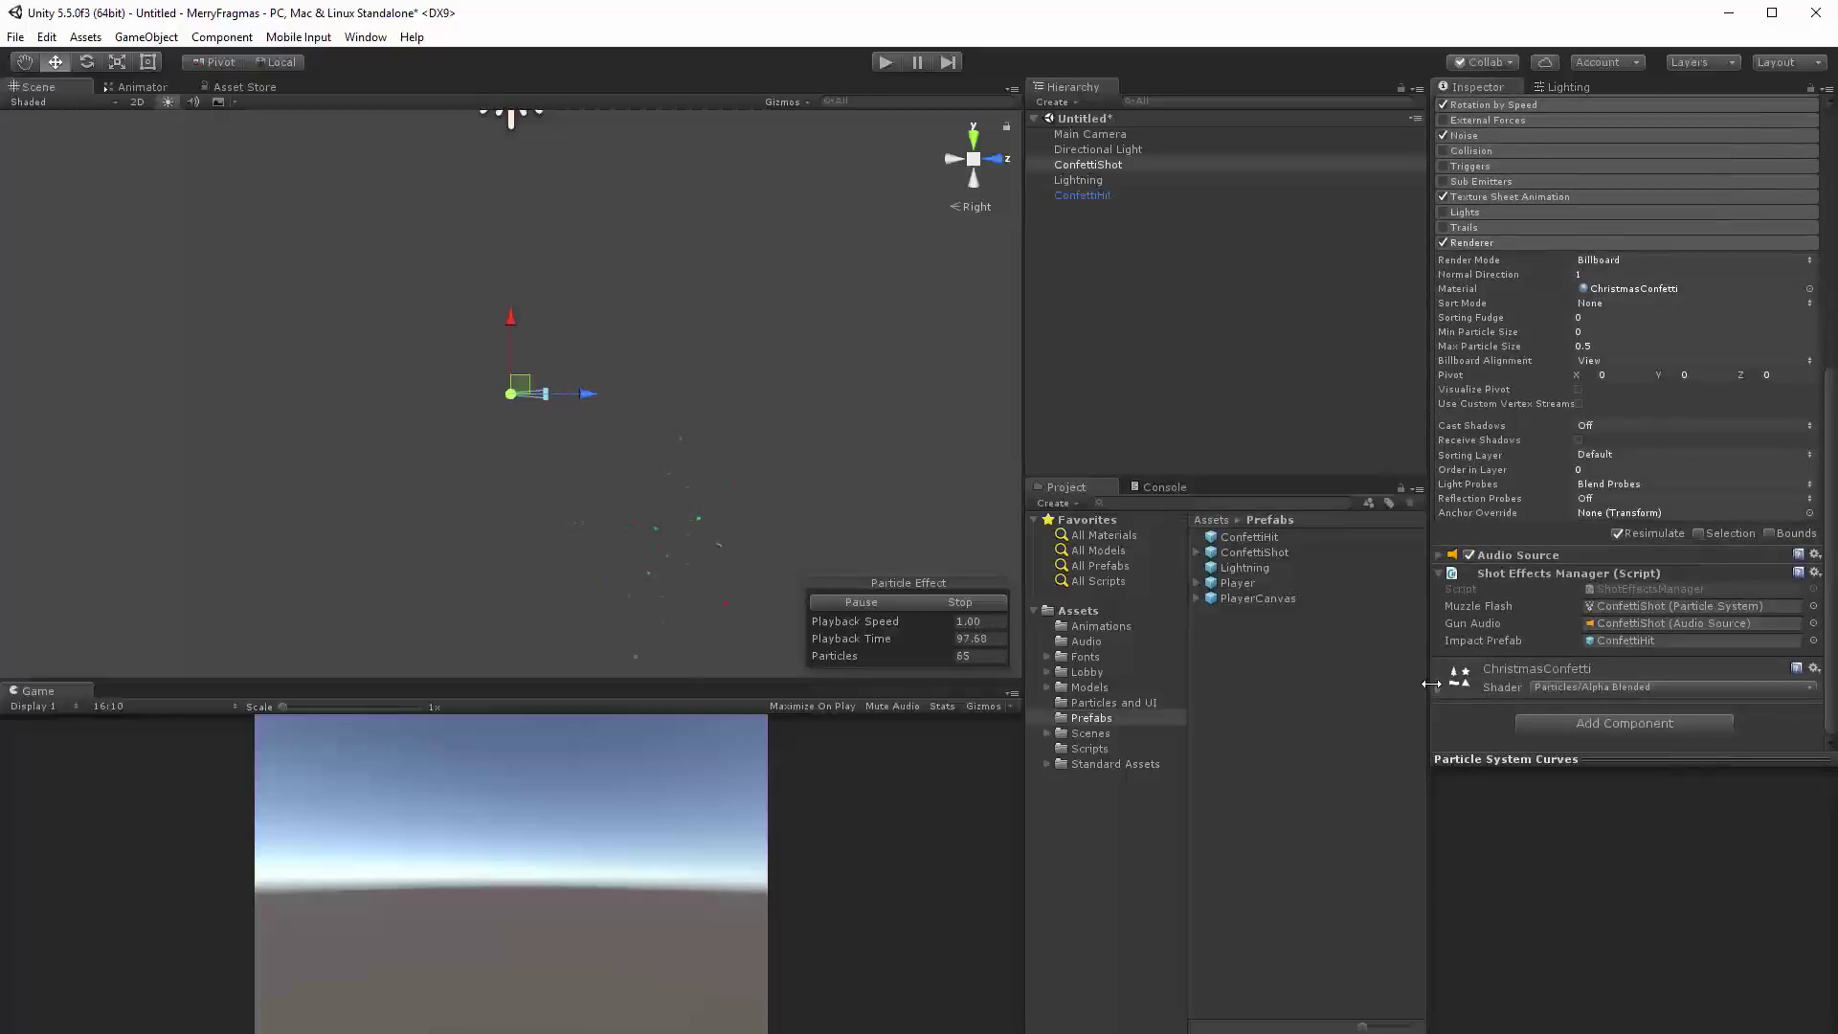
# Locate the ConfettiShapes texture used by the ChristmasConfetti material, show it in Explorer and view the image.
pyautogui.click(1437, 687)
pyautogui.scroll(-2, 1444, 681)
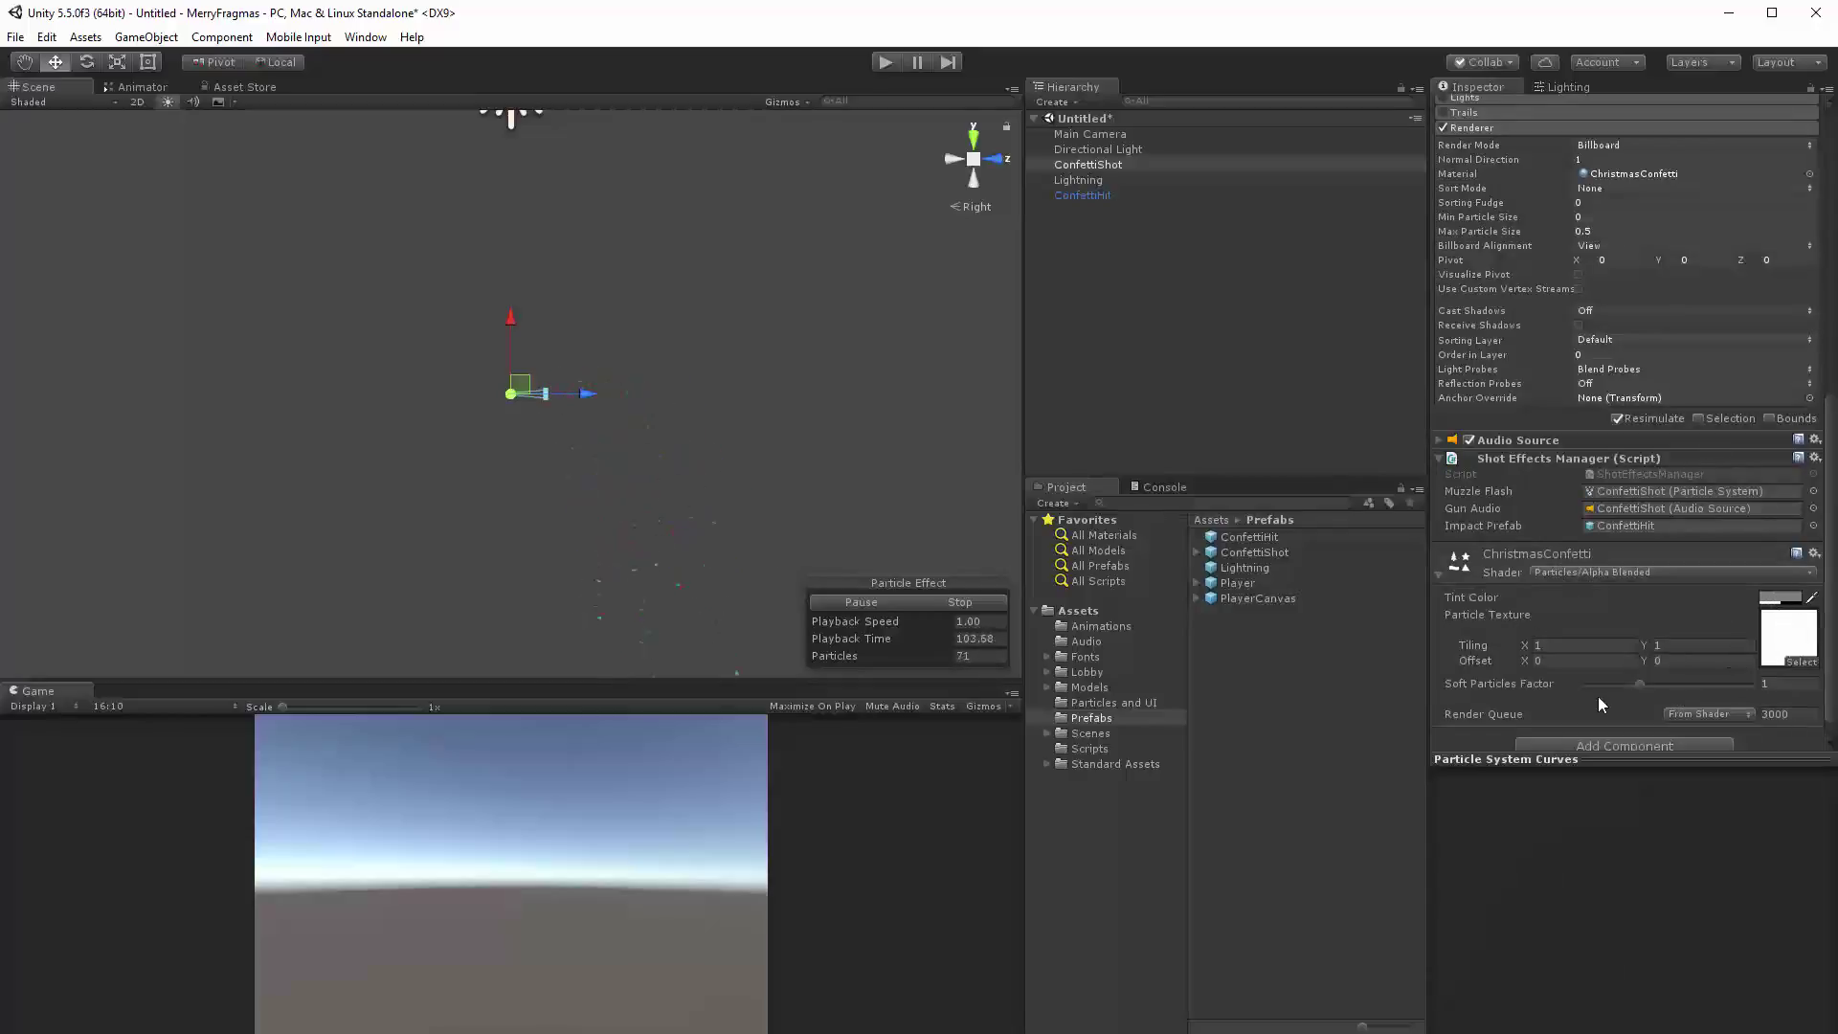
pyautogui.click(1770, 653)
pyautogui.click(1261, 580)
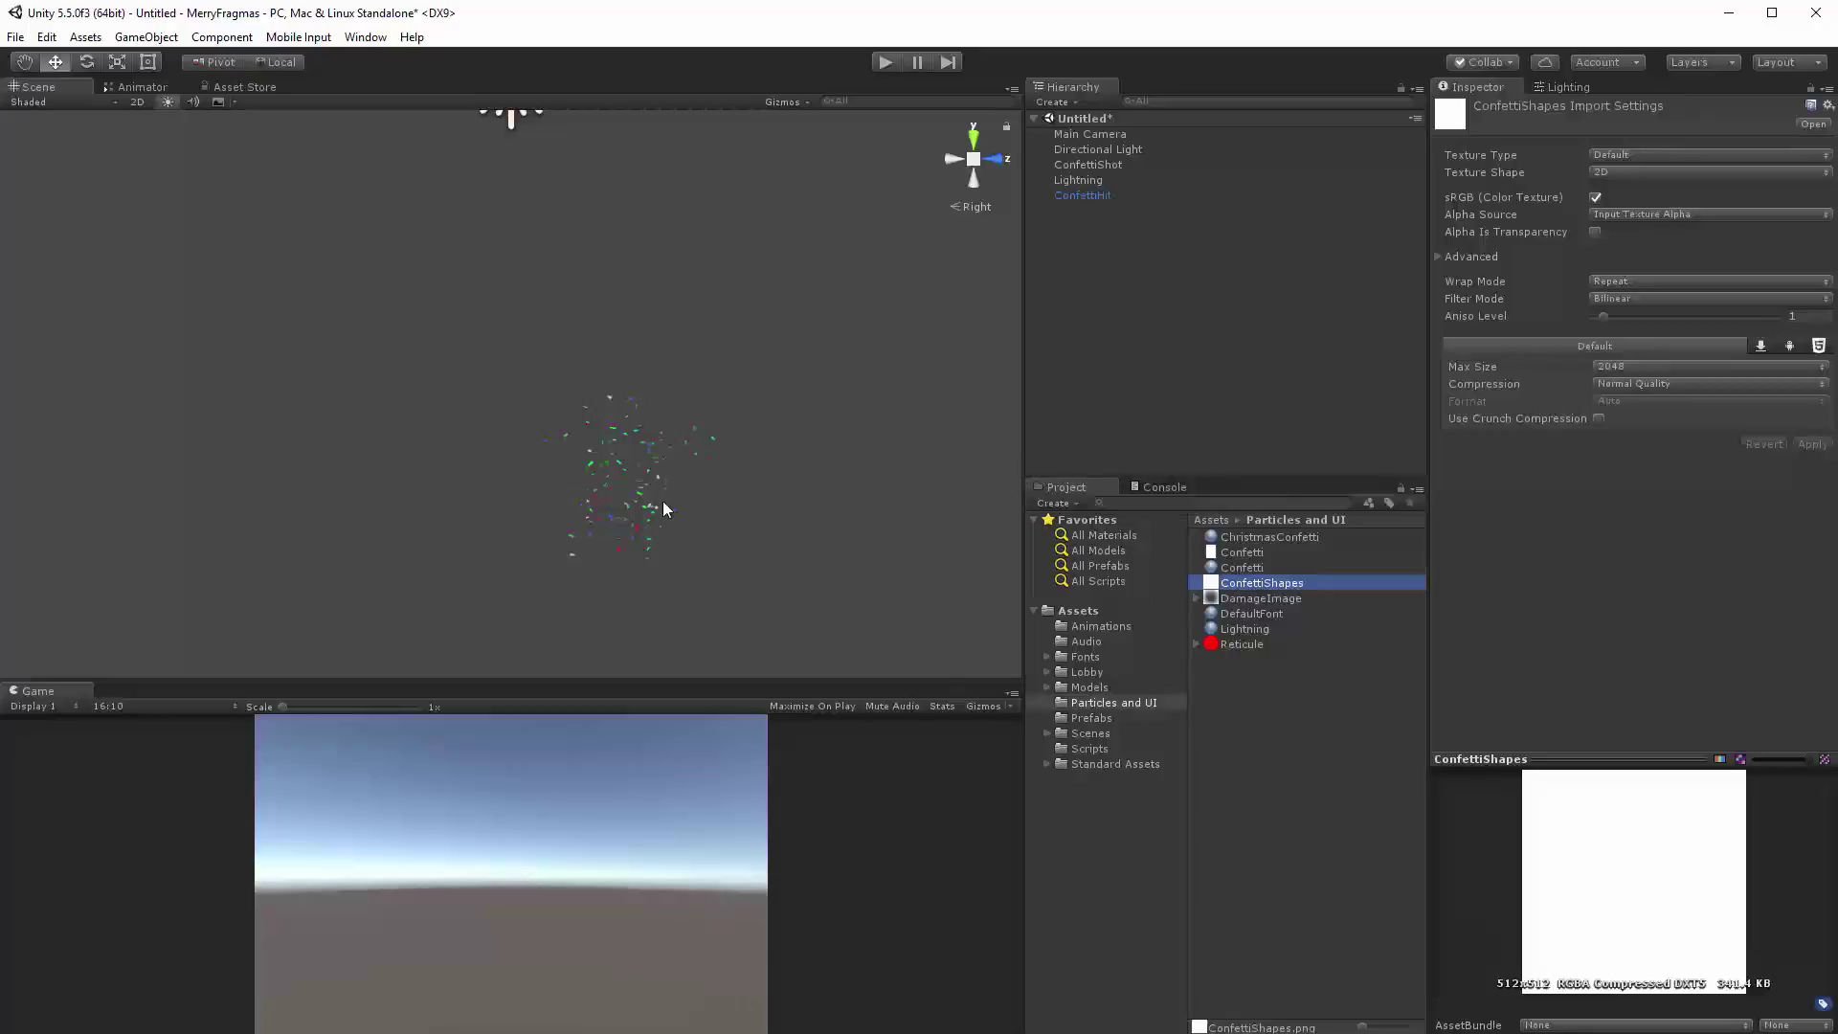
pyautogui.rightClick(1256, 578)
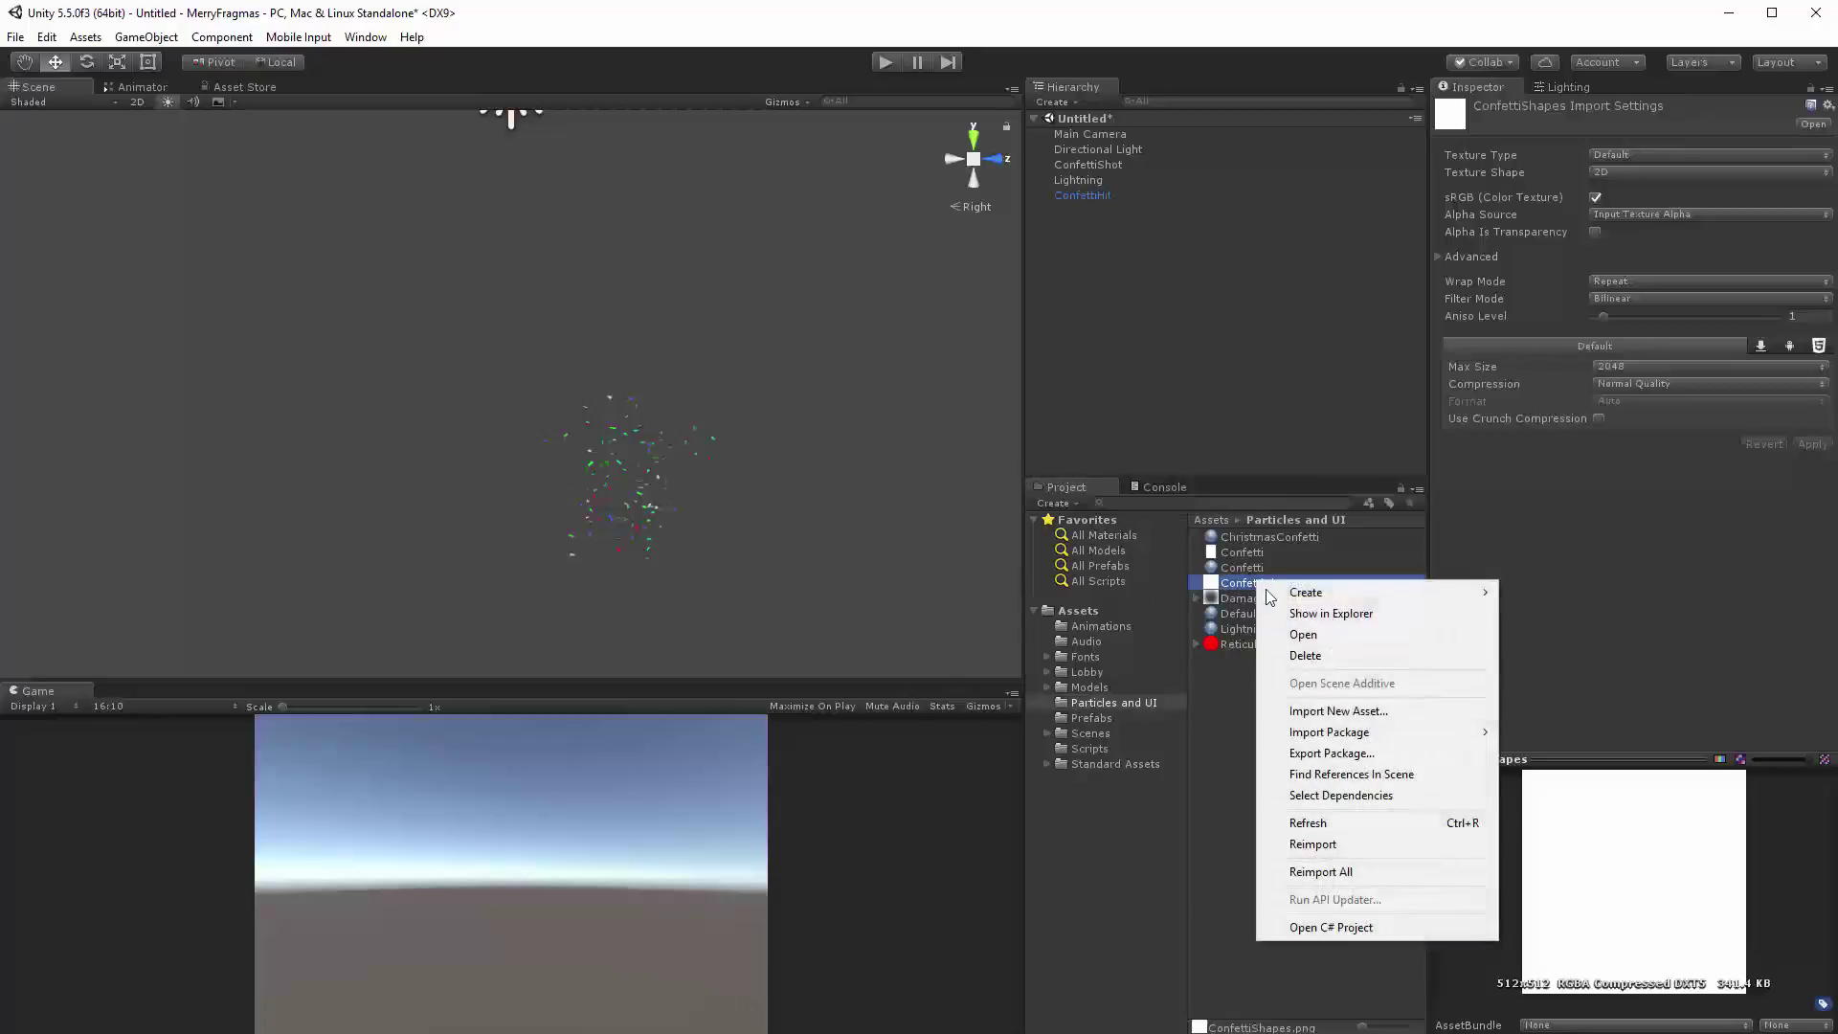
pyautogui.click(1299, 612)
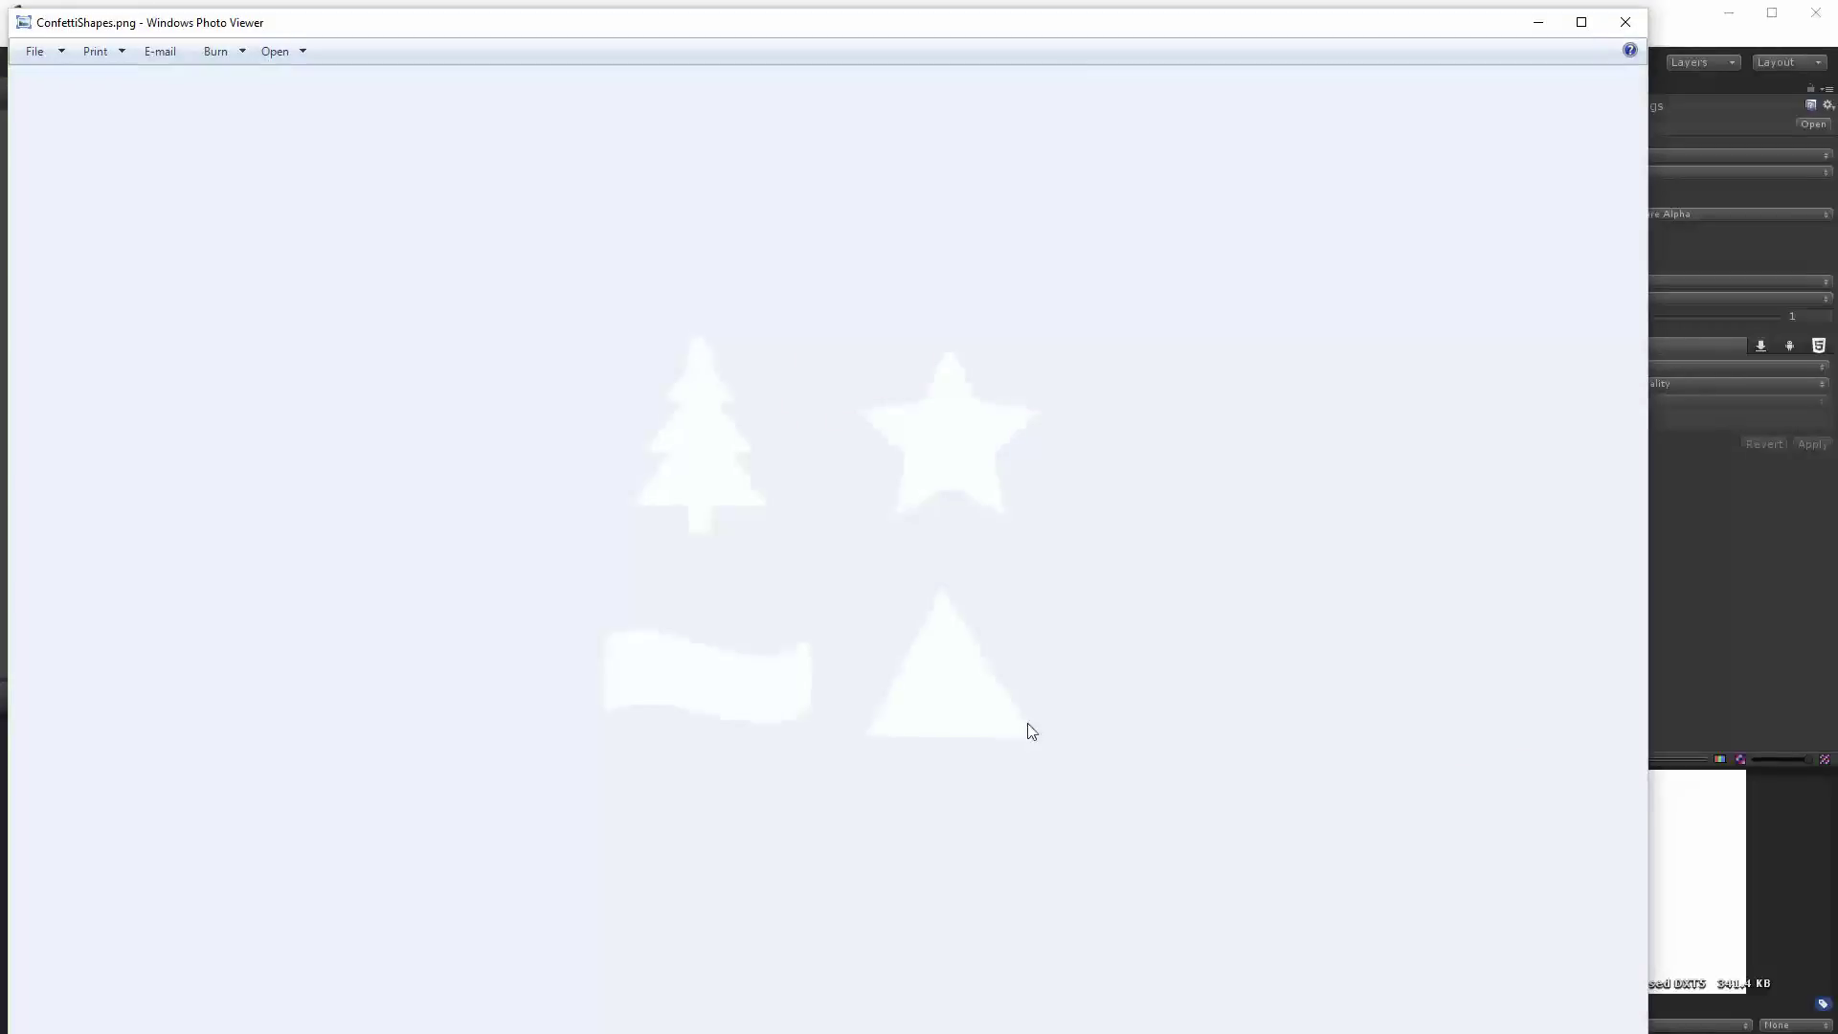
pyautogui.click(1624, 21)
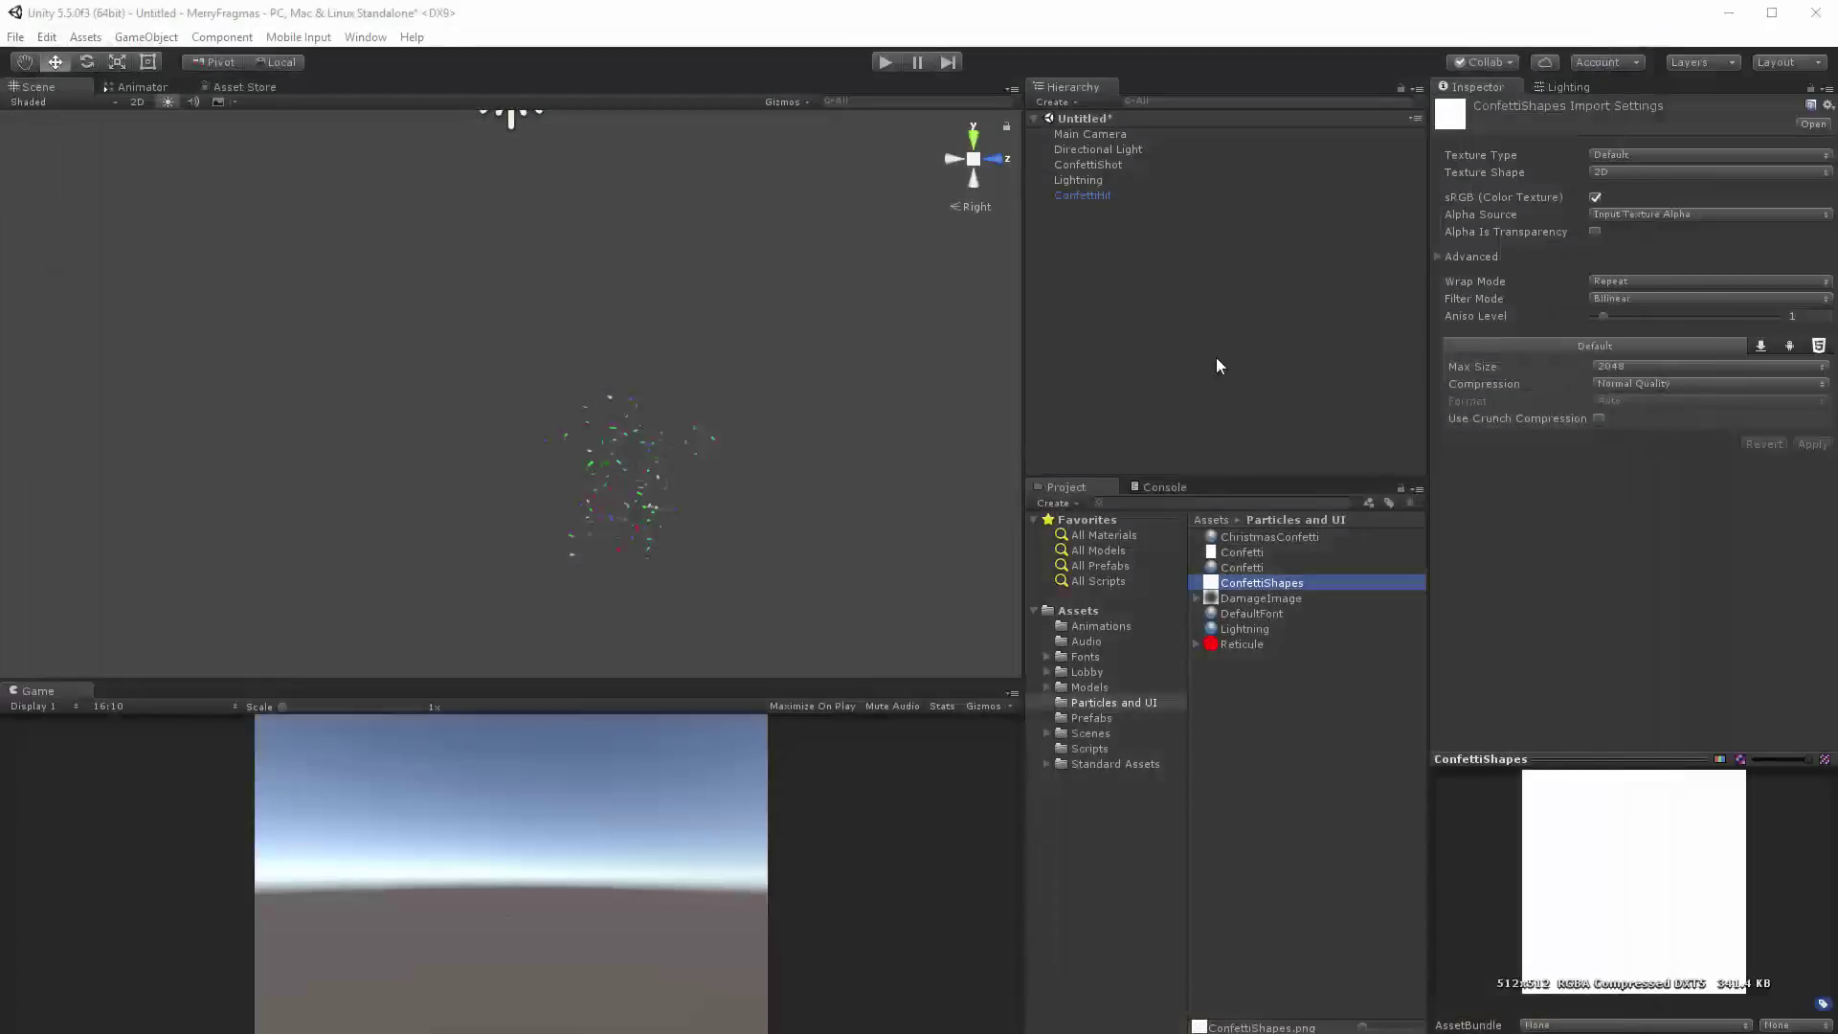
# Reselect ConfettiShot, collapse its Particle System and Shot Effects Manager components, and check its Audio Source.
pyautogui.click(1125, 307)
pyautogui.click(1111, 165)
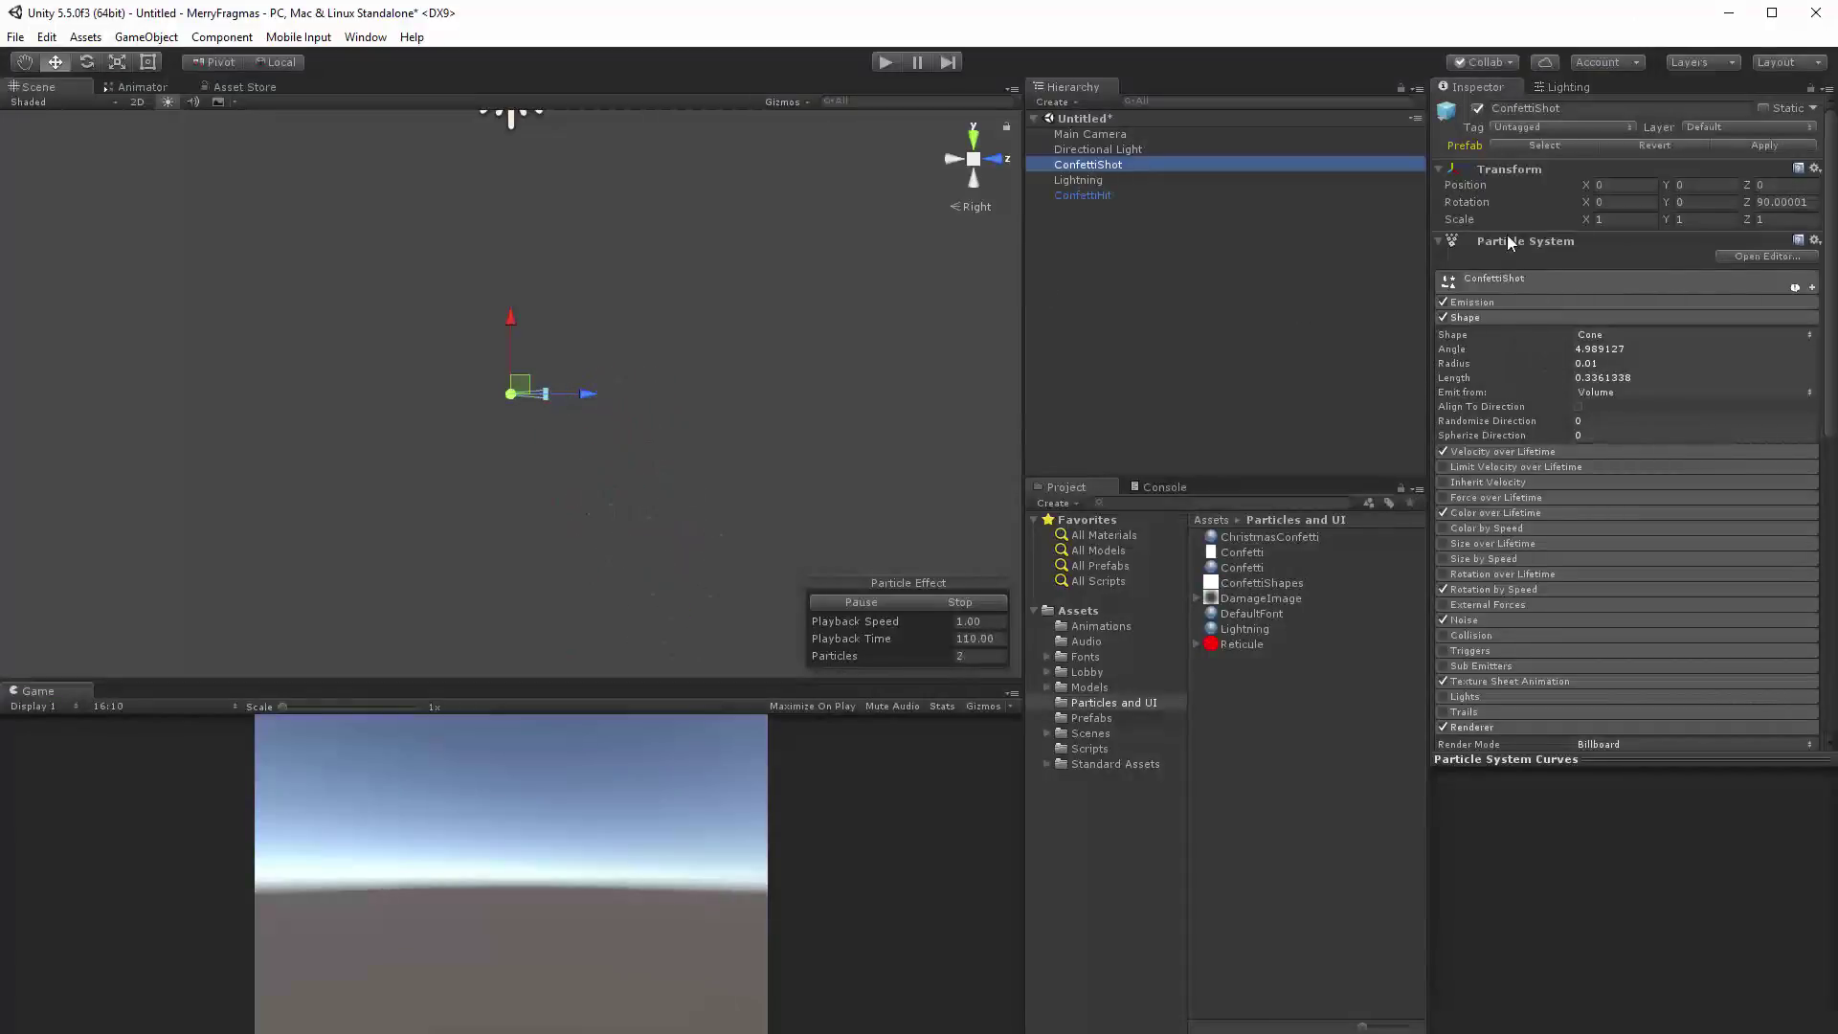
pyautogui.click(1438, 240)
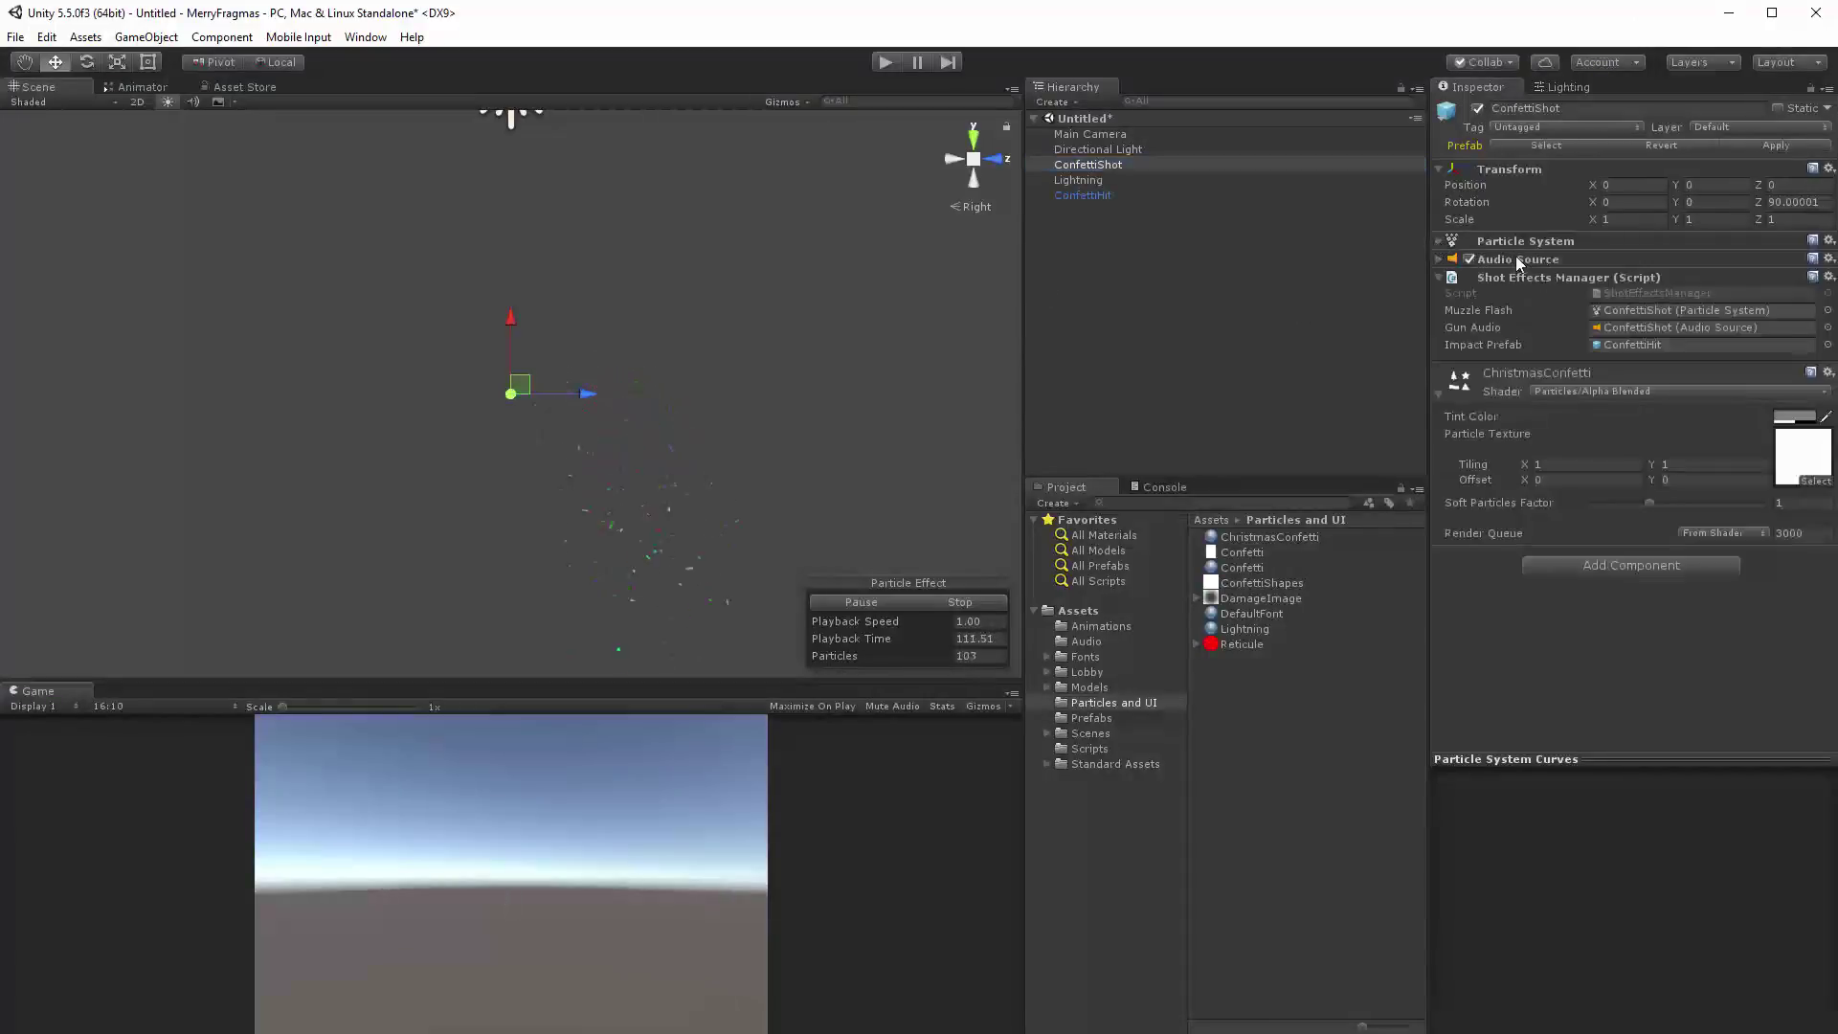
pyautogui.click(1438, 258)
pyautogui.click(1438, 259)
pyautogui.click(1435, 278)
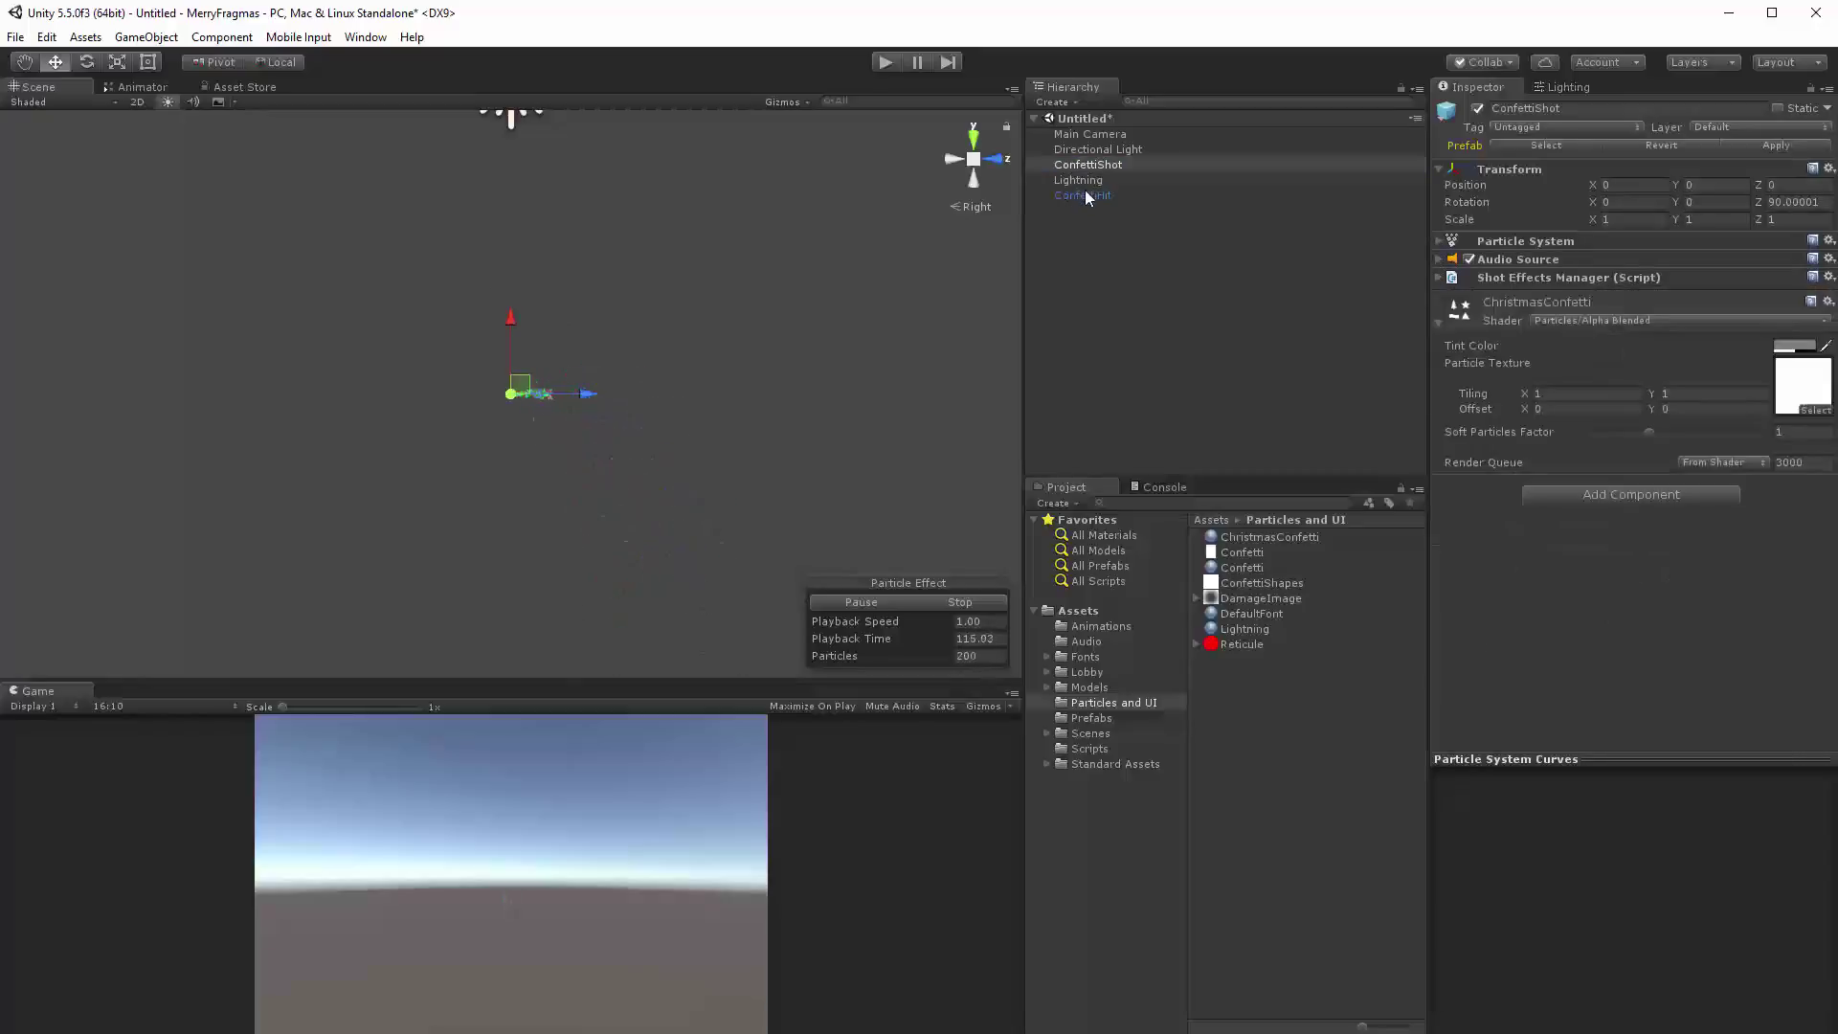
# Compare ConfettiShot with ConfettiHit, and examine the main Particle System settings of ConfettiHit.
pyautogui.click(1082, 196)
pyautogui.click(1080, 165)
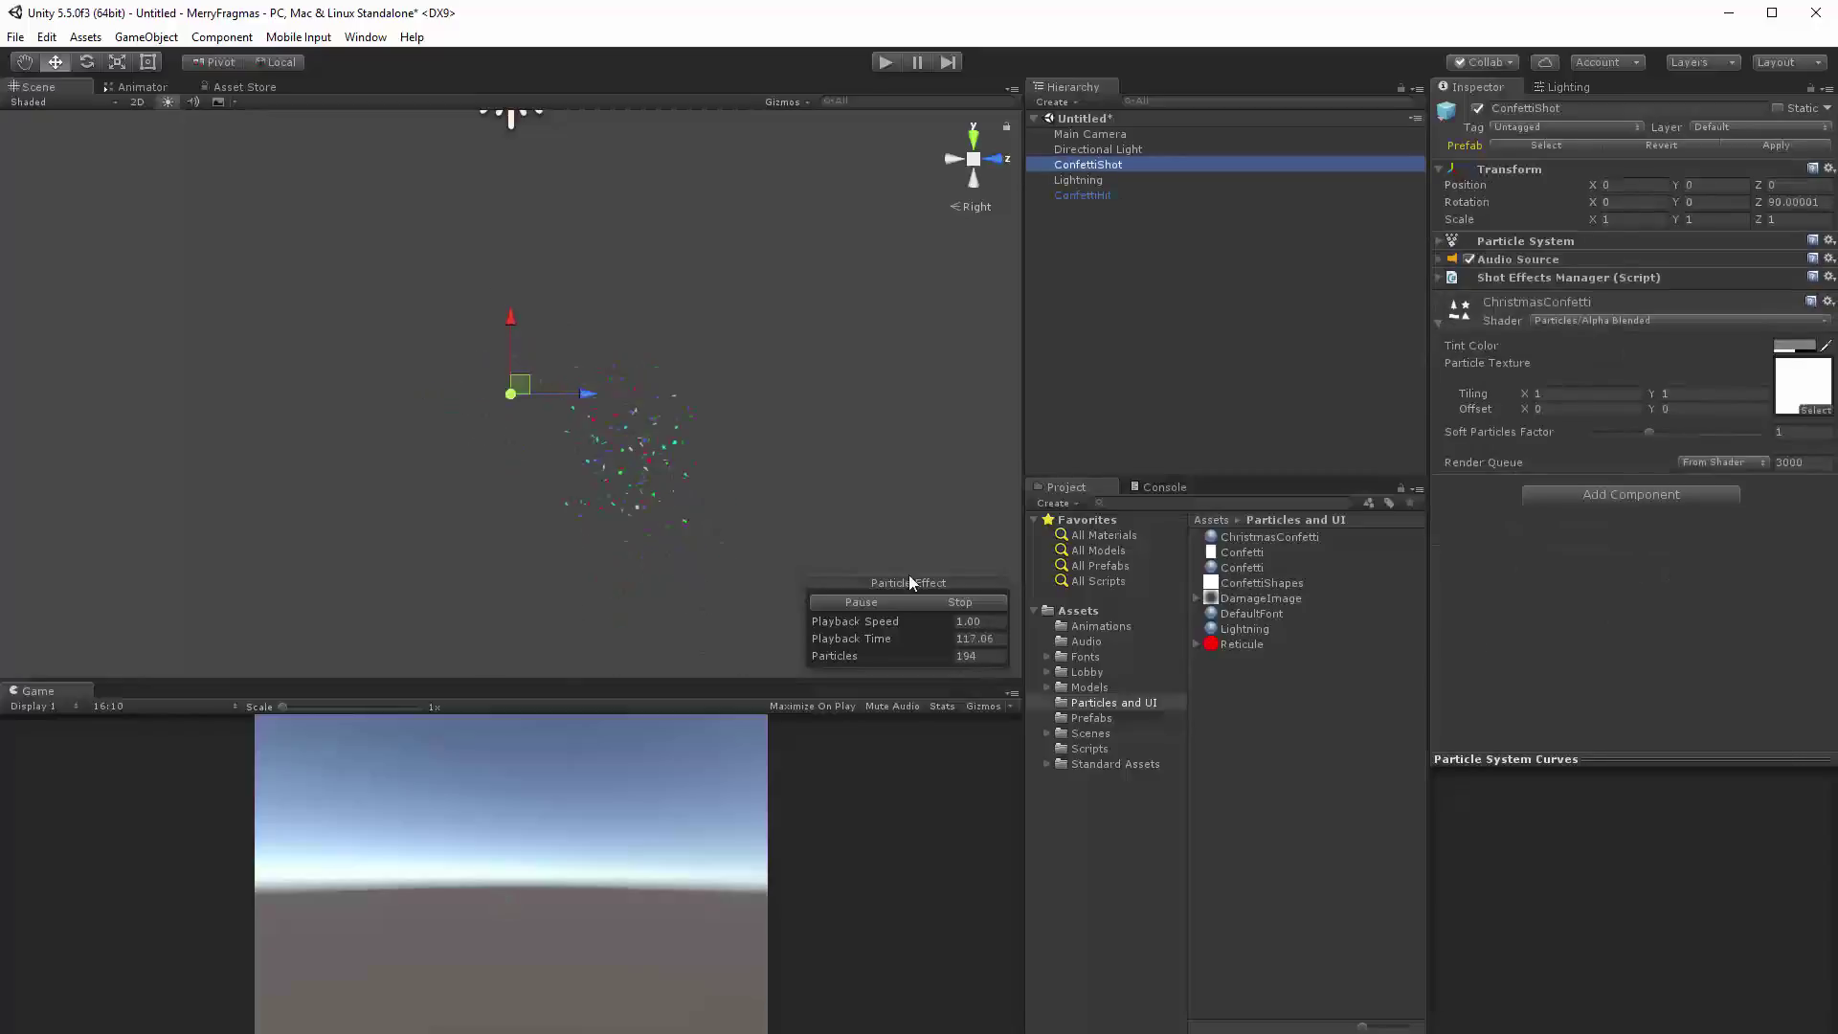
pyautogui.click(1095, 197)
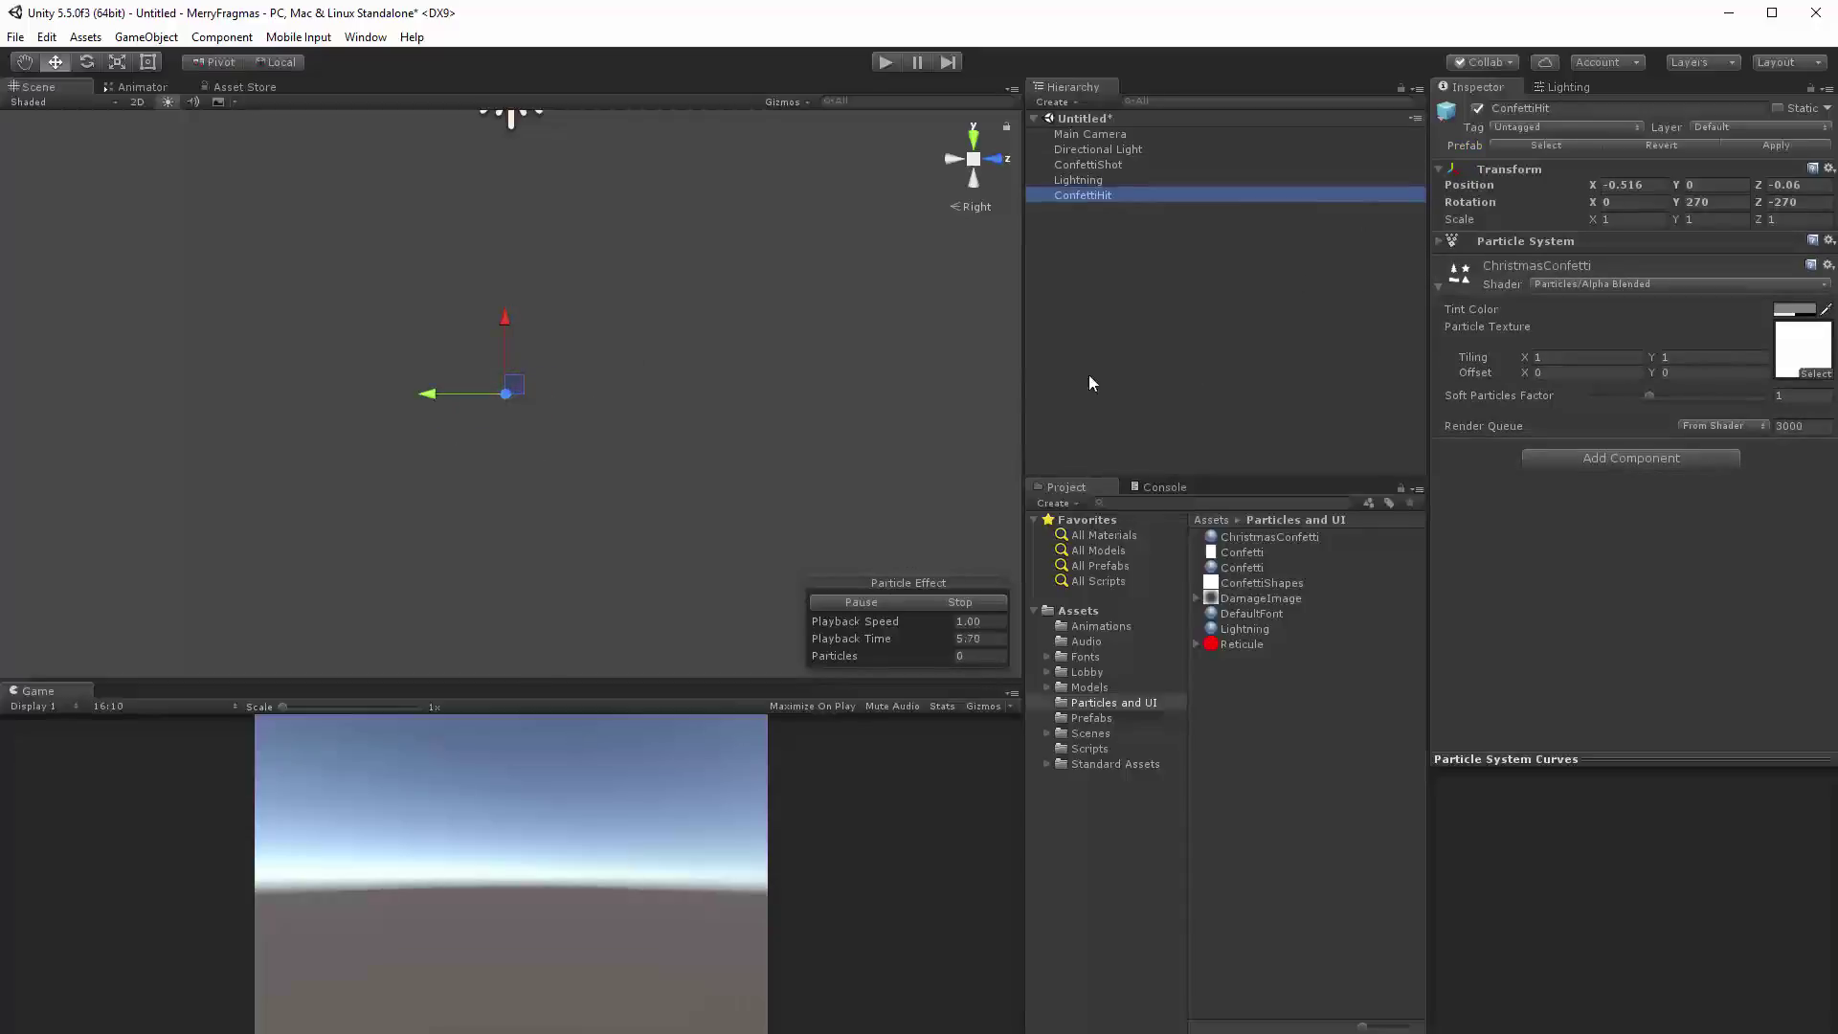
pyautogui.click(1437, 242)
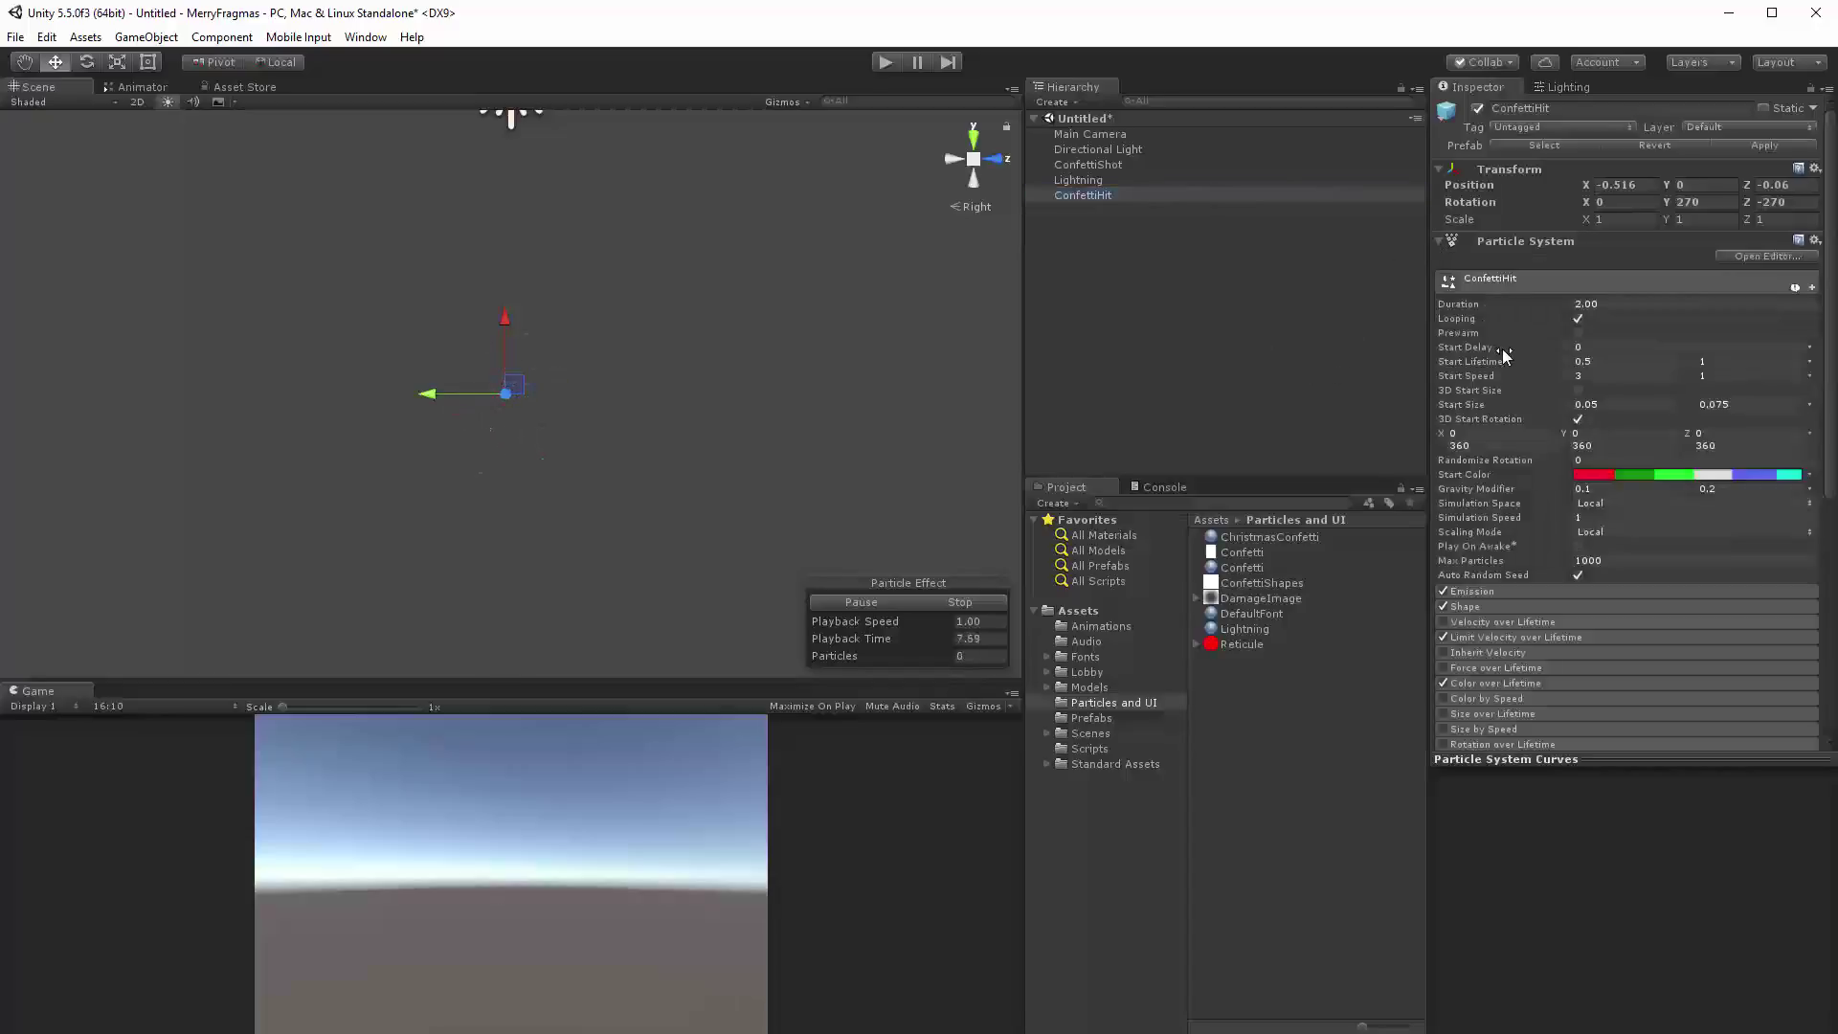
pyautogui.scroll(-3, 1502, 348)
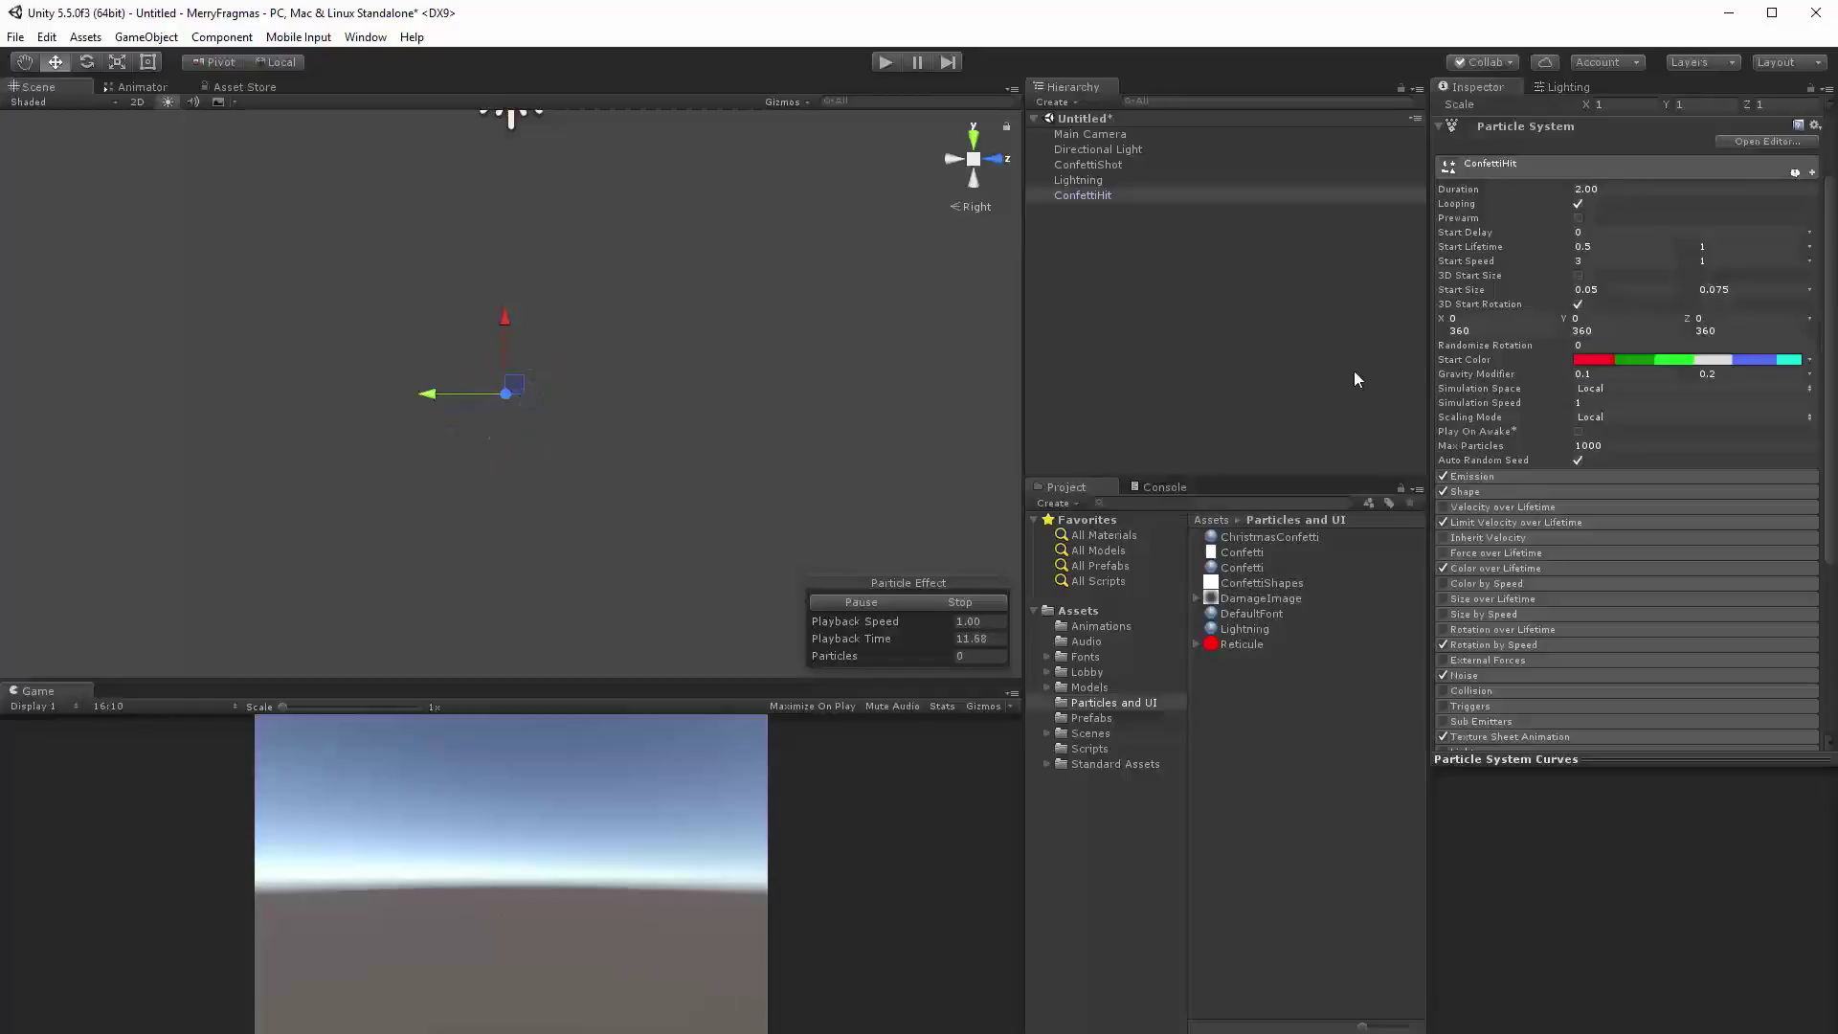
# Examine ConfettiHit's Emission and Shape settings and the Speed curve of its Limit Velocity over Lifetime module.
pyautogui.click(1530, 476)
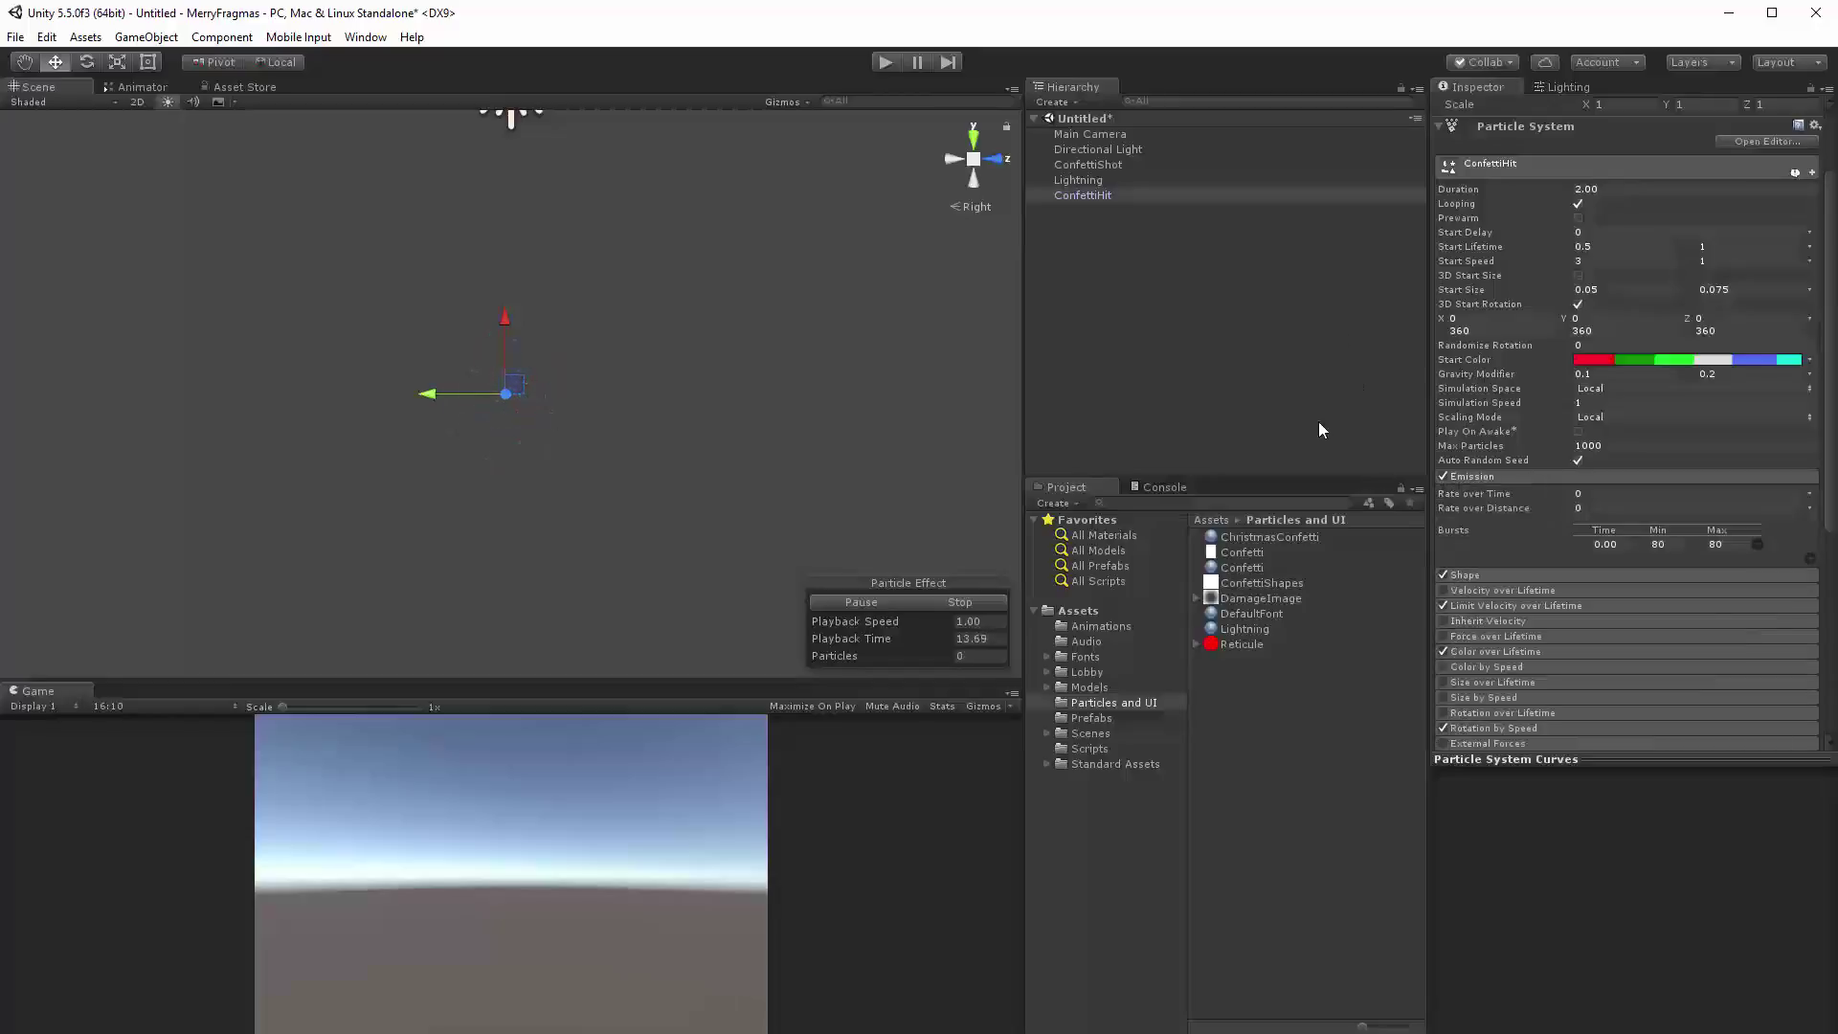
pyautogui.click(1523, 576)
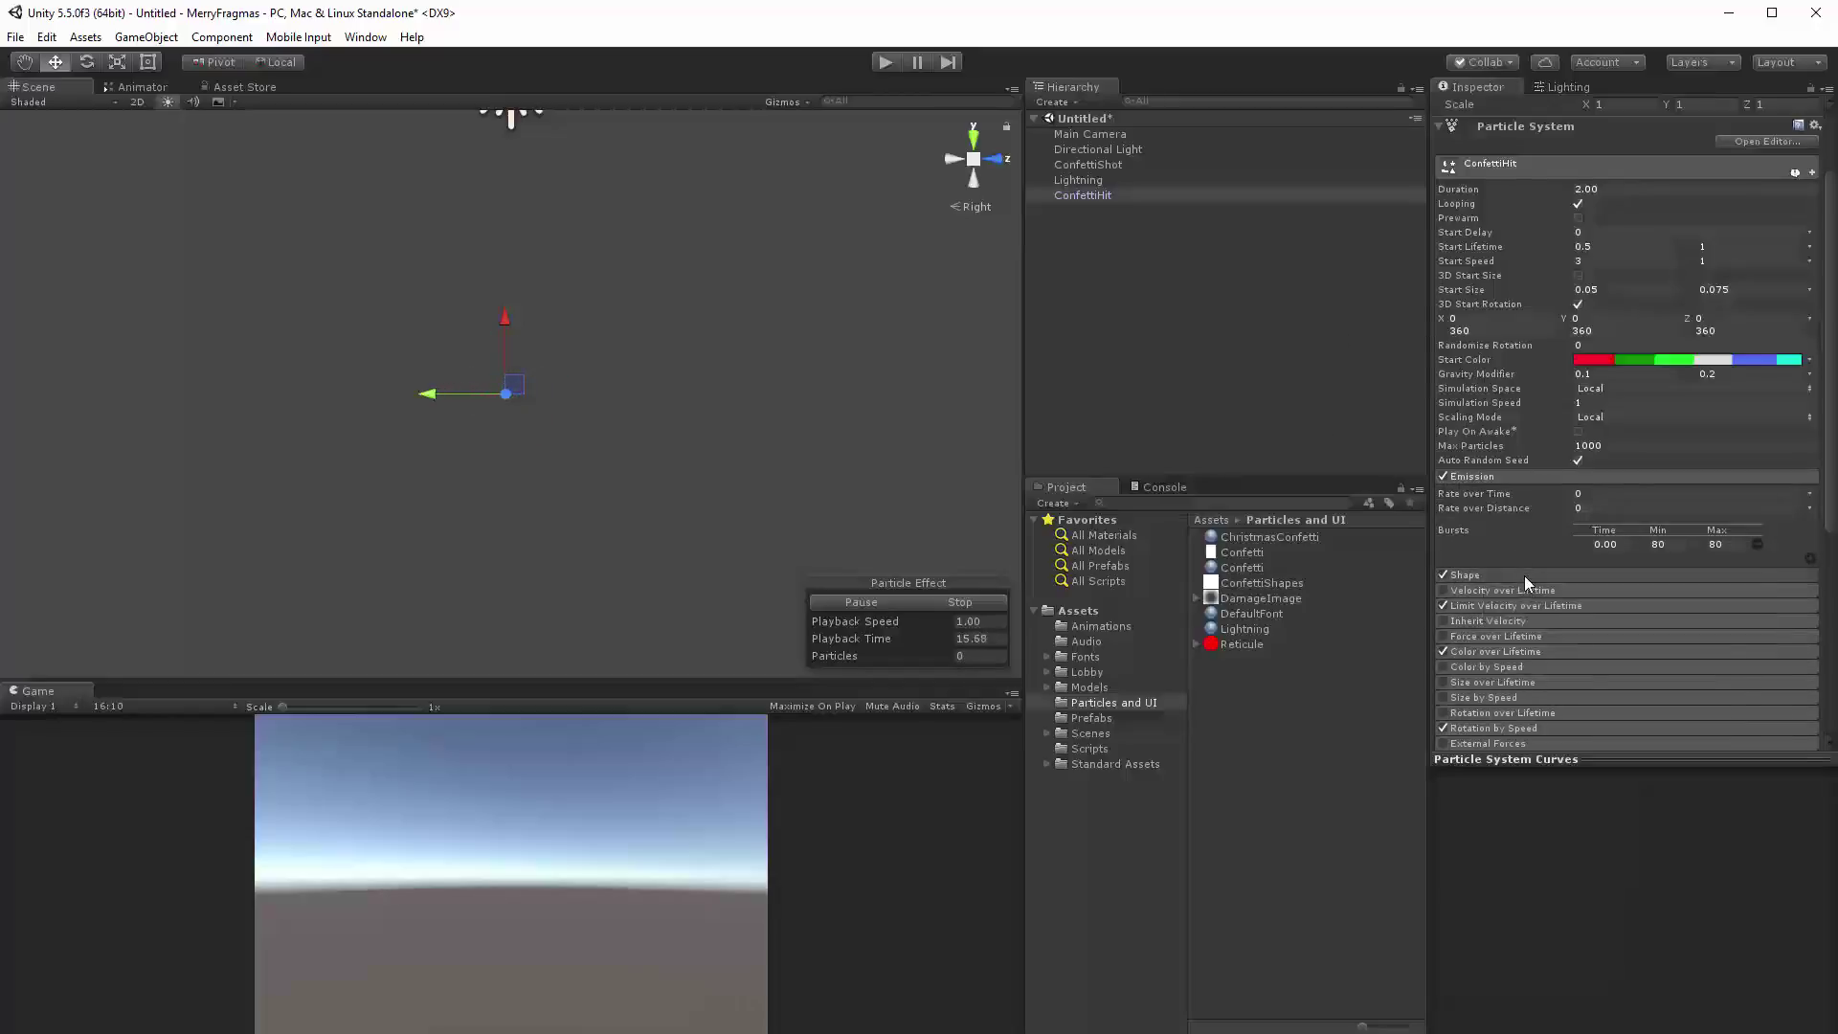
pyautogui.scroll(-3, 1530, 432)
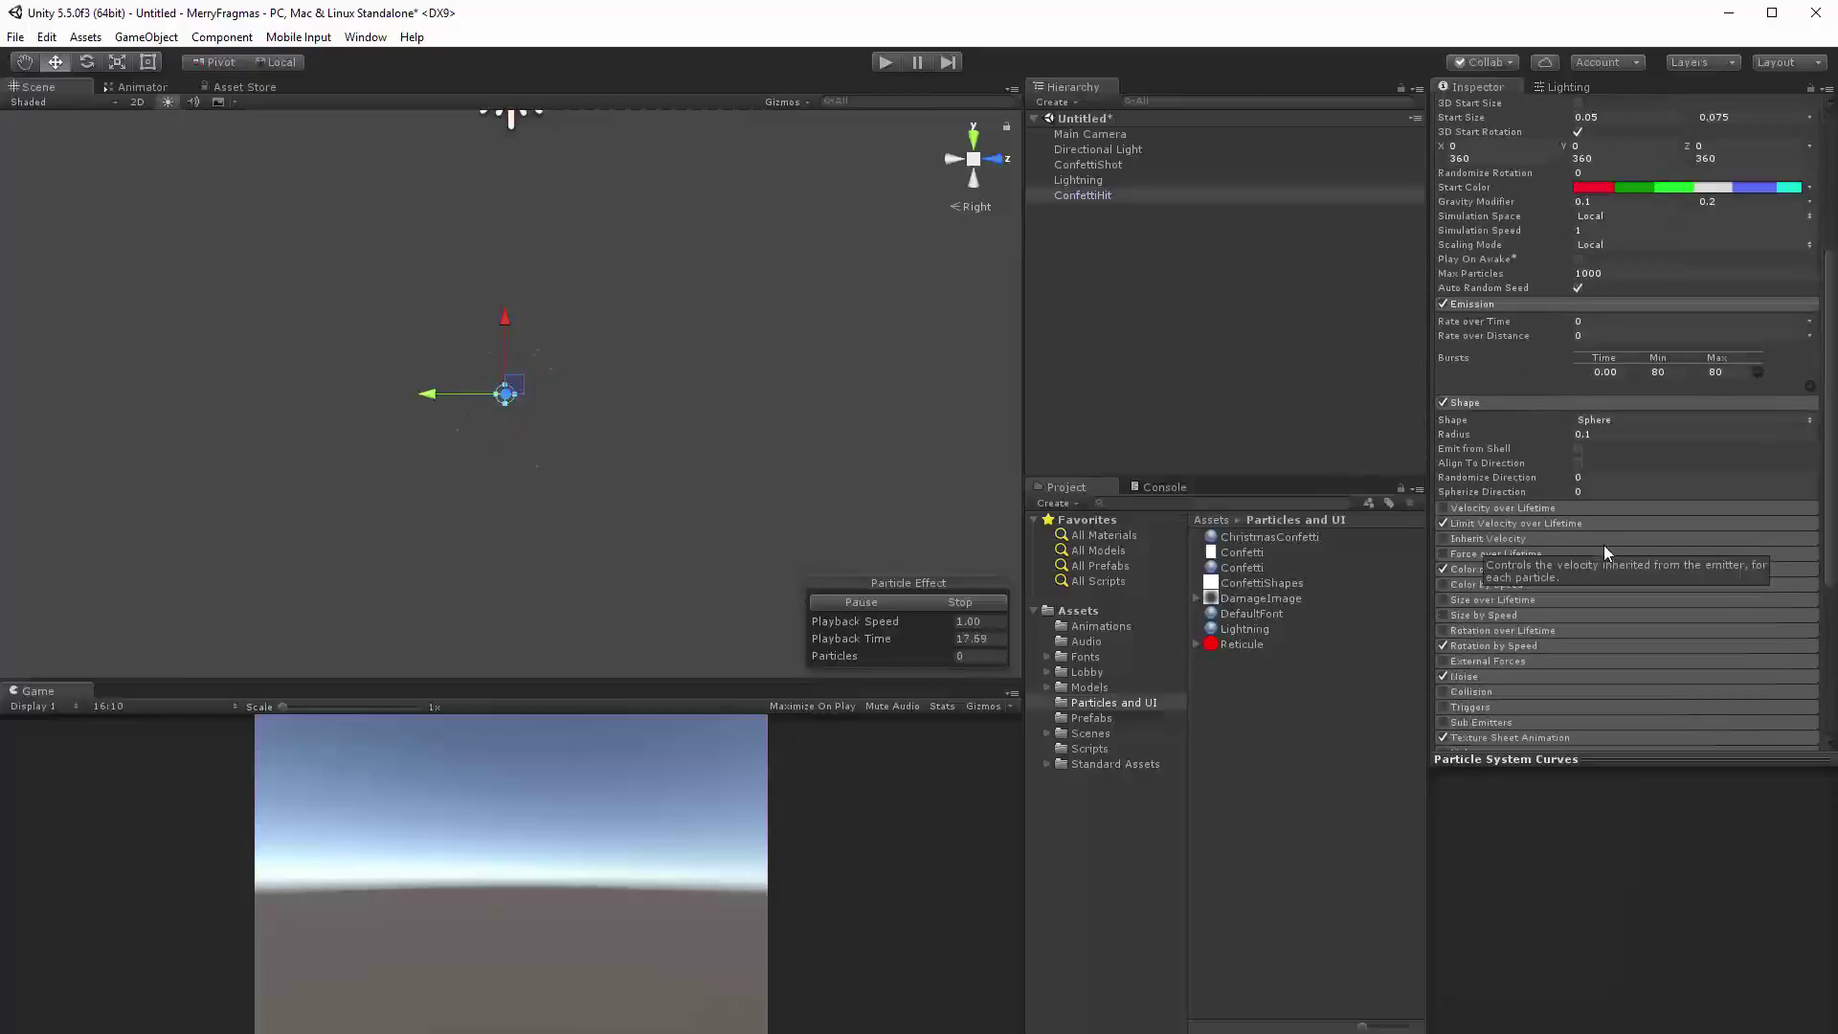
pyautogui.click(1581, 526)
pyautogui.click(1598, 555)
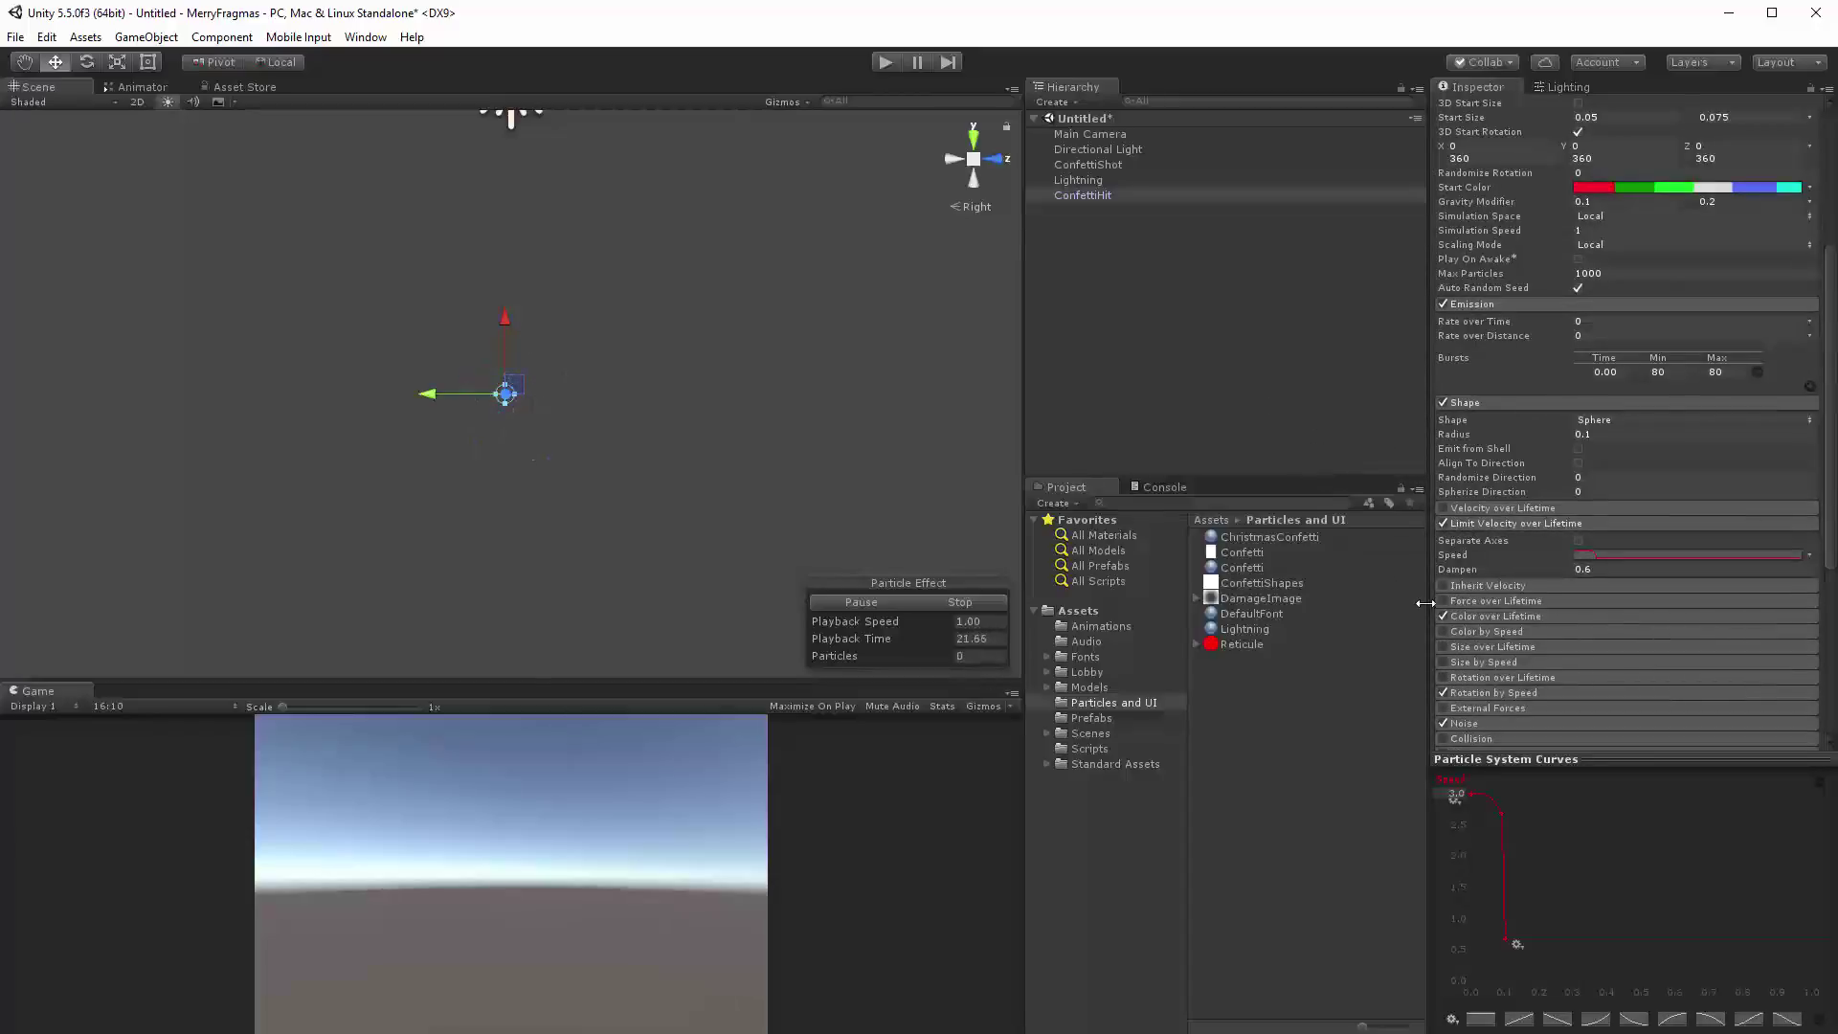
# Examine ConfettiHit's Color over Lifetime module and the Angular Velocity curve of its Rotation by Speed module.
pyautogui.click(1522, 617)
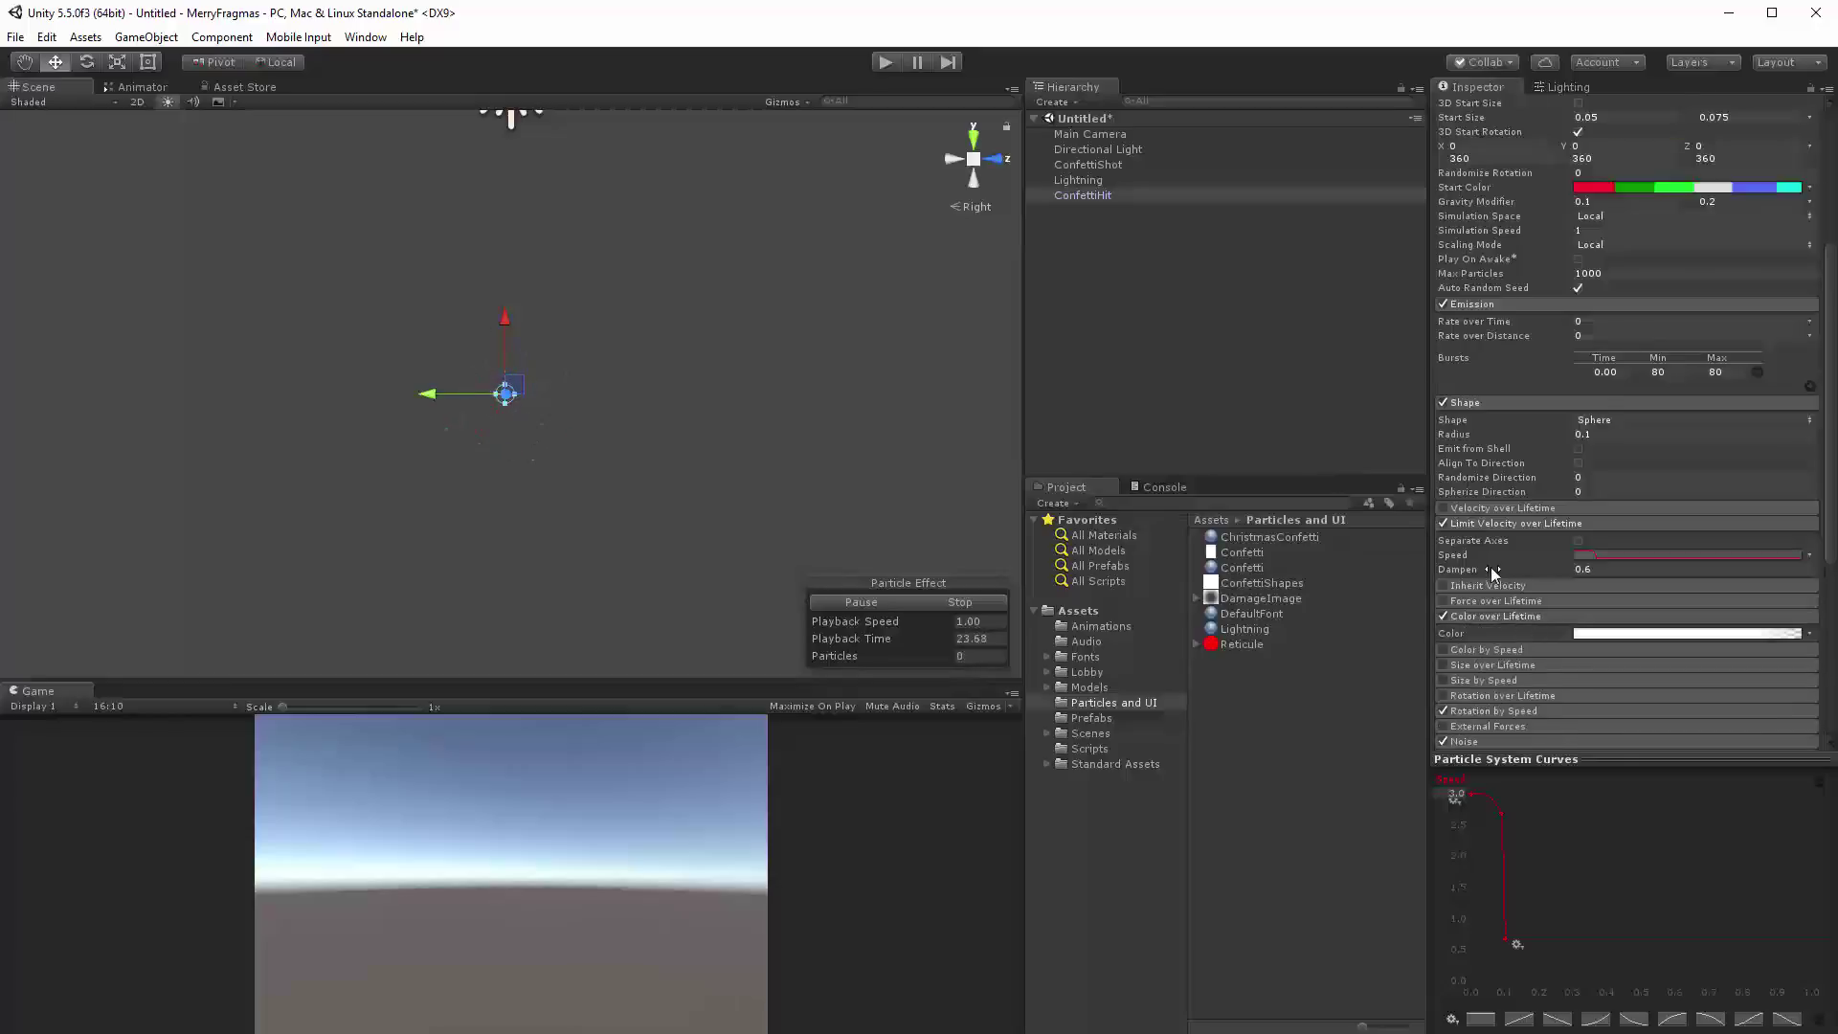
pyautogui.scroll(-3, 1490, 566)
pyautogui.click(1607, 455)
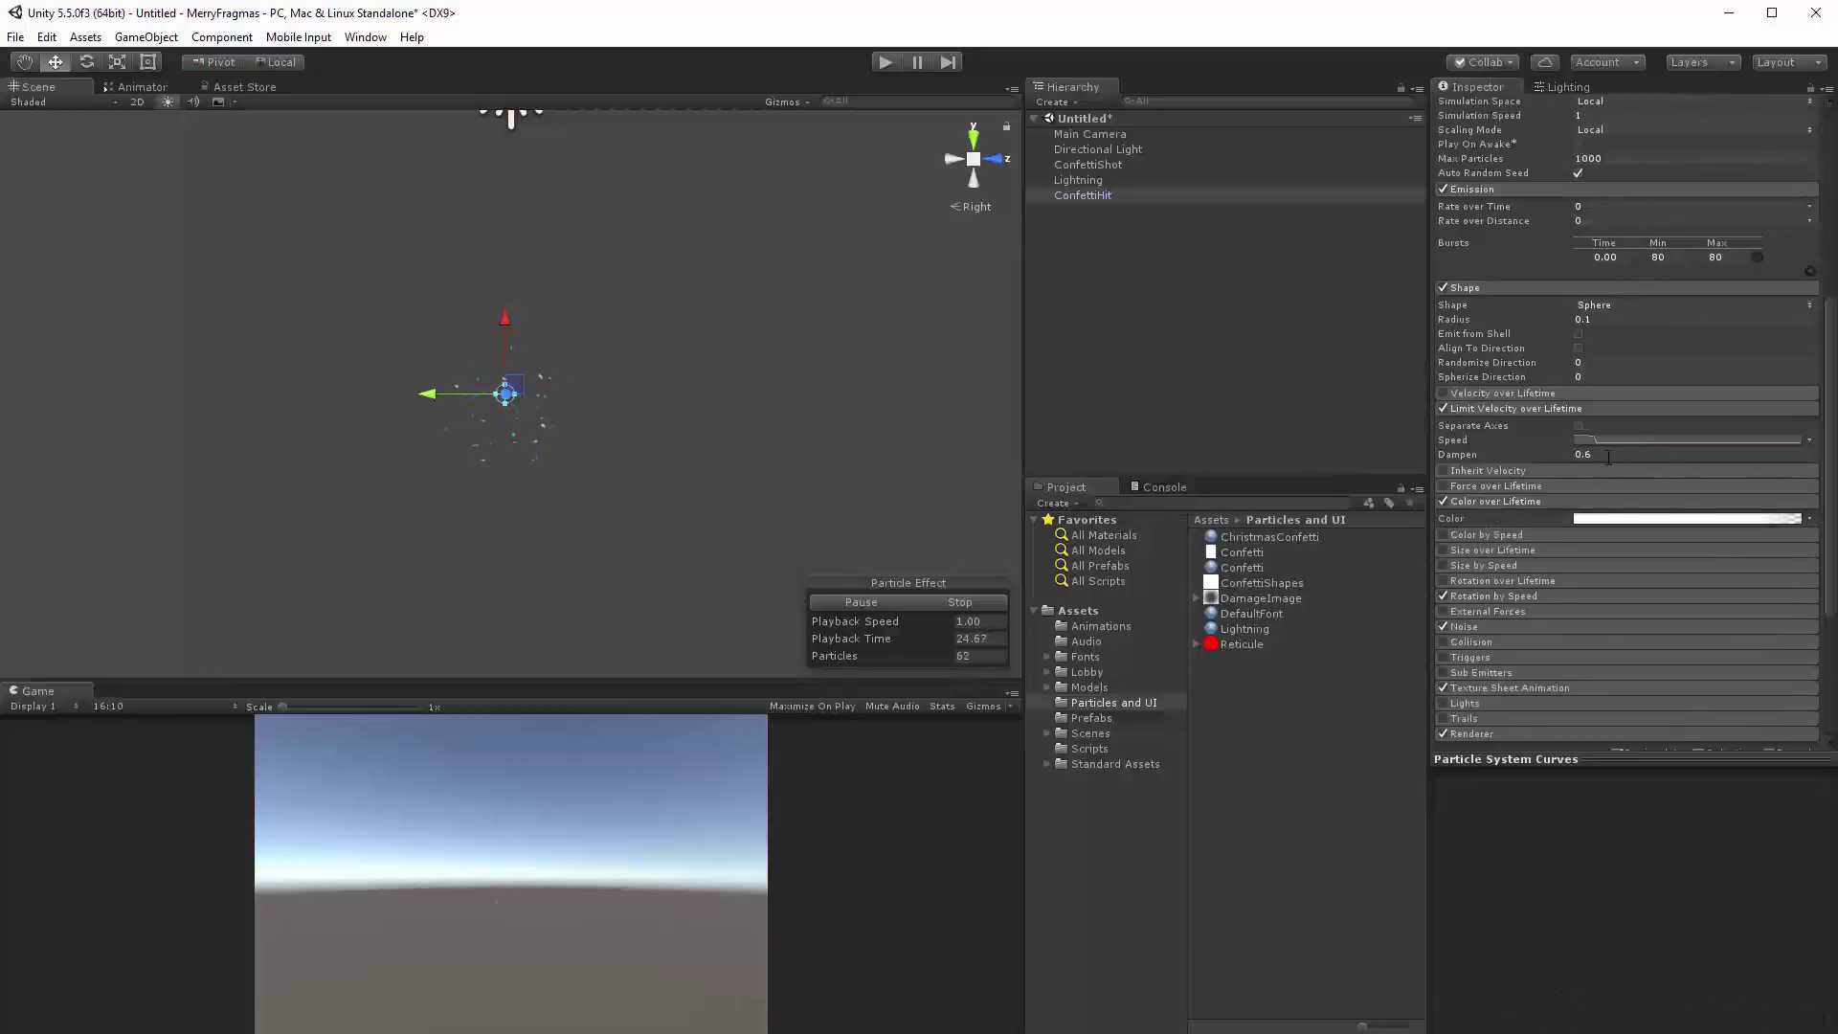
pyautogui.click(1487, 595)
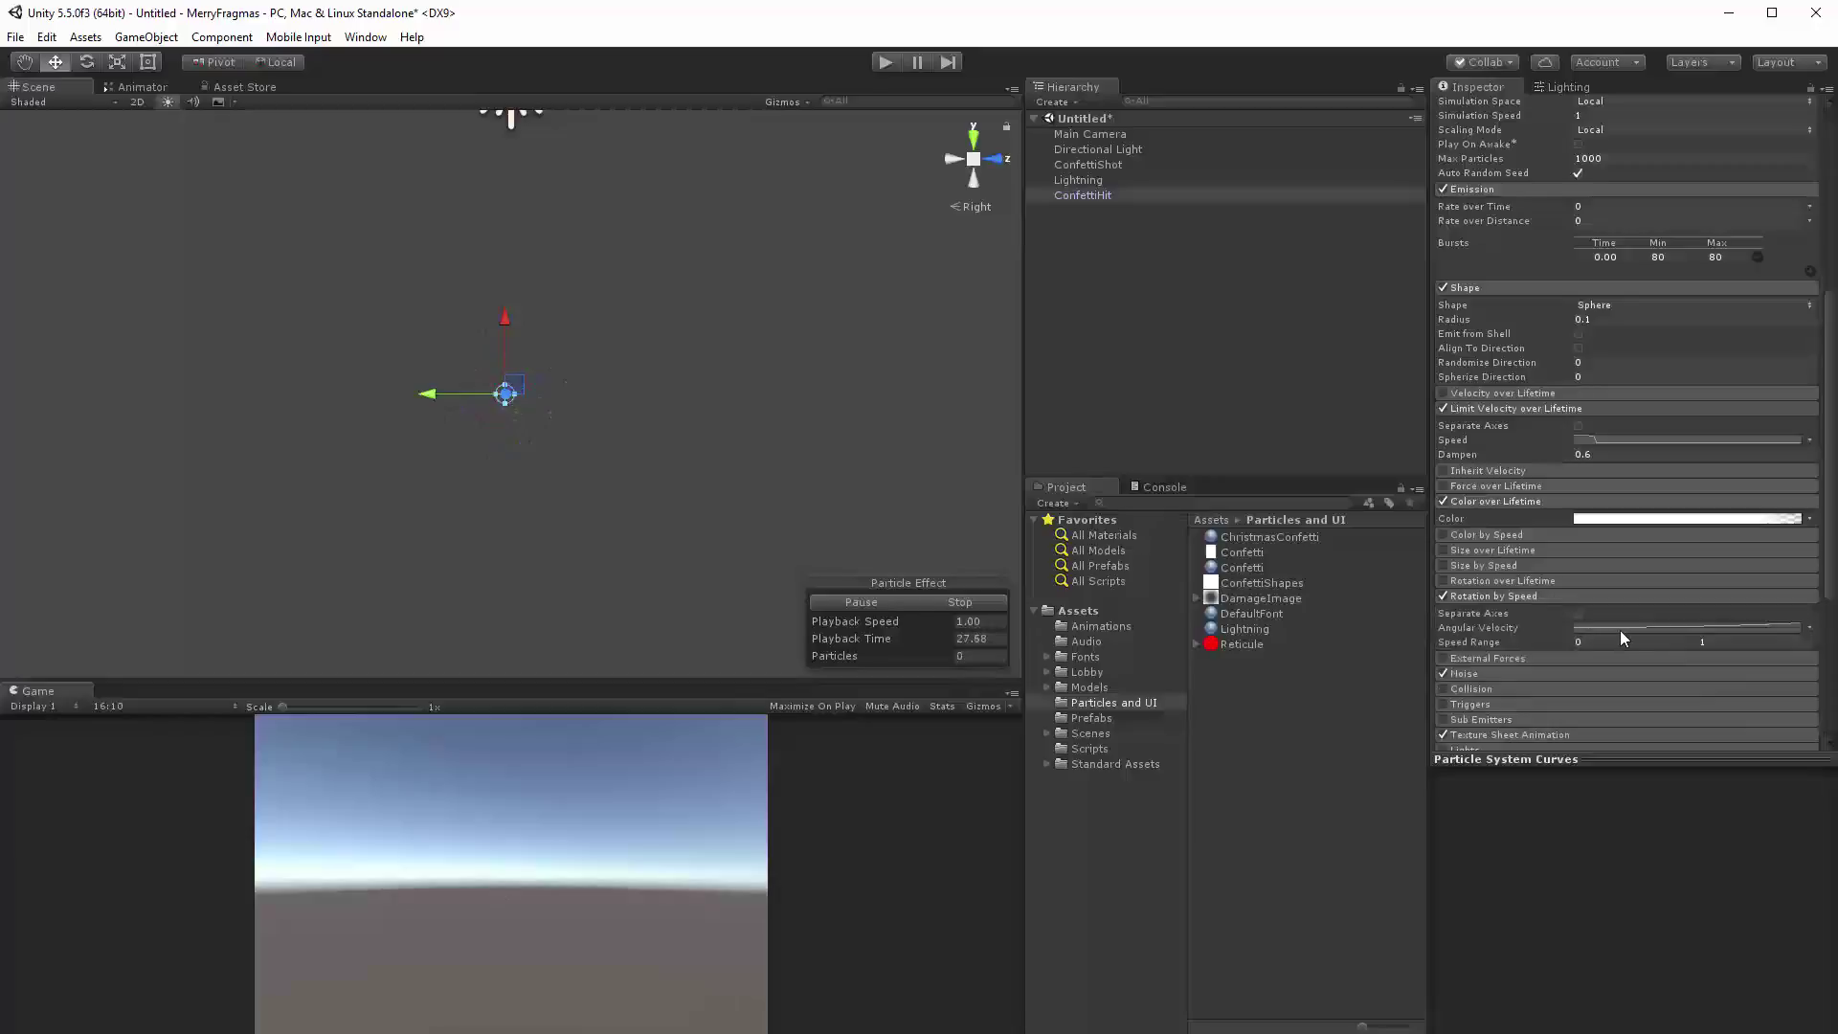
pyautogui.click(1619, 625)
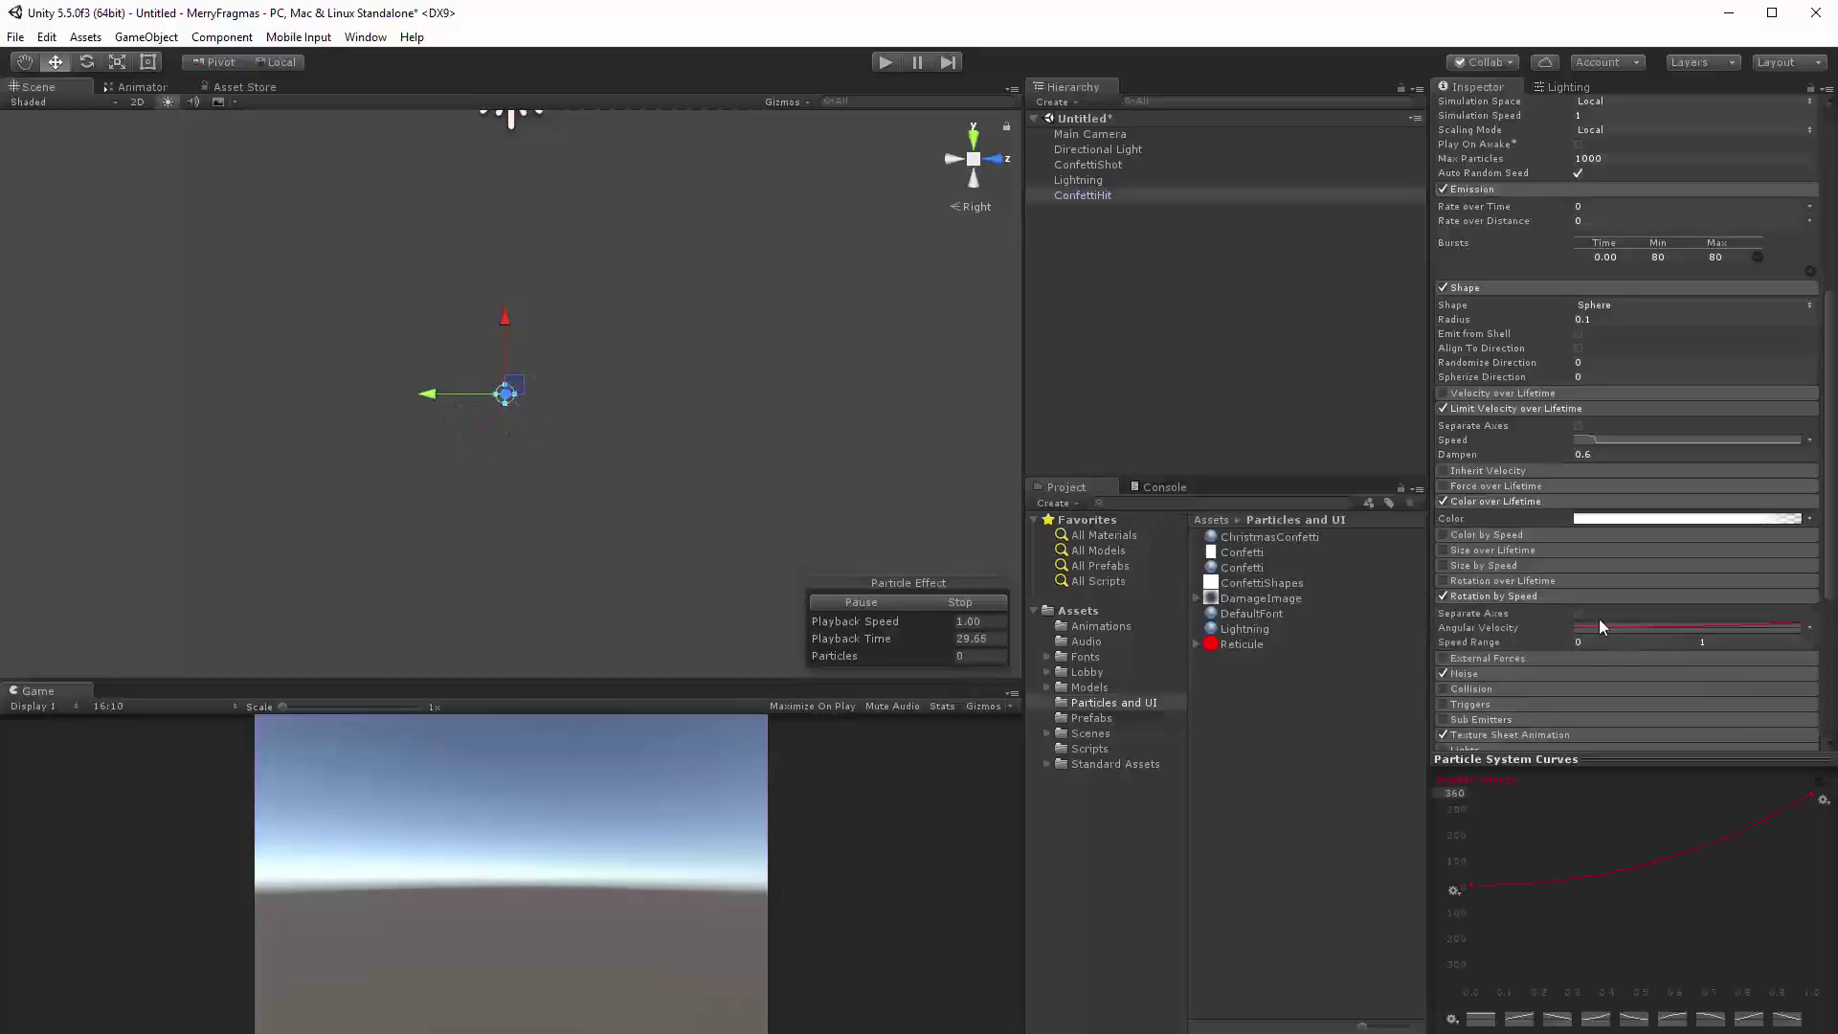
# Expand ConfettiHit's Noise module and review its settings and the ChristmasConfetti material below.
pyautogui.click(1486, 672)
pyautogui.scroll(-5, 1504, 617)
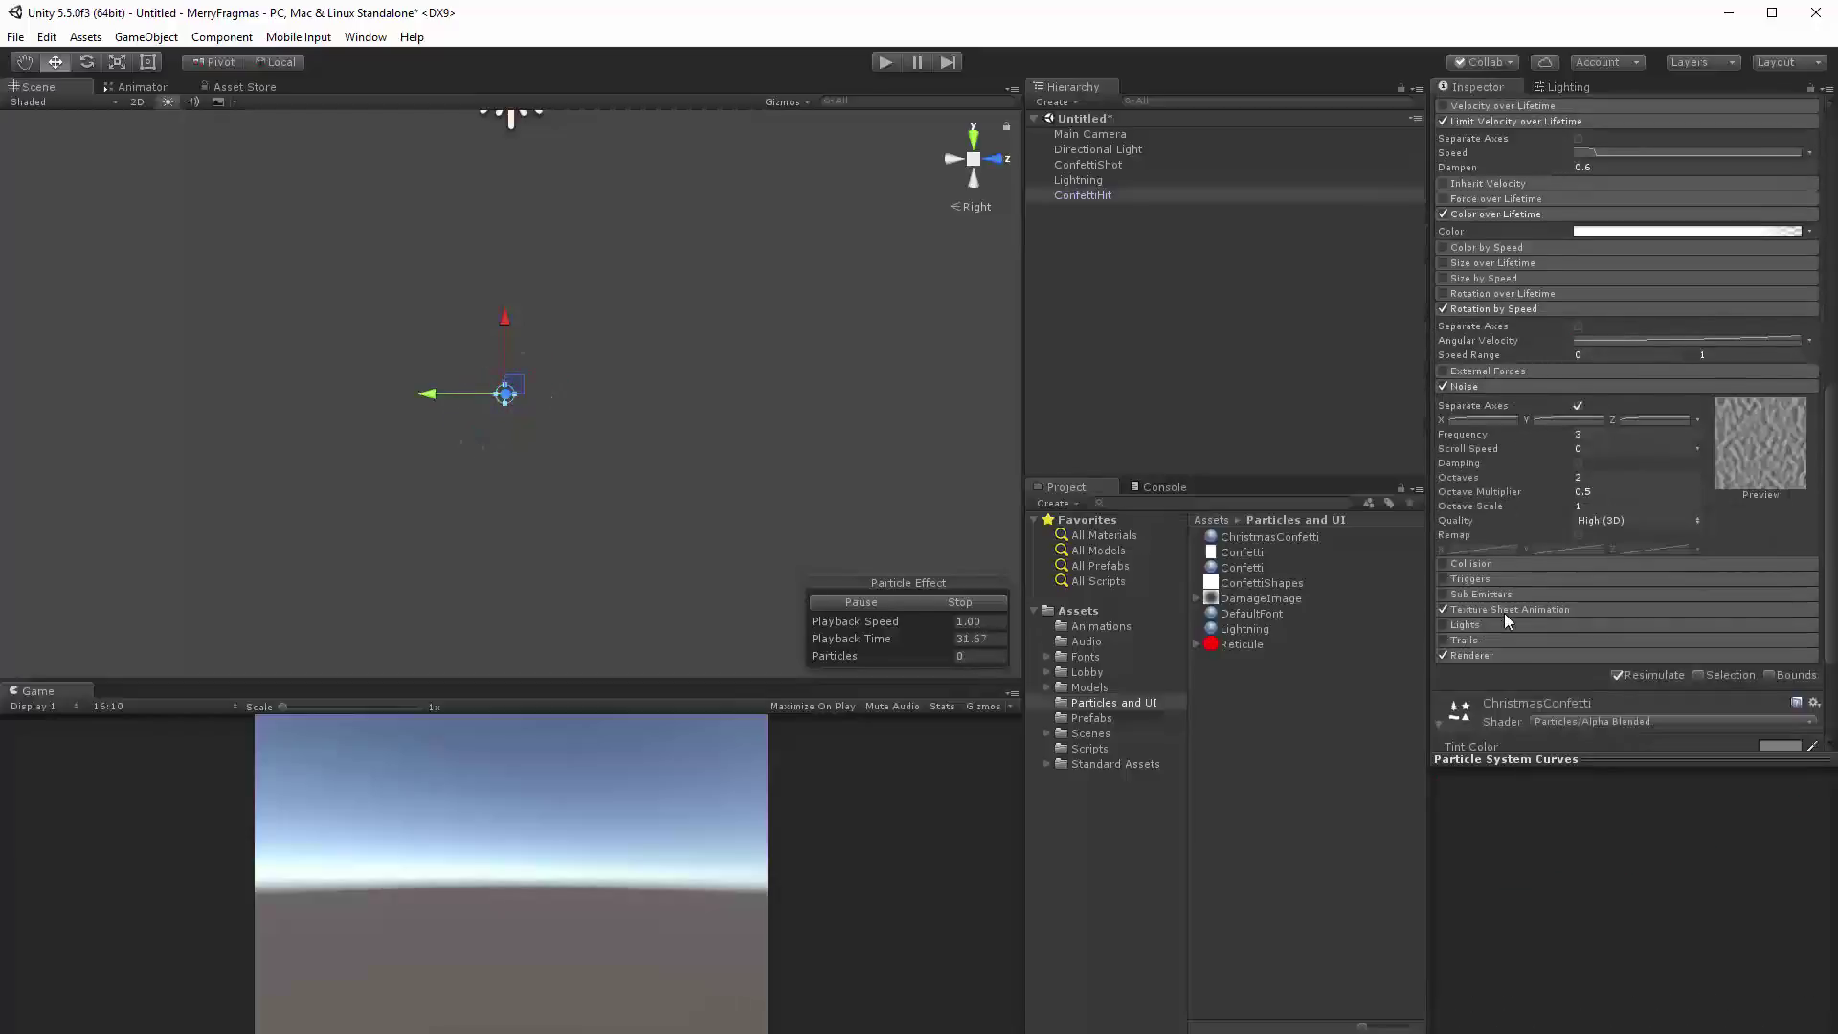
pyautogui.scroll(-2, 1484, 615)
pyautogui.scroll(-1, 1484, 613)
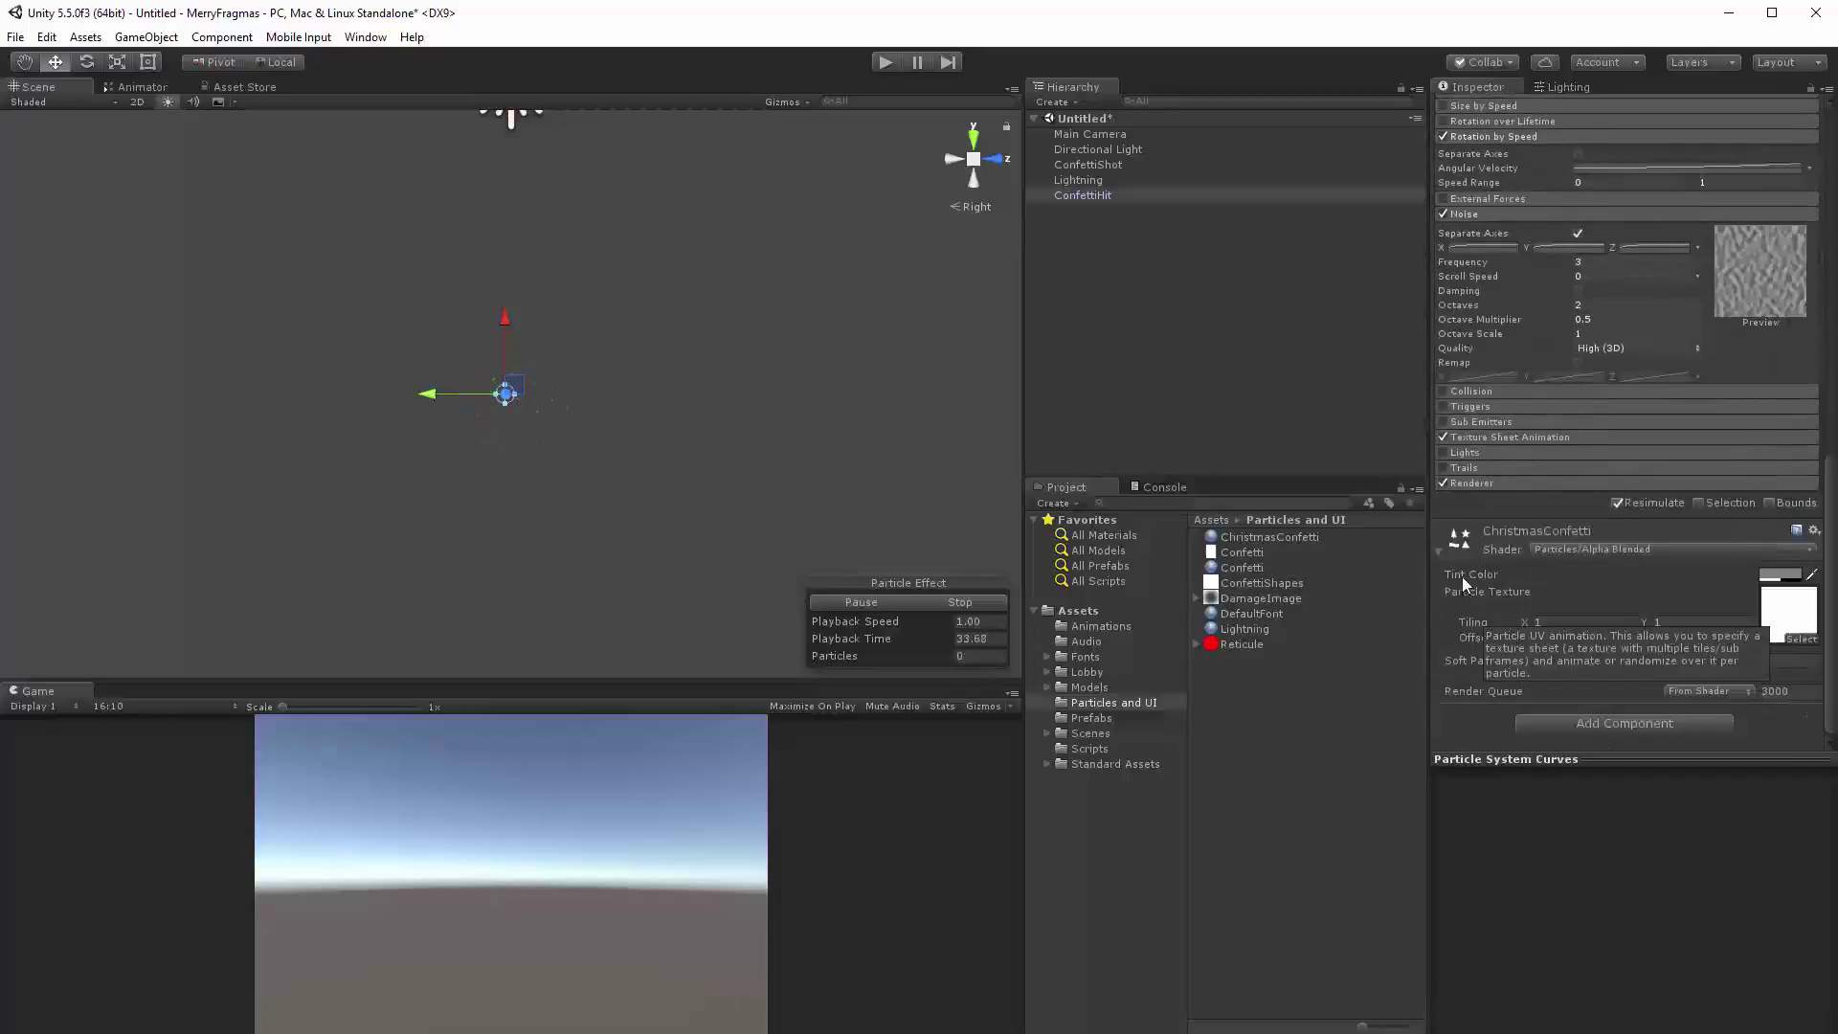
# Check ConfettiHit's Texture Sheet Animation module and examine its Renderer settings.
pyautogui.click(1470, 437)
pyautogui.click(1472, 438)
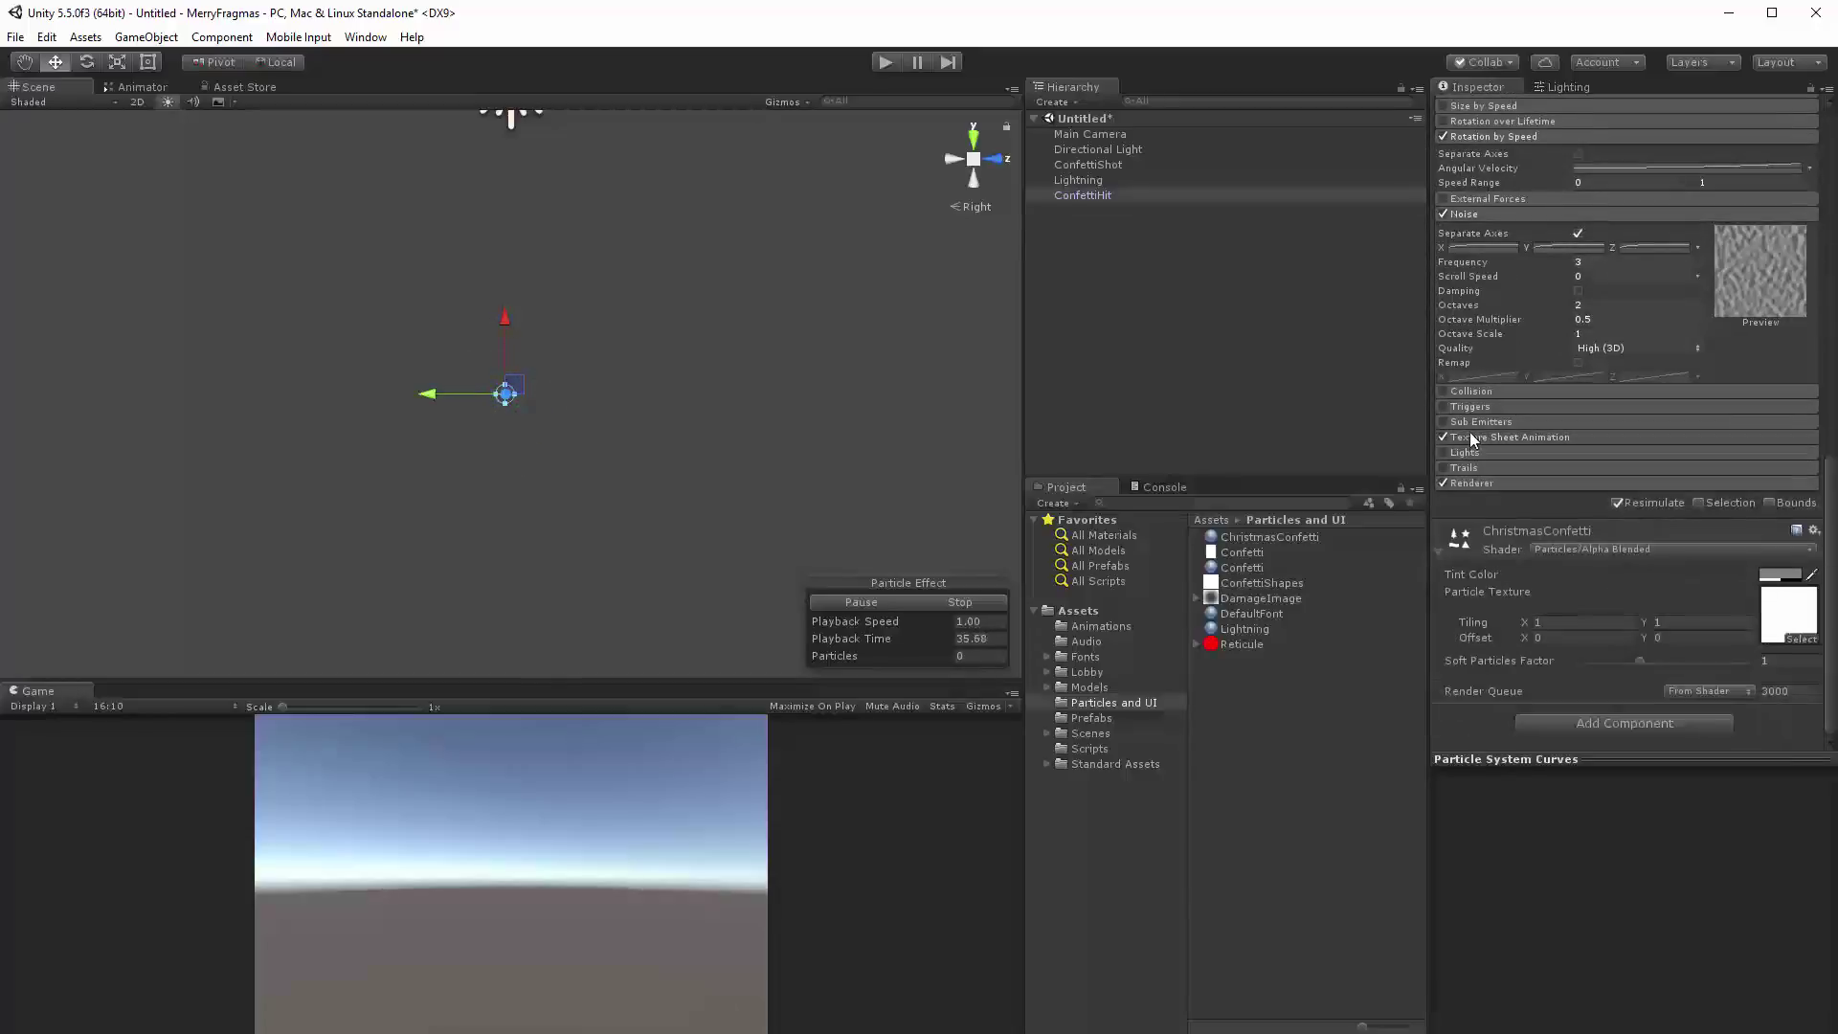
pyautogui.click(1474, 484)
pyautogui.scroll(-2, 1778, 417)
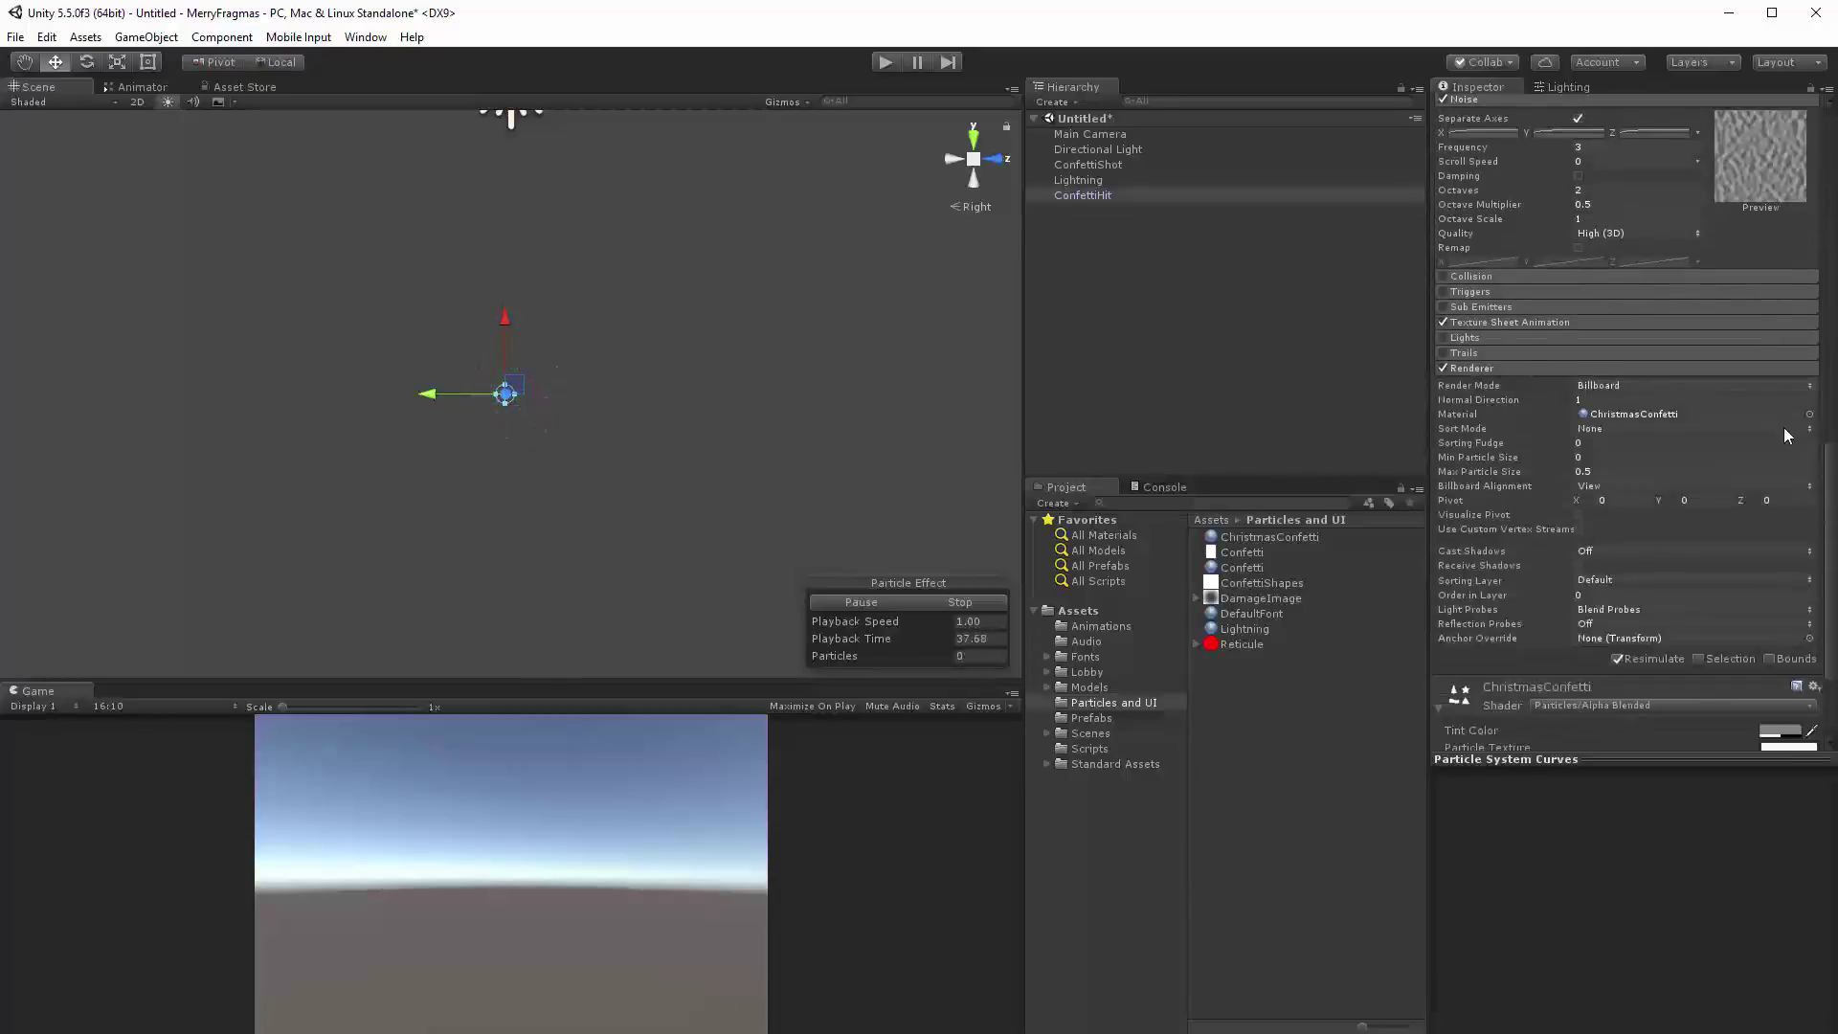
pyautogui.scroll(3, 1512, 613)
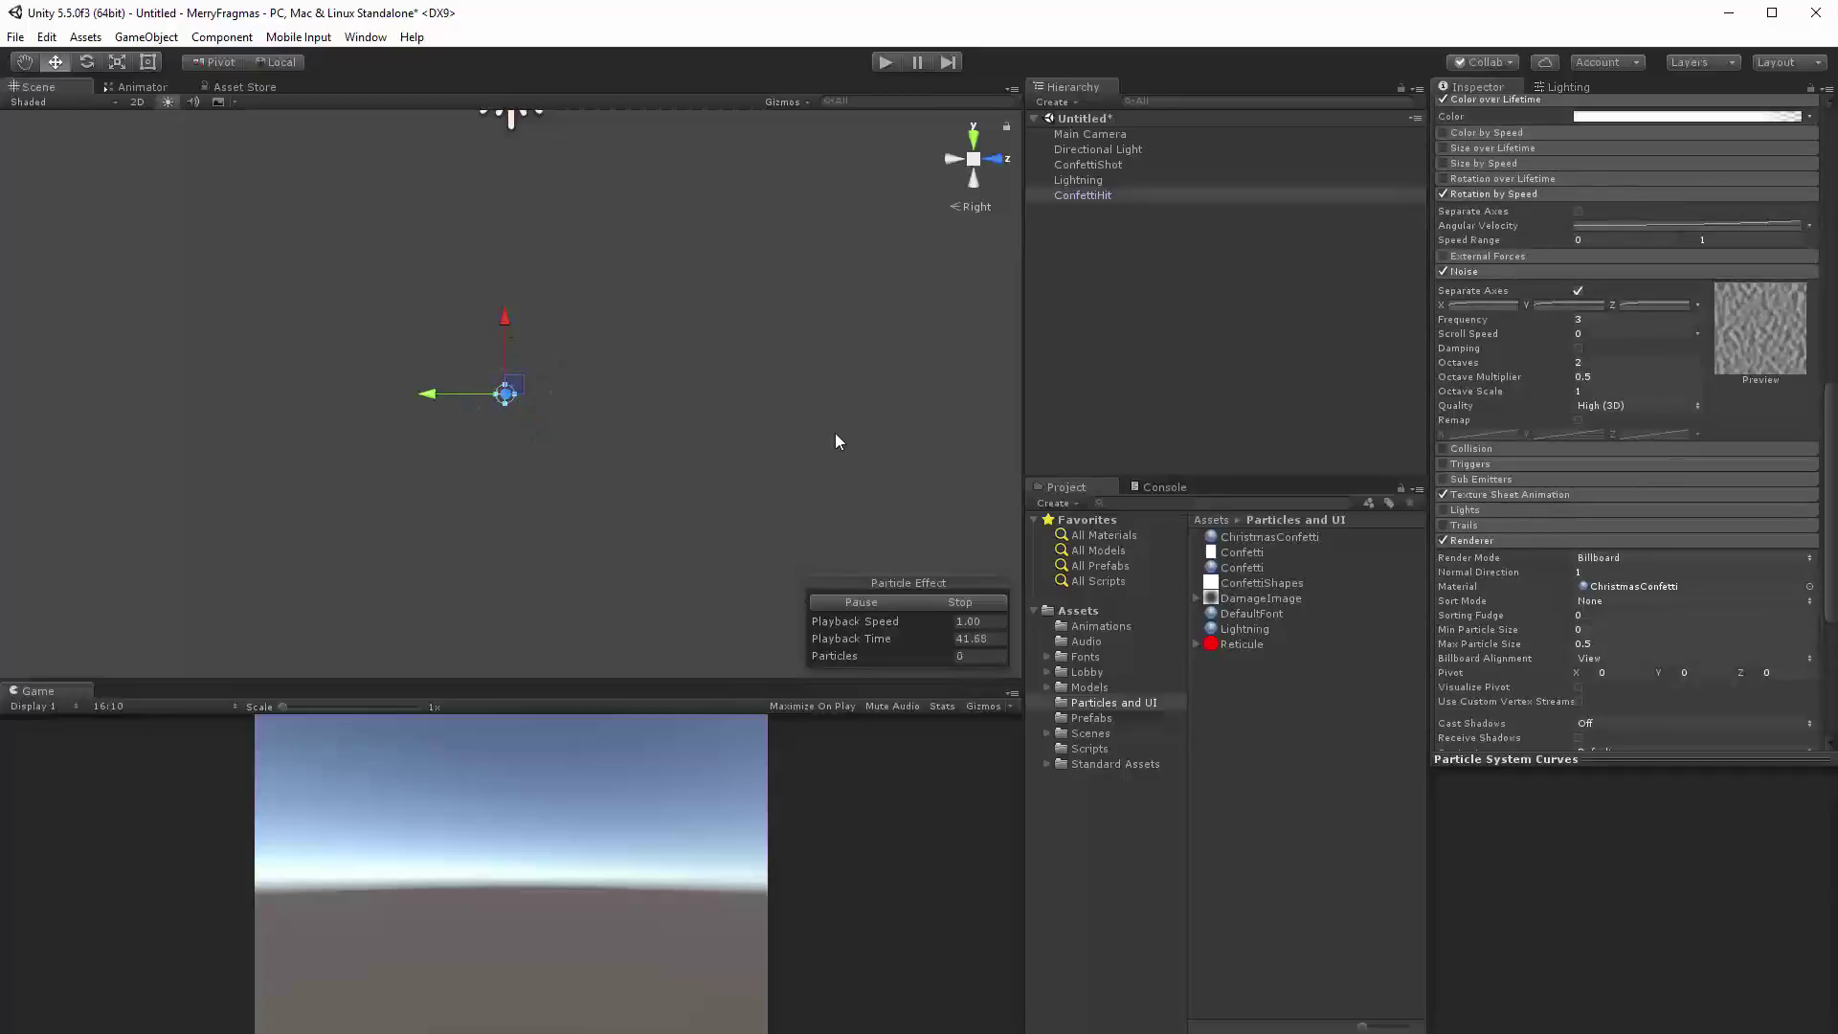
# Select the Lightning object and examine its main Particle System settings, including the Simulation Speed.
pyautogui.click(941, 603)
pyautogui.click(1074, 179)
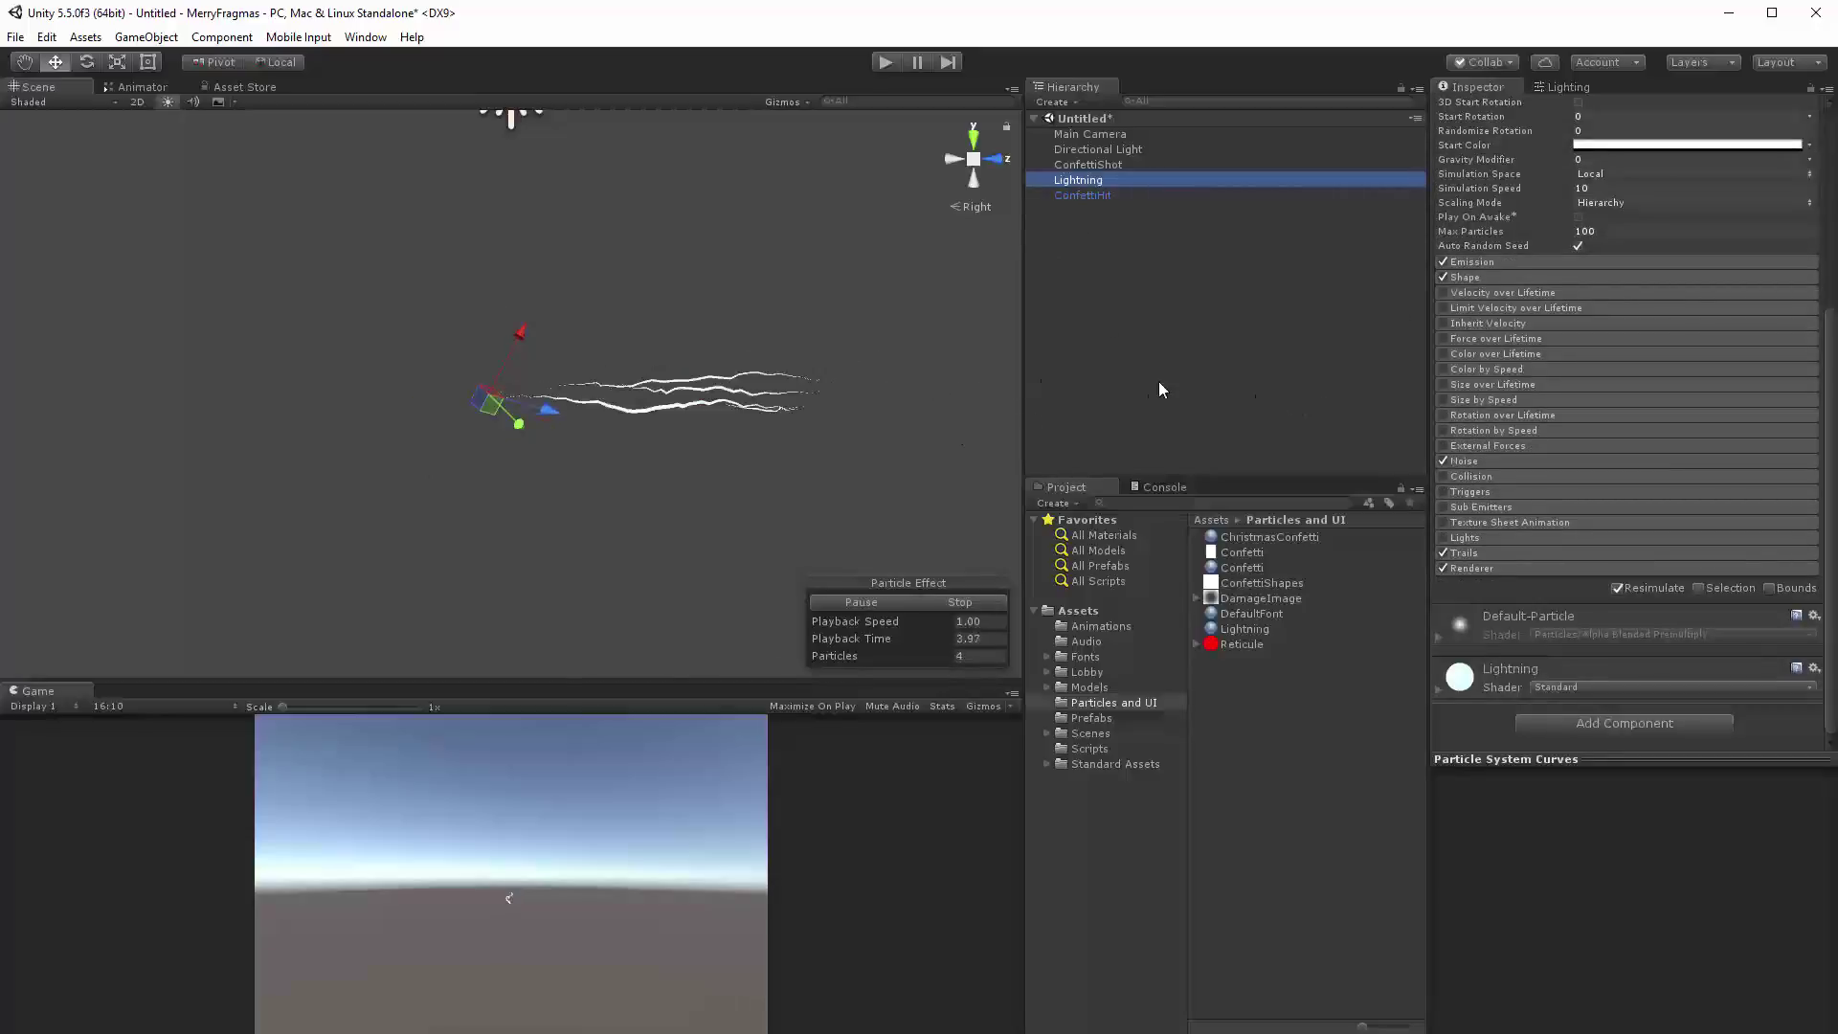
pyautogui.scroll(5, 1559, 394)
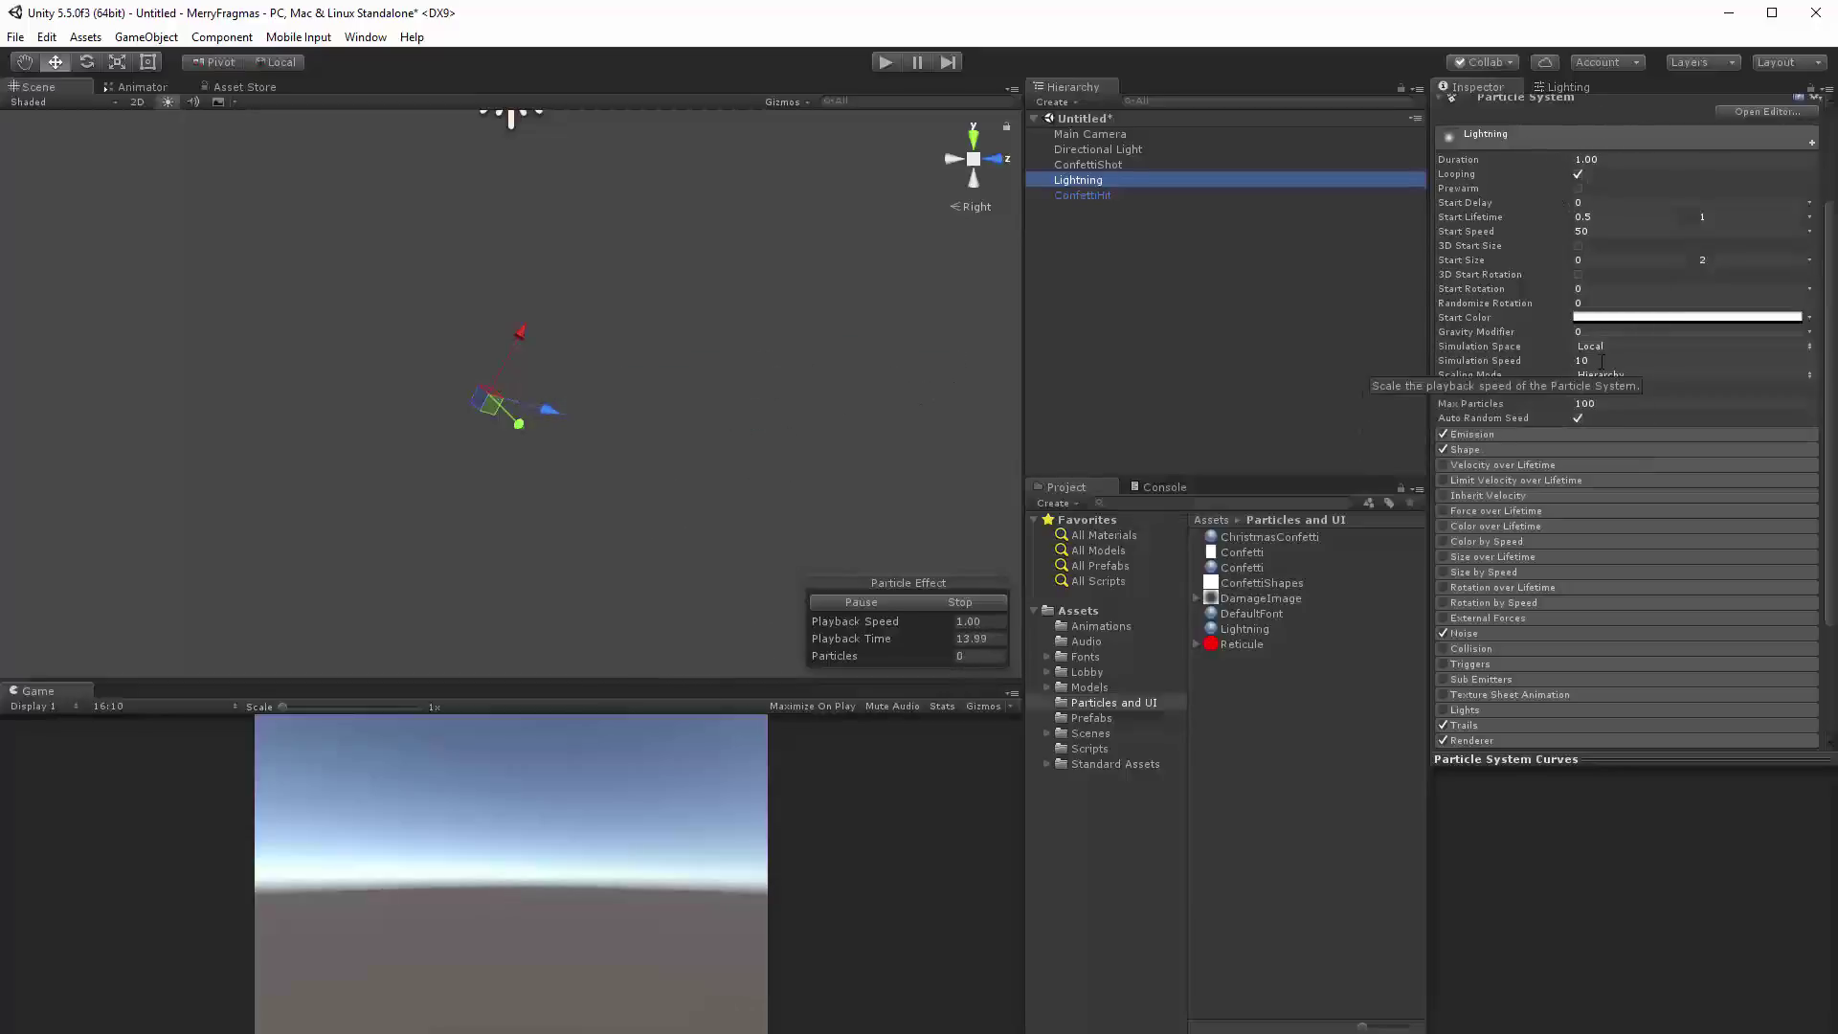
pyautogui.click(1490, 364)
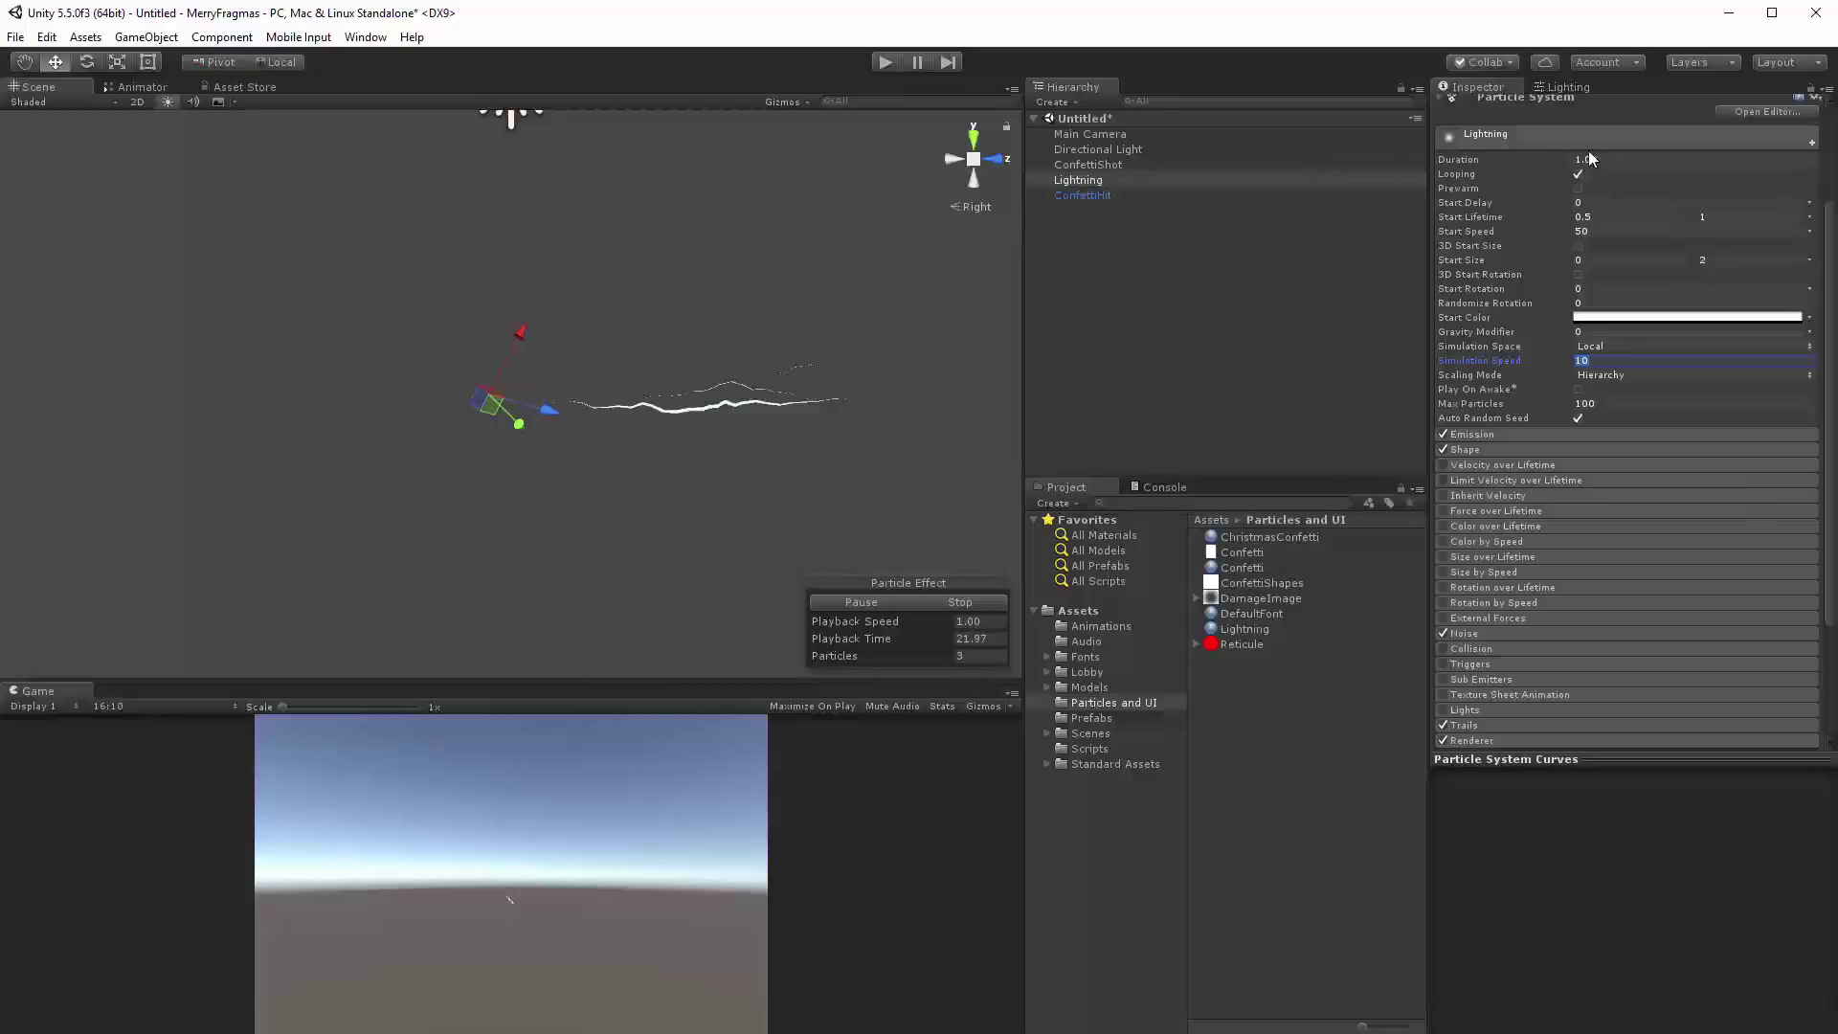
# Examine Lightning's Emission bursts, collapse its main module, and expand its Shape settings.
pyautogui.click(1520, 433)
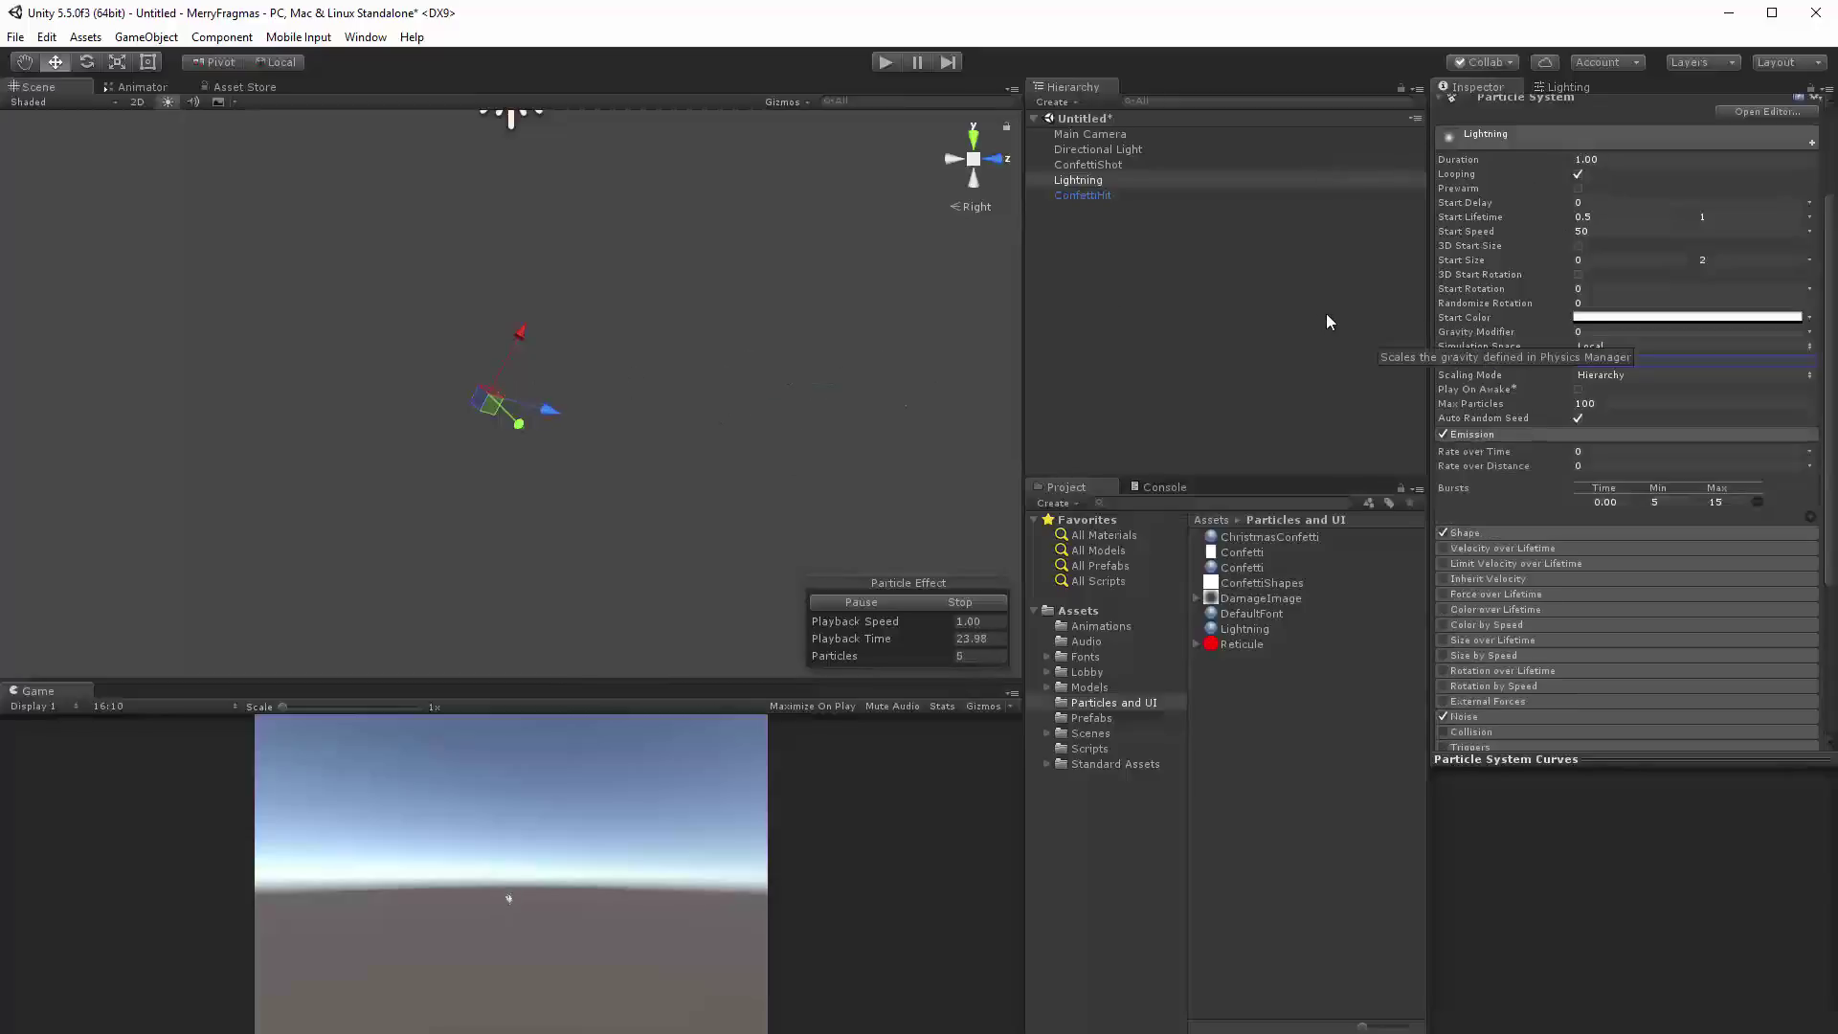
pyautogui.click(1539, 130)
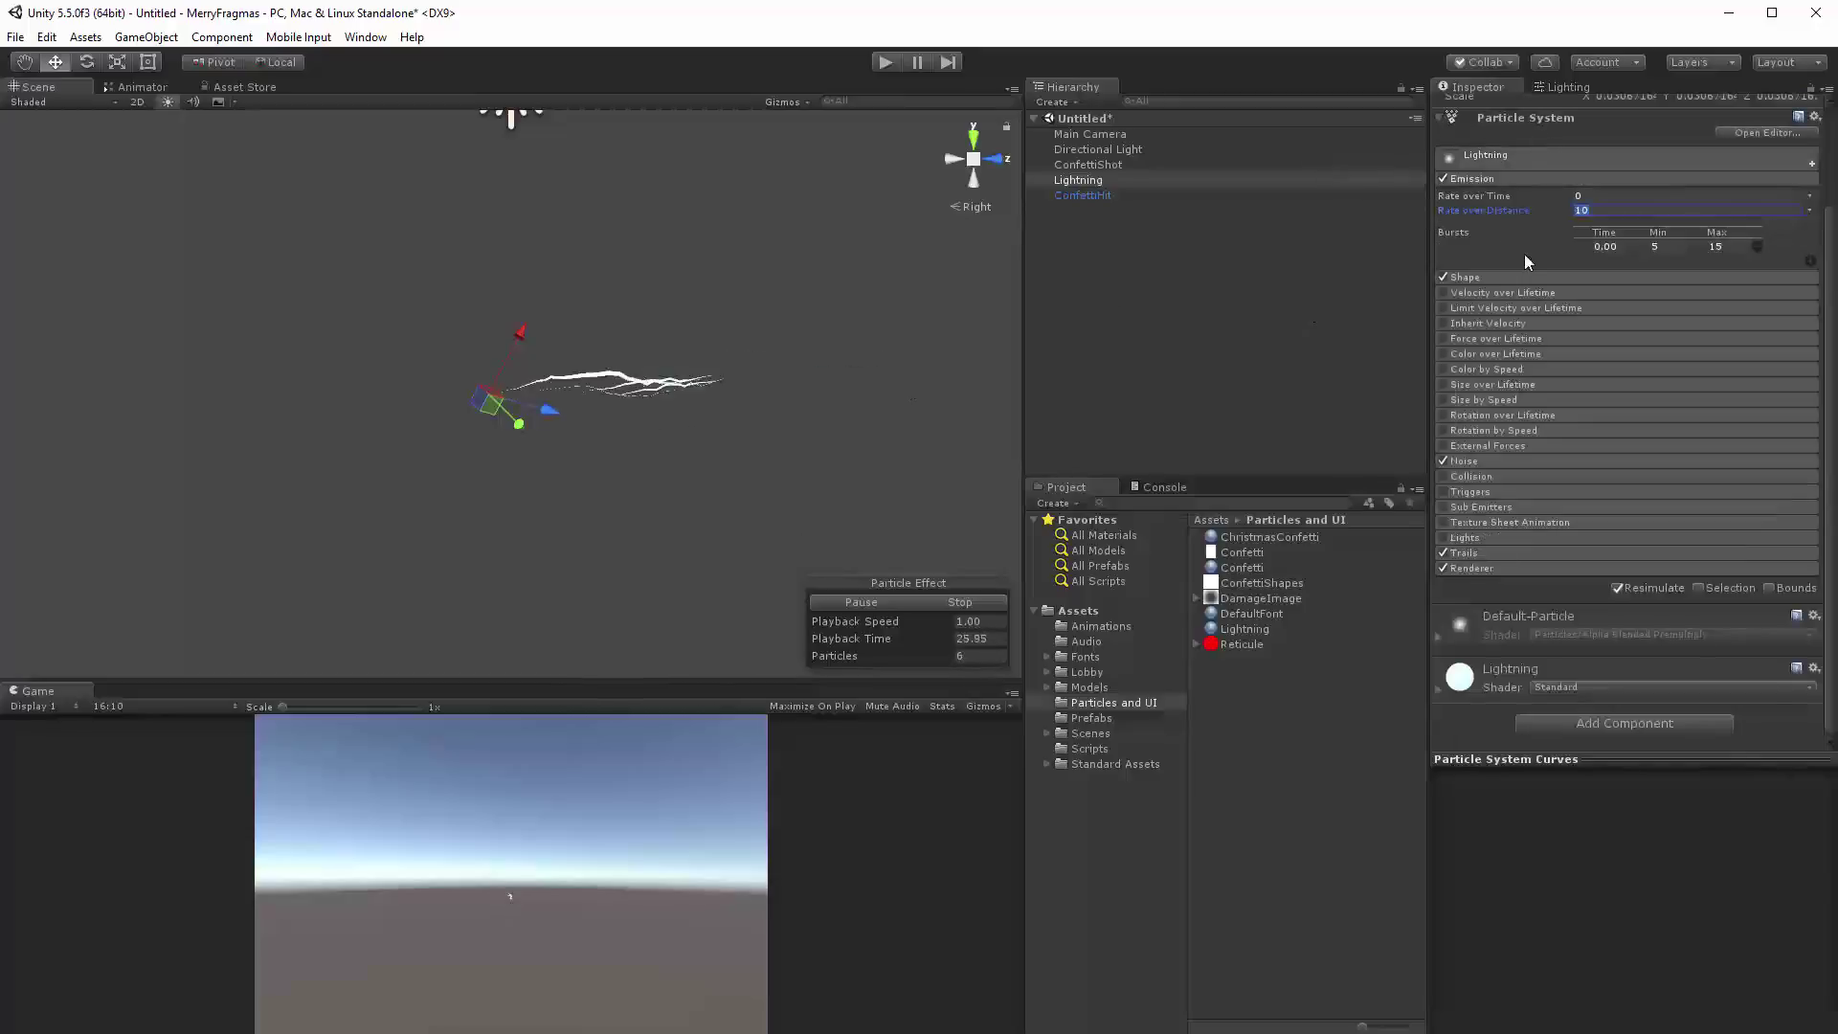
pyautogui.click(1503, 277)
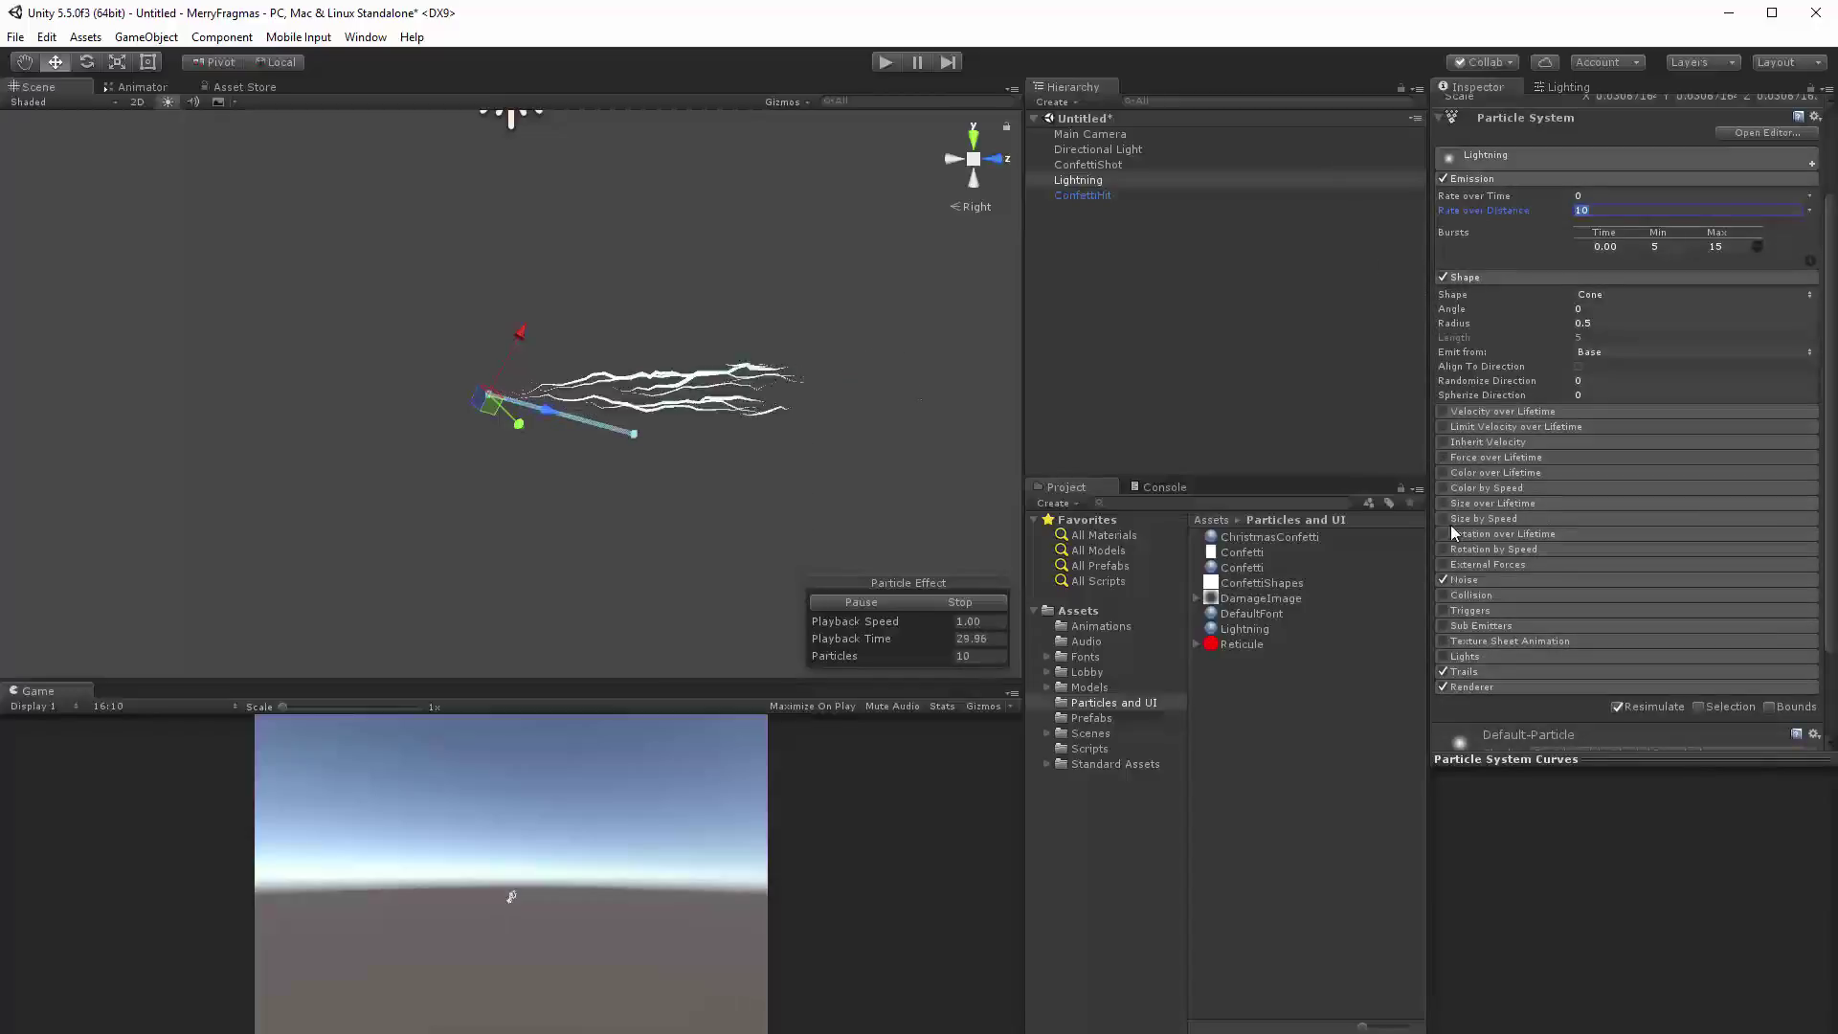
# Examine Lightning's Noise settings and Remap Curve, and collapse the Noise module.
pyautogui.click(1473, 582)
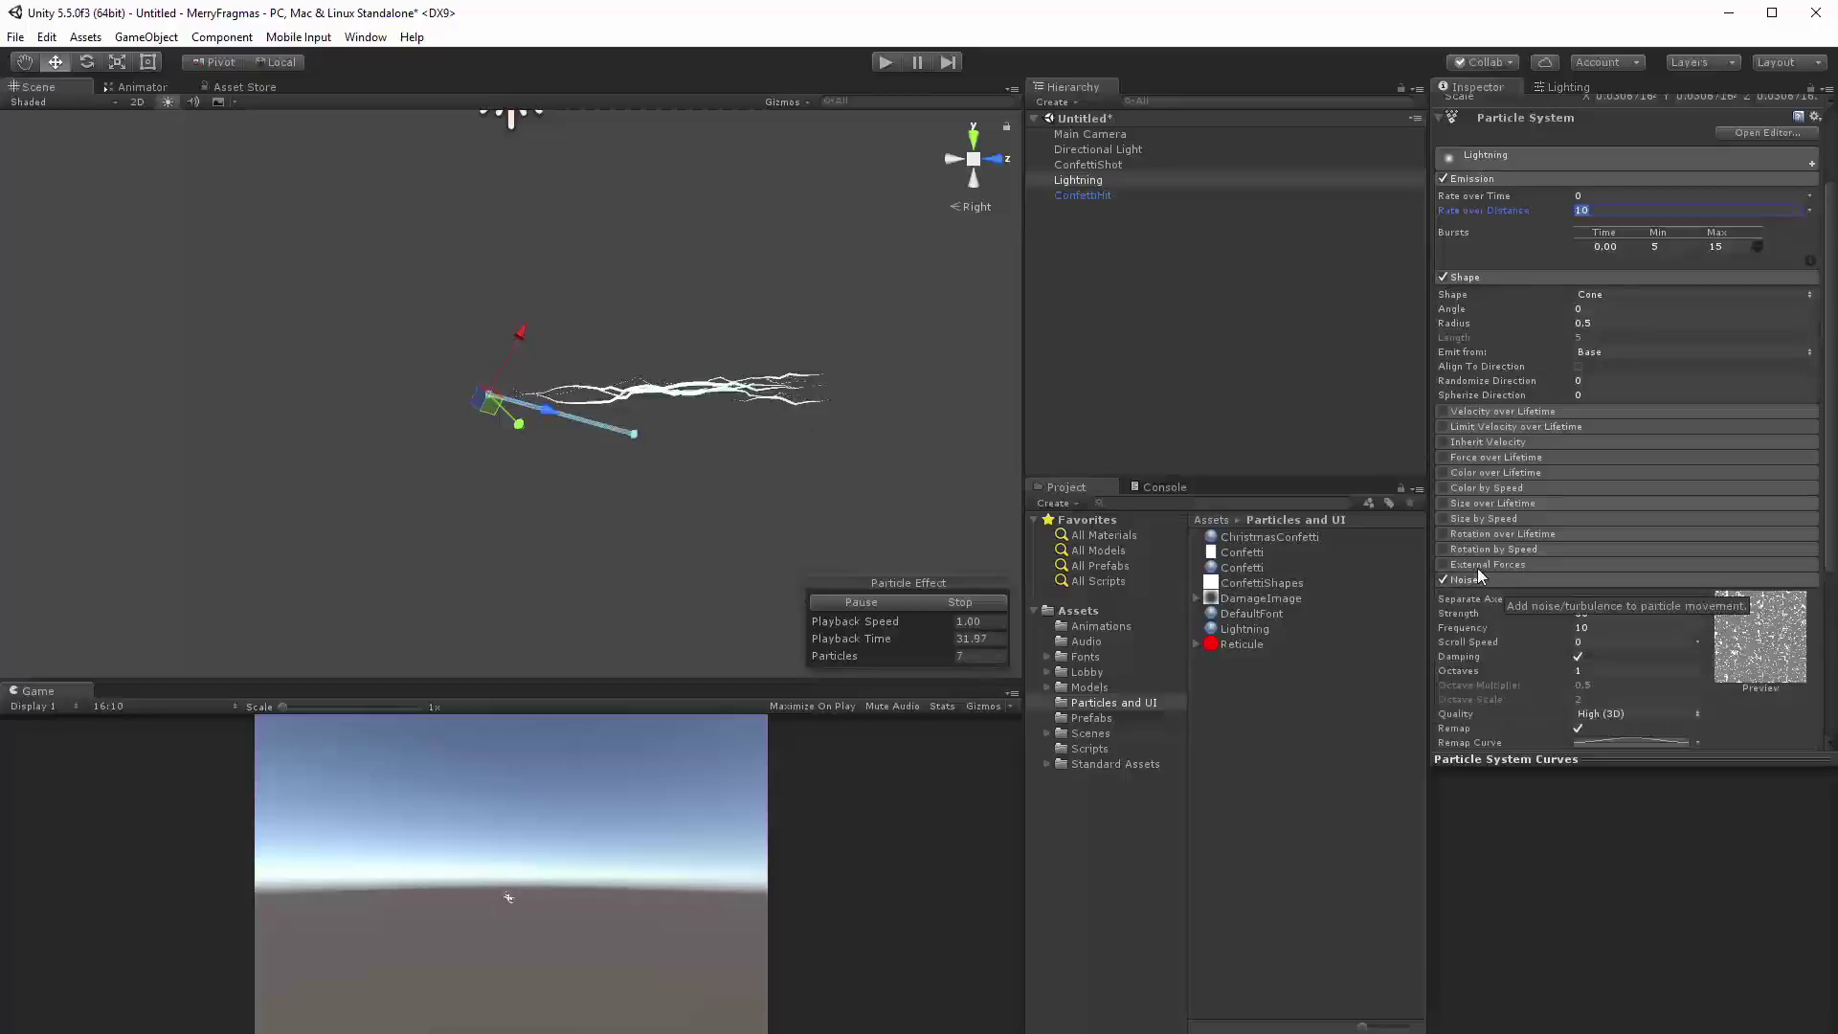
pyautogui.scroll(-3, 1484, 526)
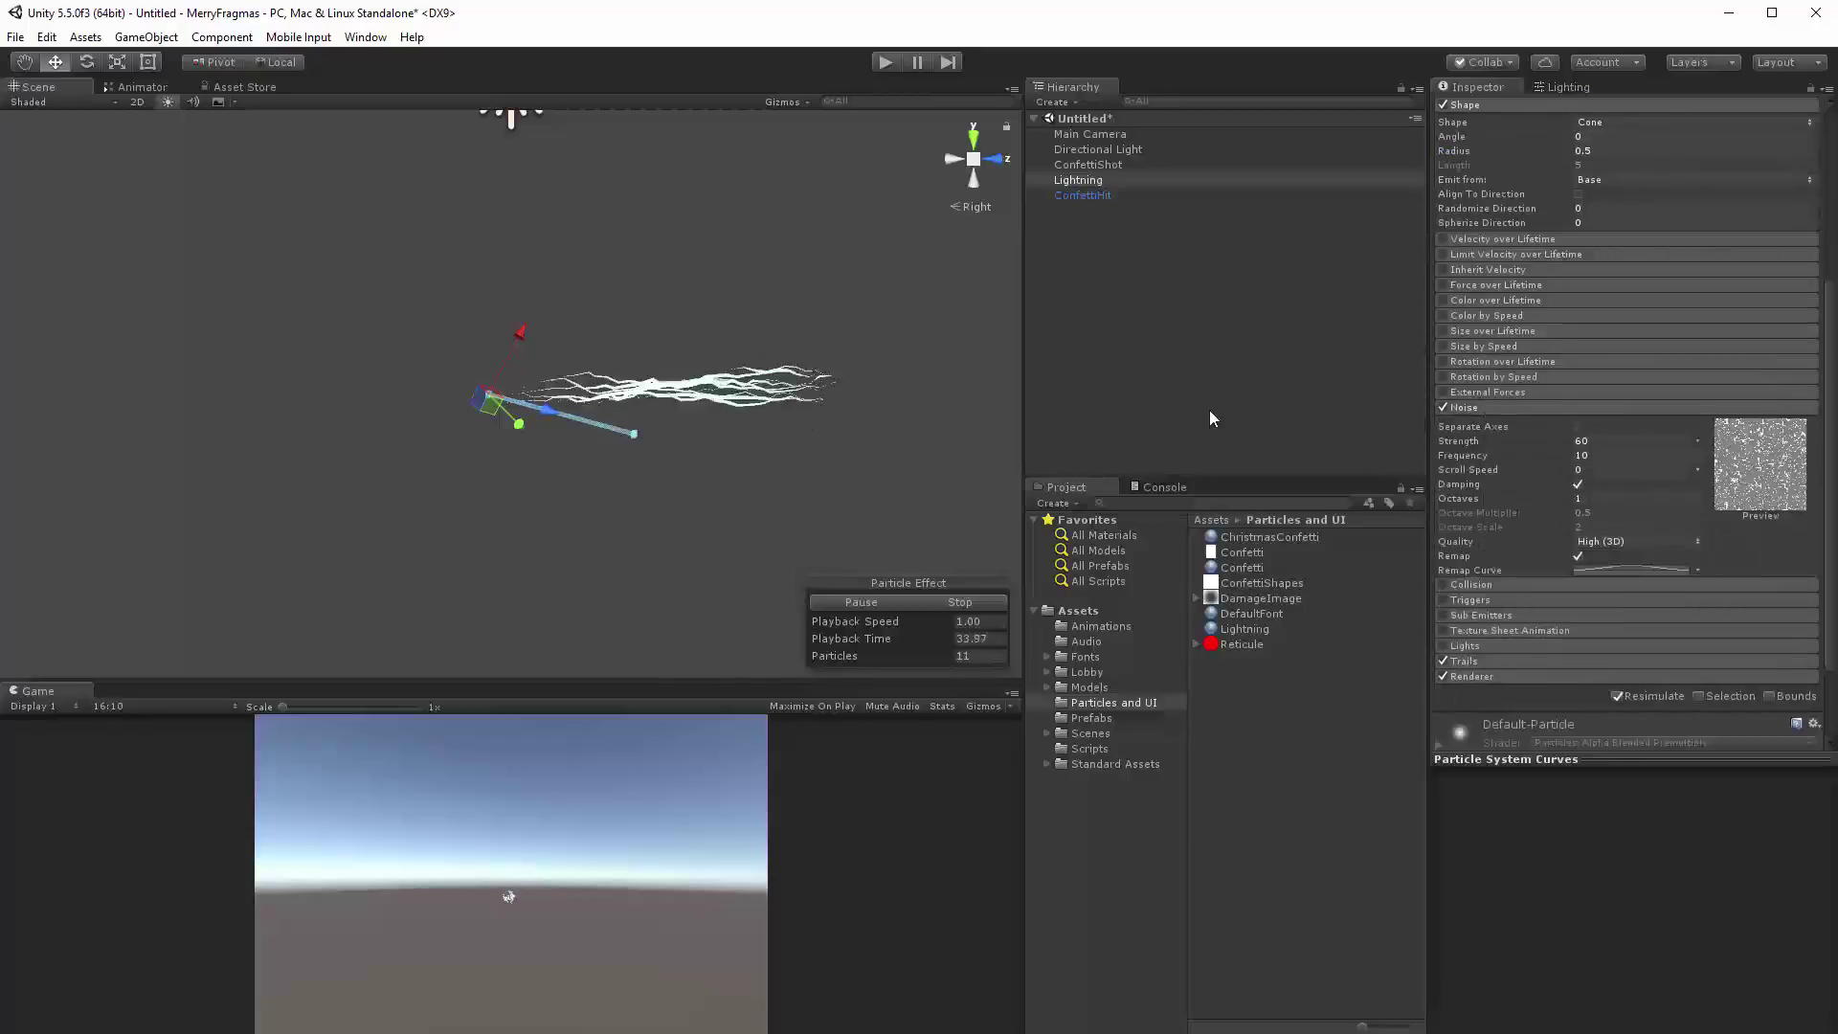
pyautogui.click(1600, 568)
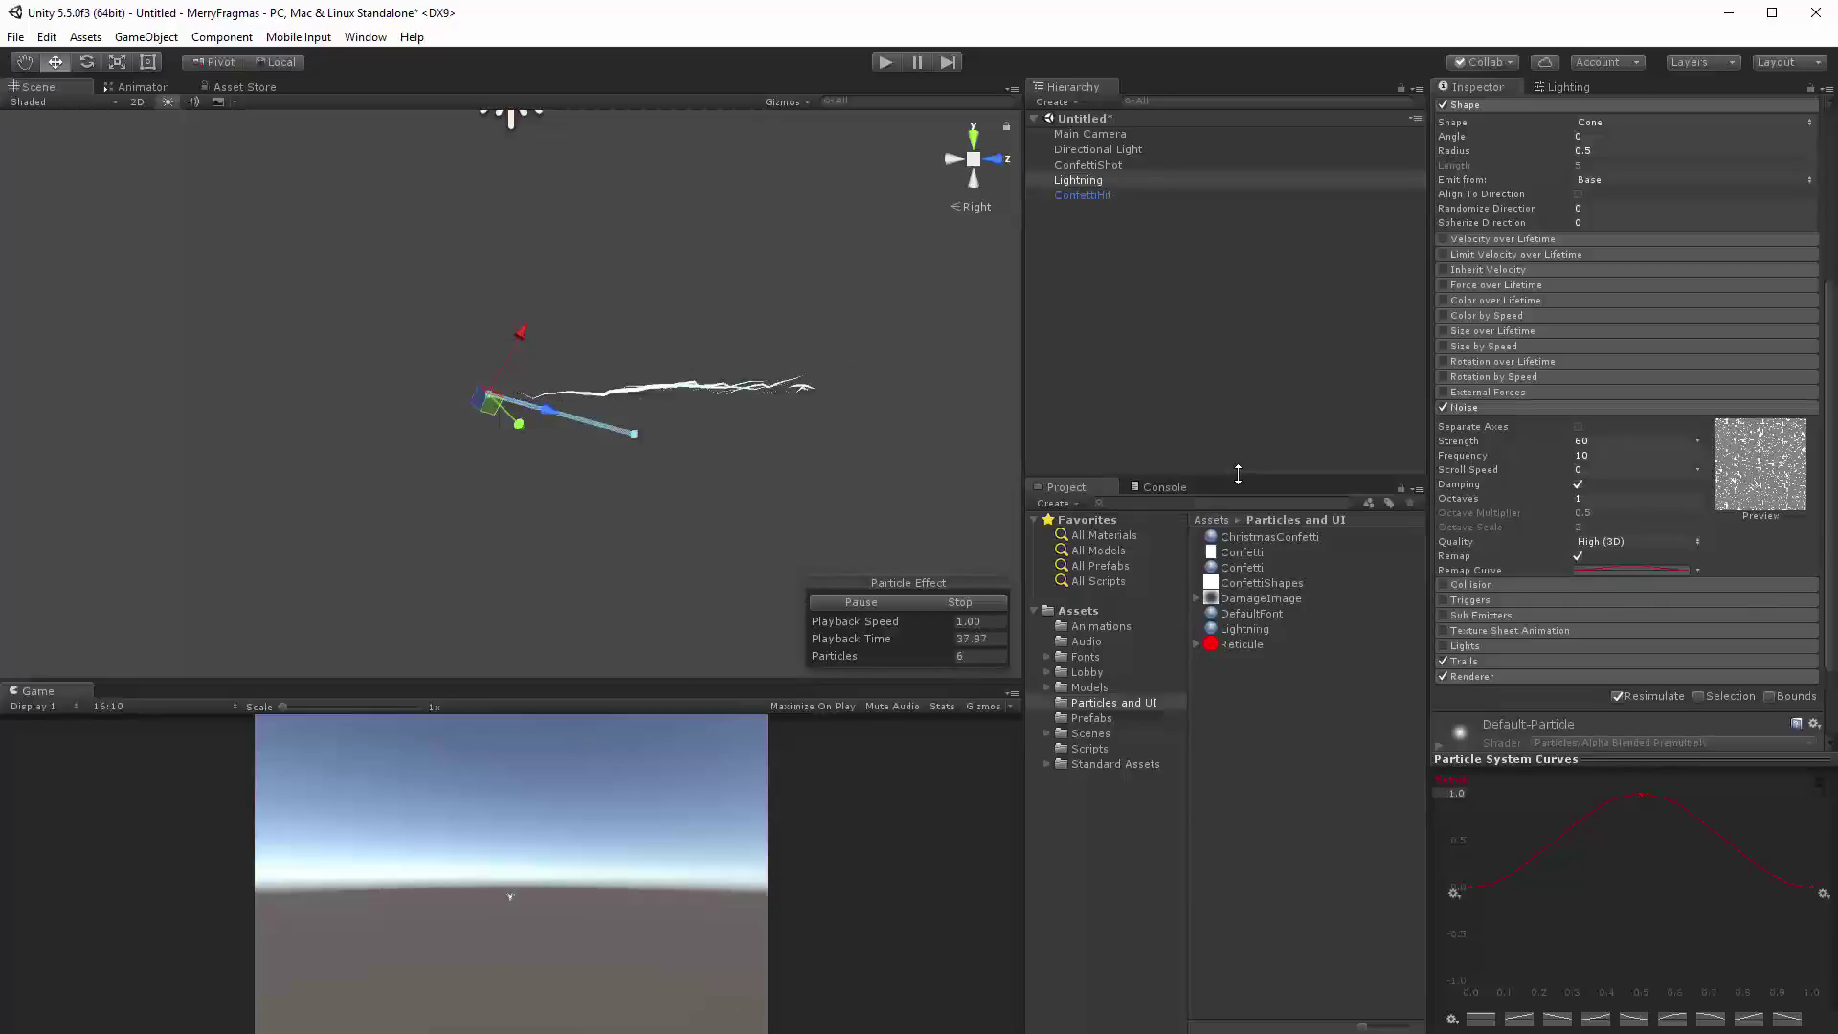
pyautogui.click(1618, 565)
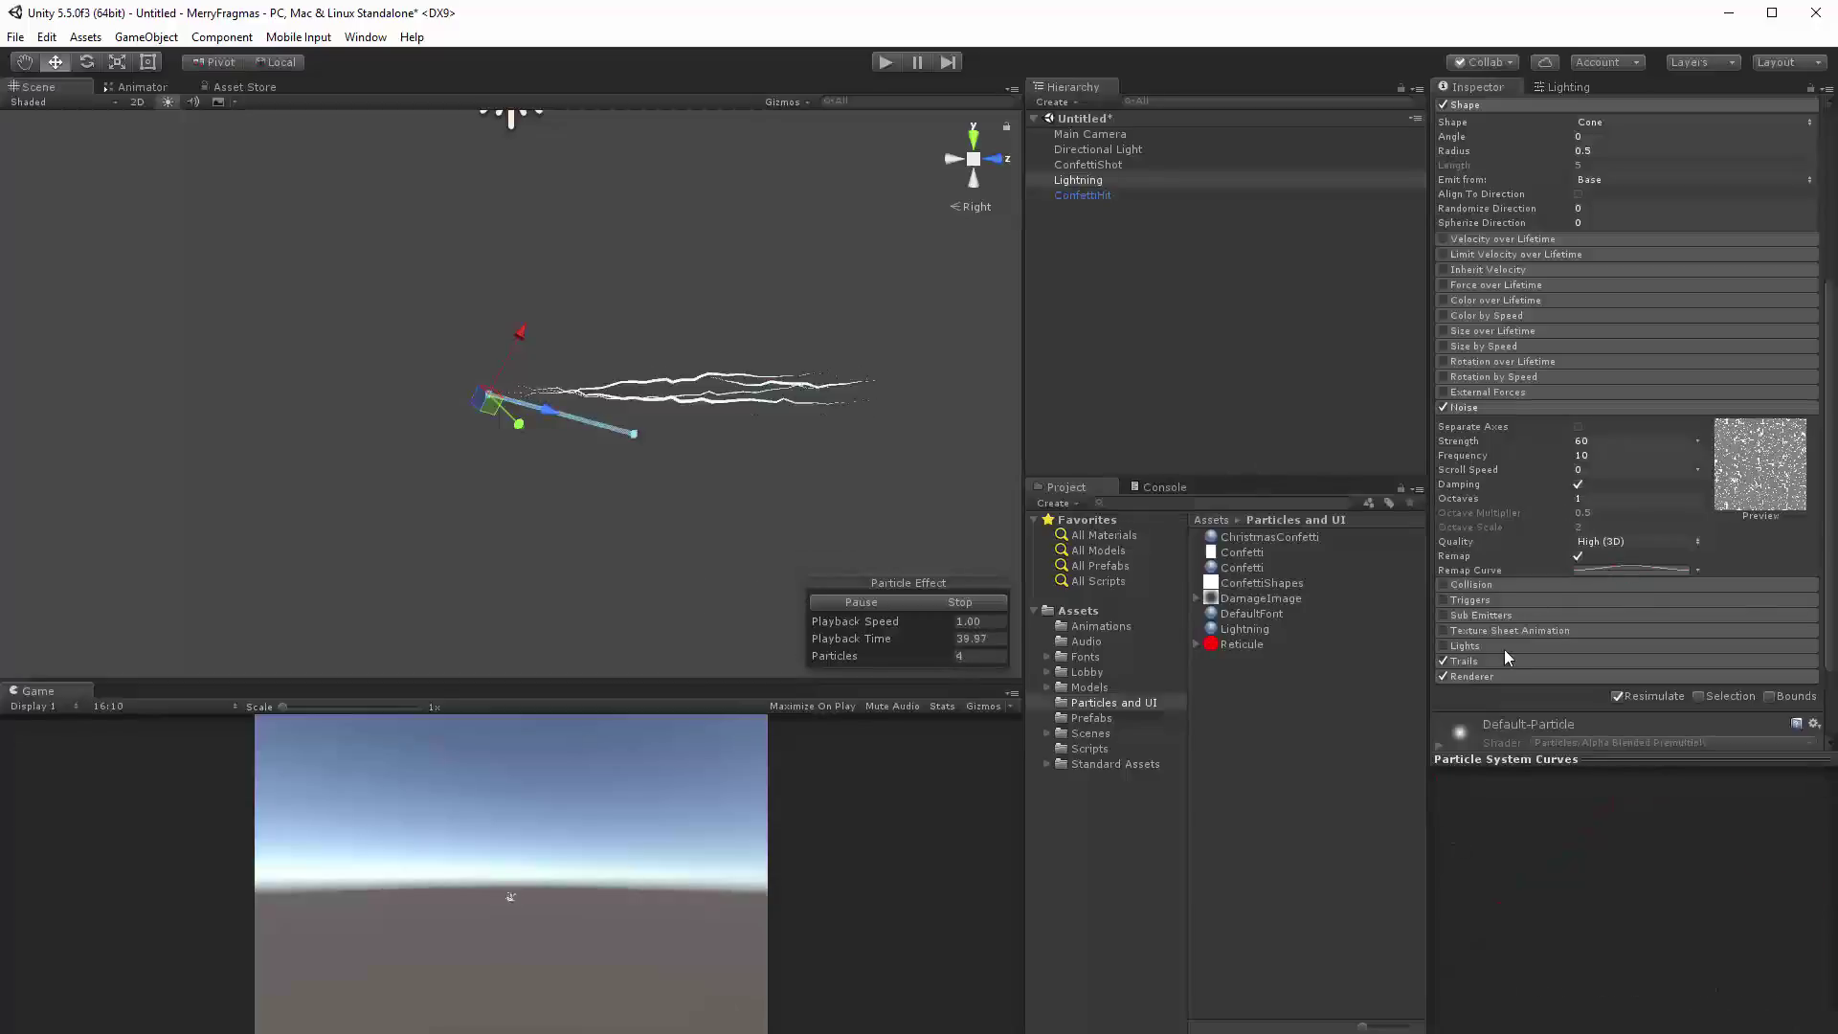
pyautogui.click(1499, 406)
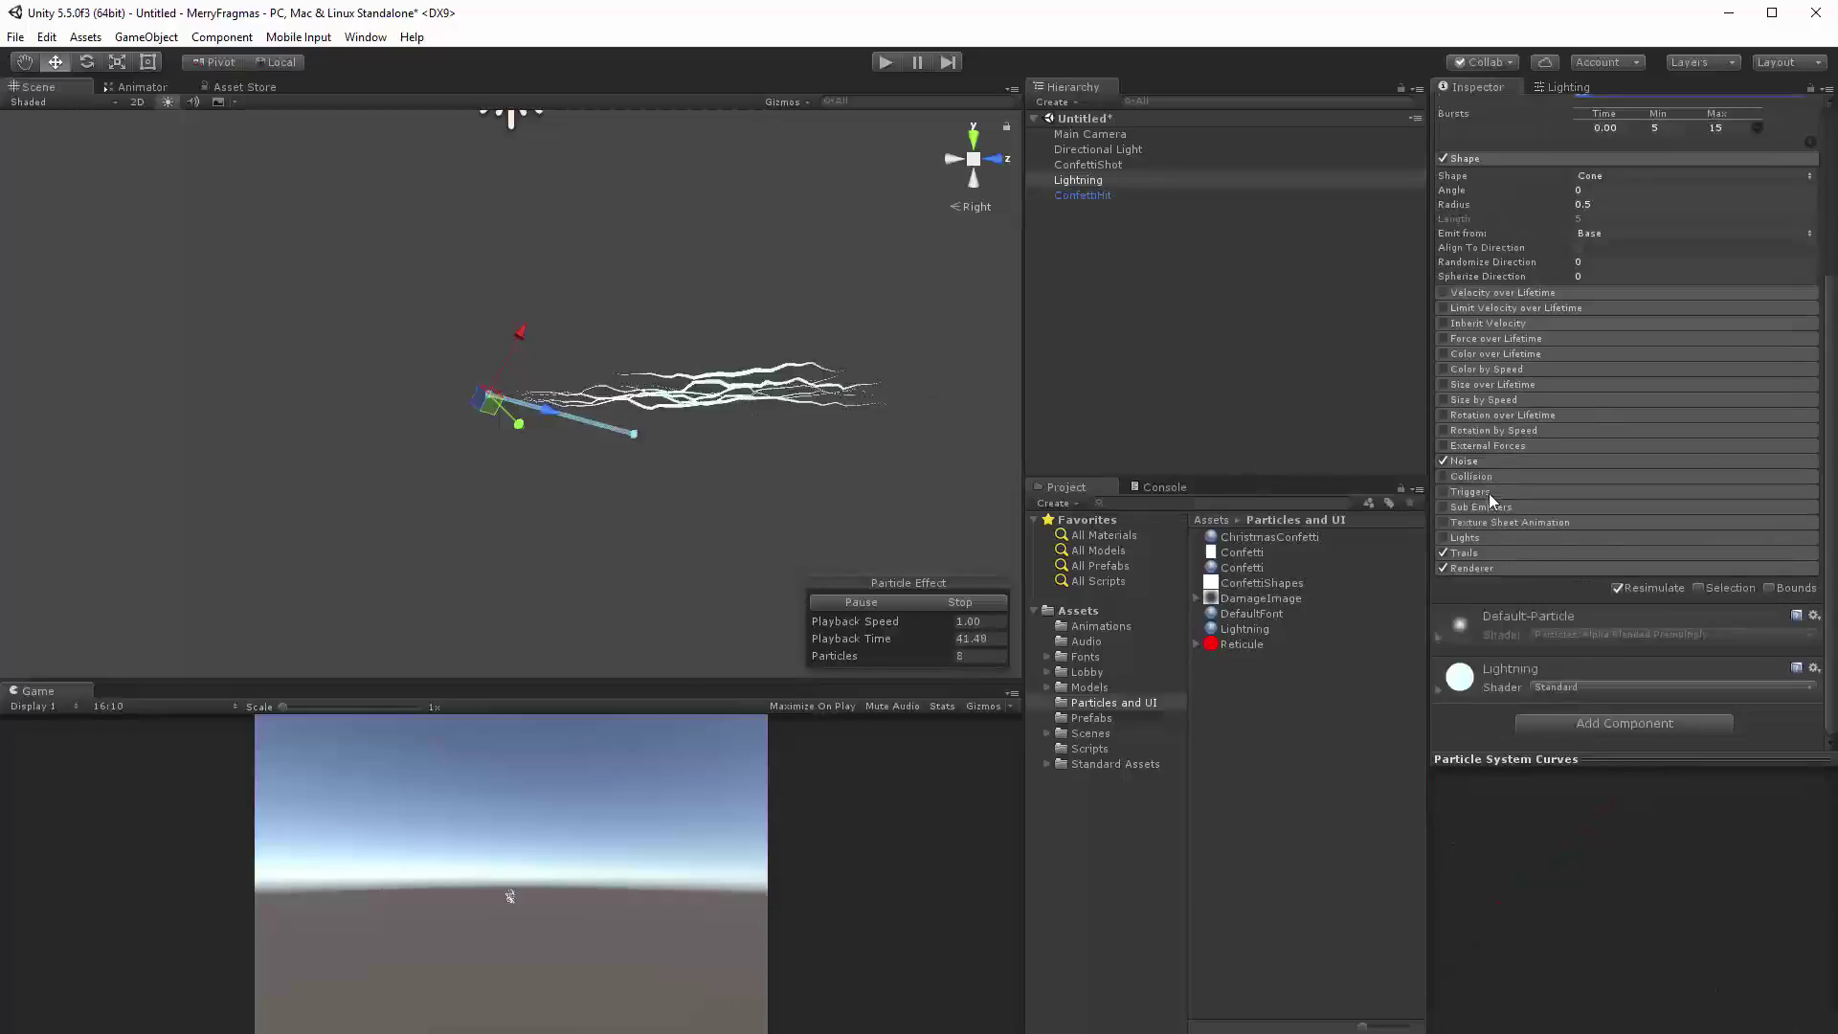
# Expand Lightning's Trails module and examine its settings and the Width over Trail curve.
pyautogui.click(1479, 547)
pyautogui.scroll(-3, 1519, 589)
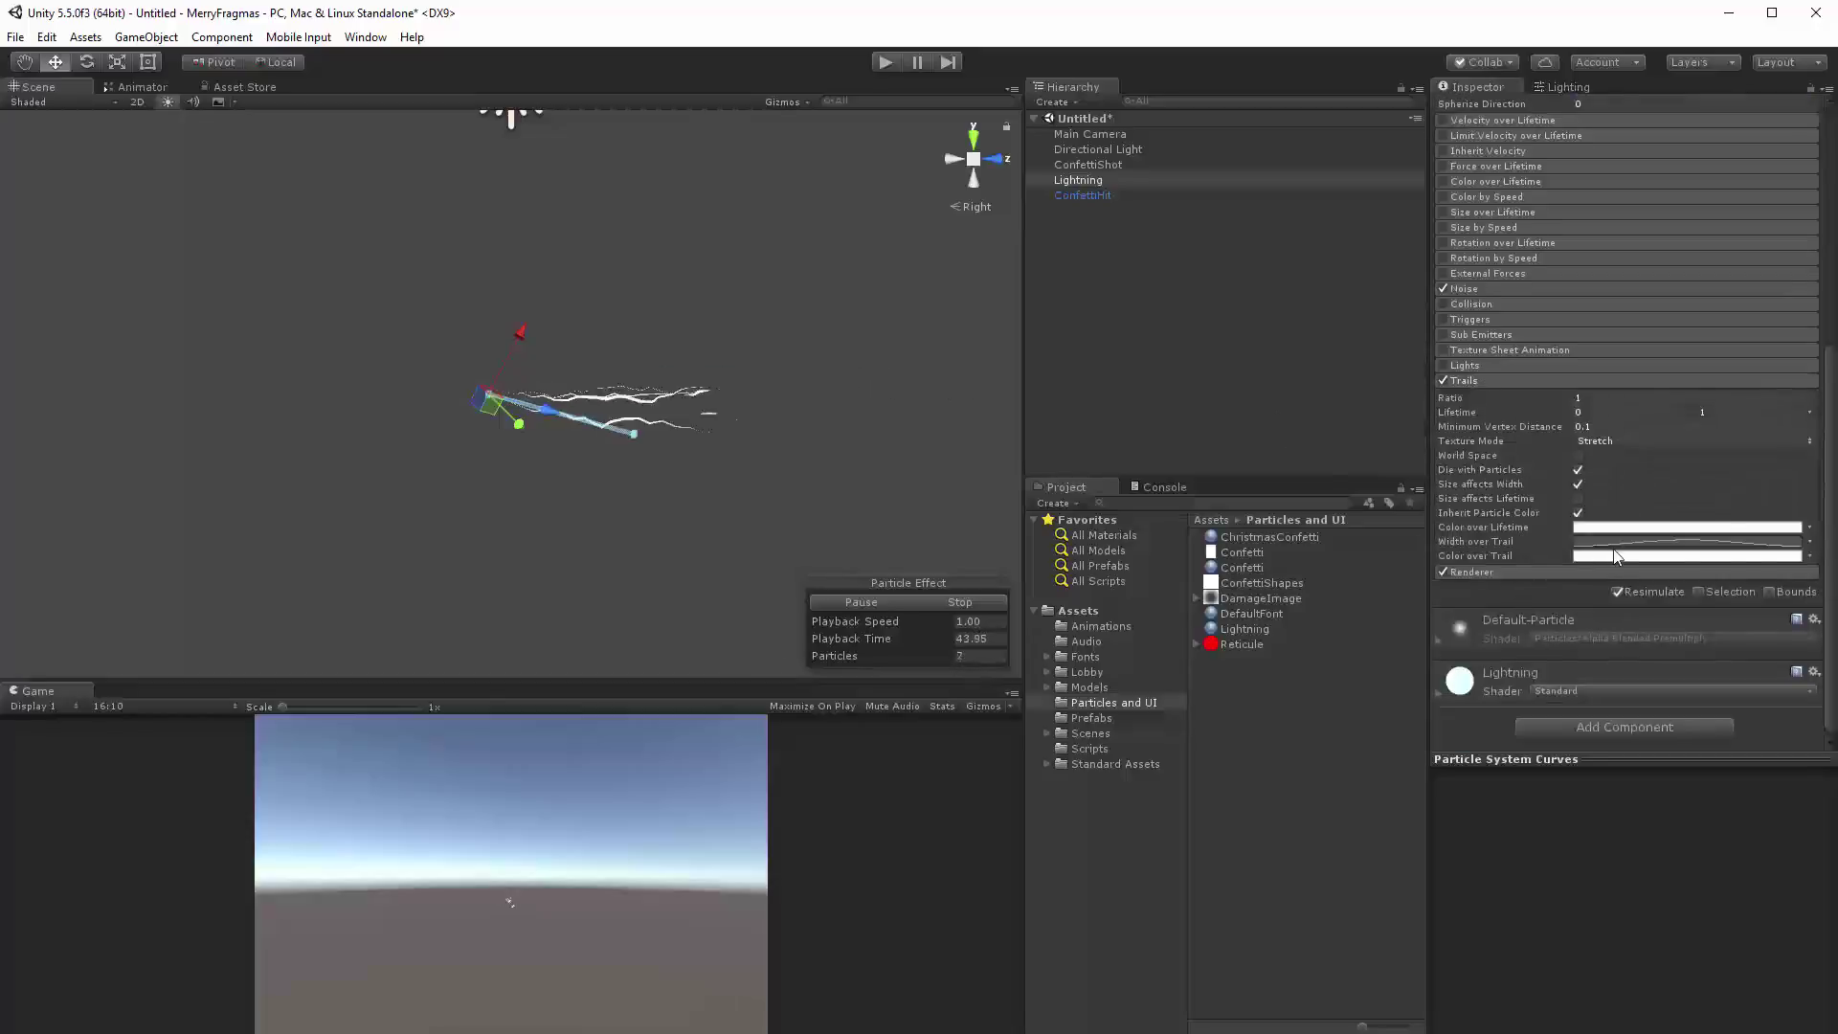
pyautogui.click(1627, 541)
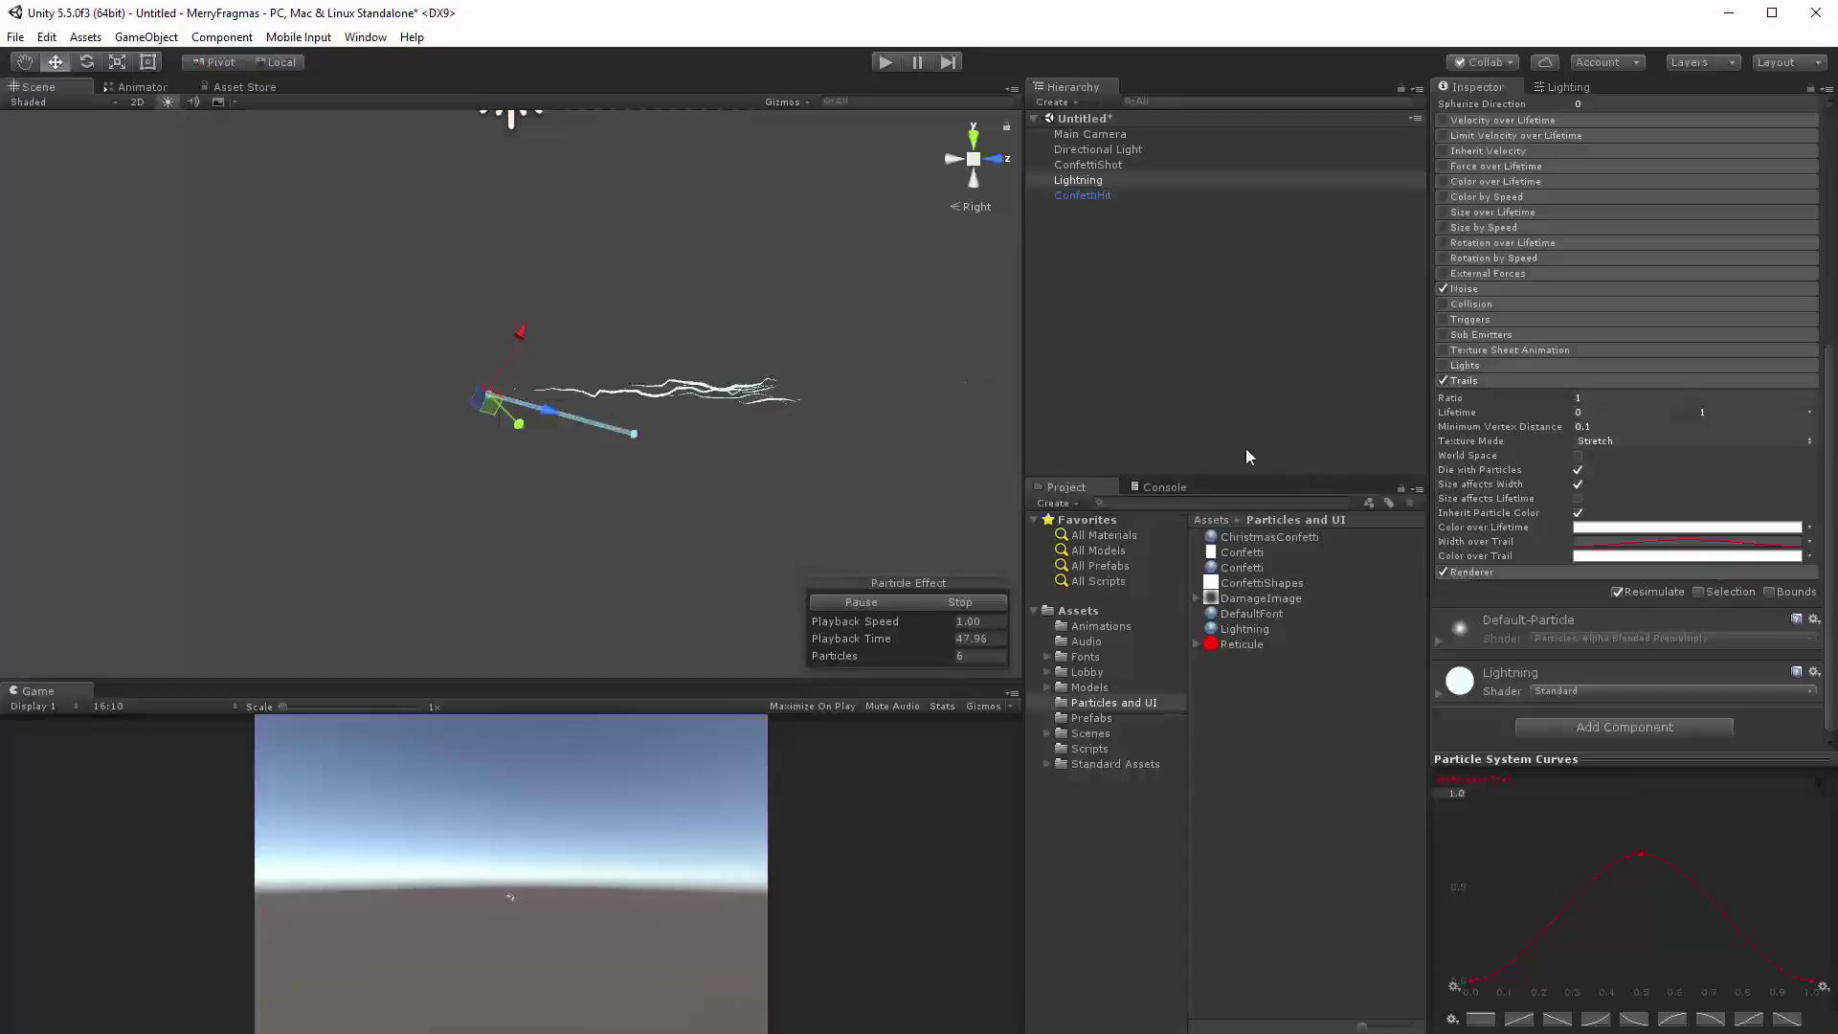
# Check the alpha of Lightning's Start Color without changing it, and collapse the main Particle System module.
pyautogui.scroll(10, 1524, 461)
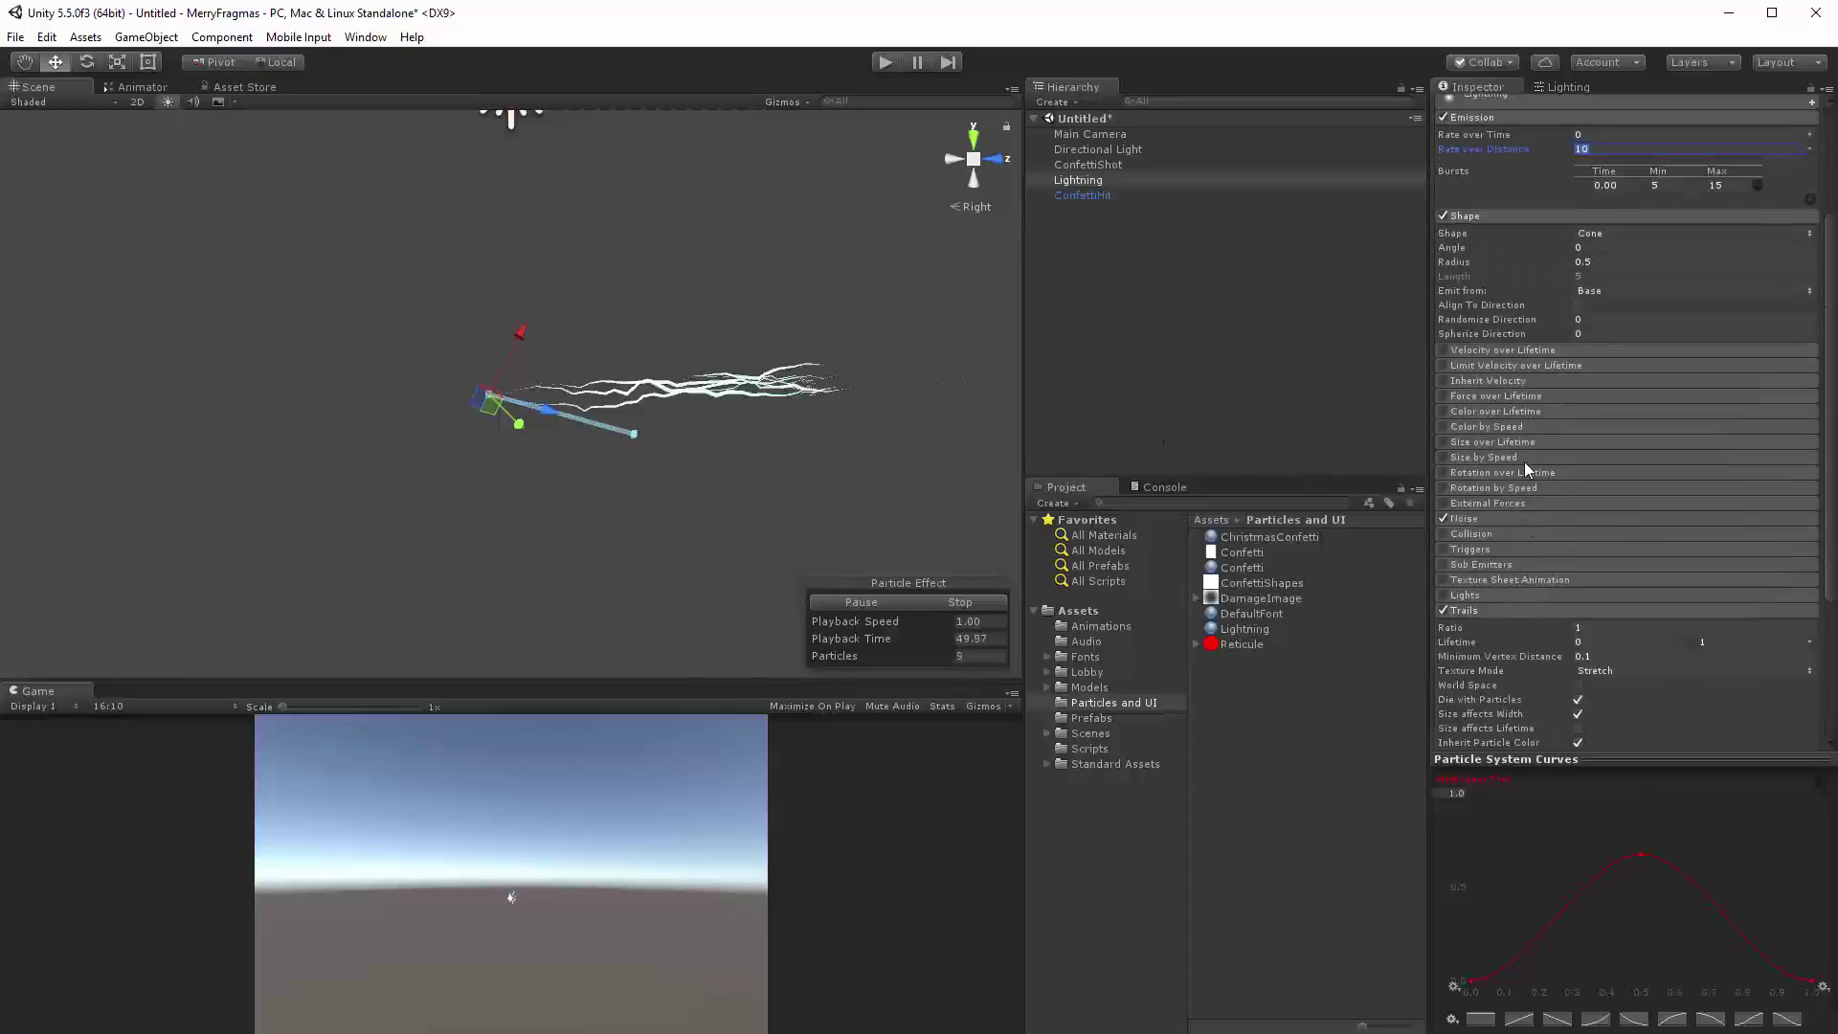
pyautogui.click(1525, 284)
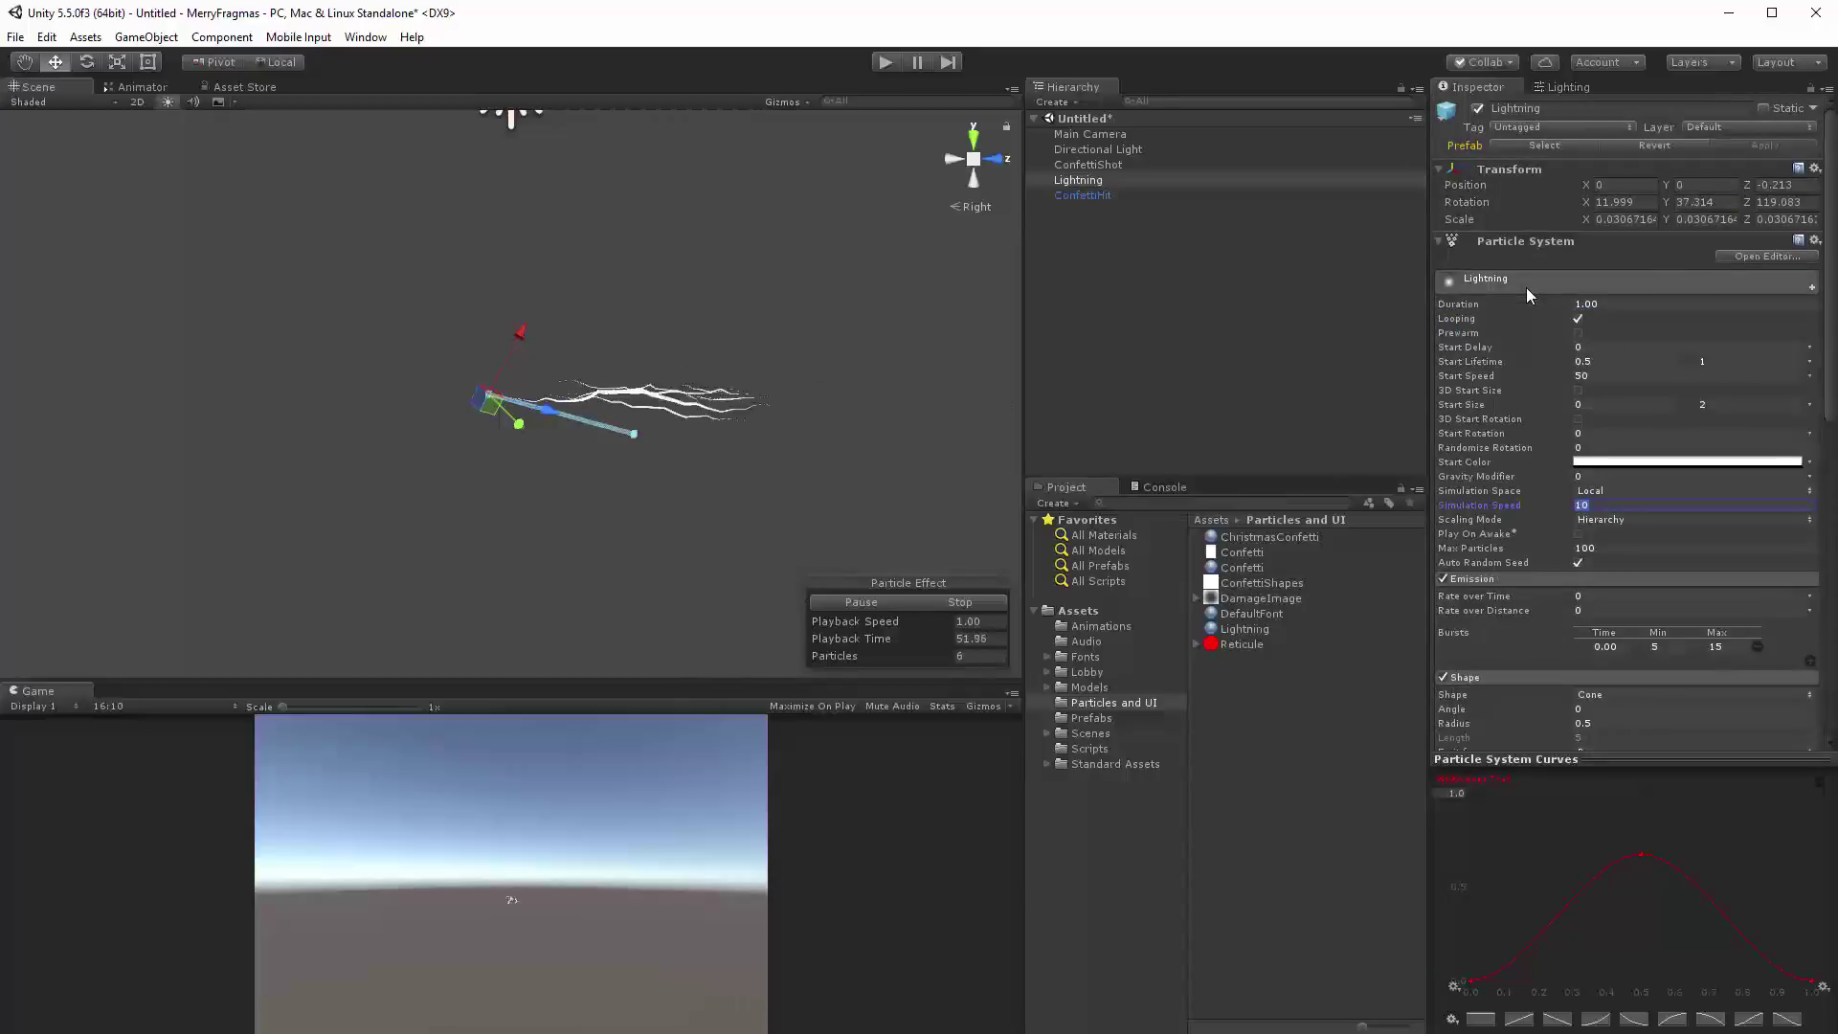
pyautogui.click(1587, 463)
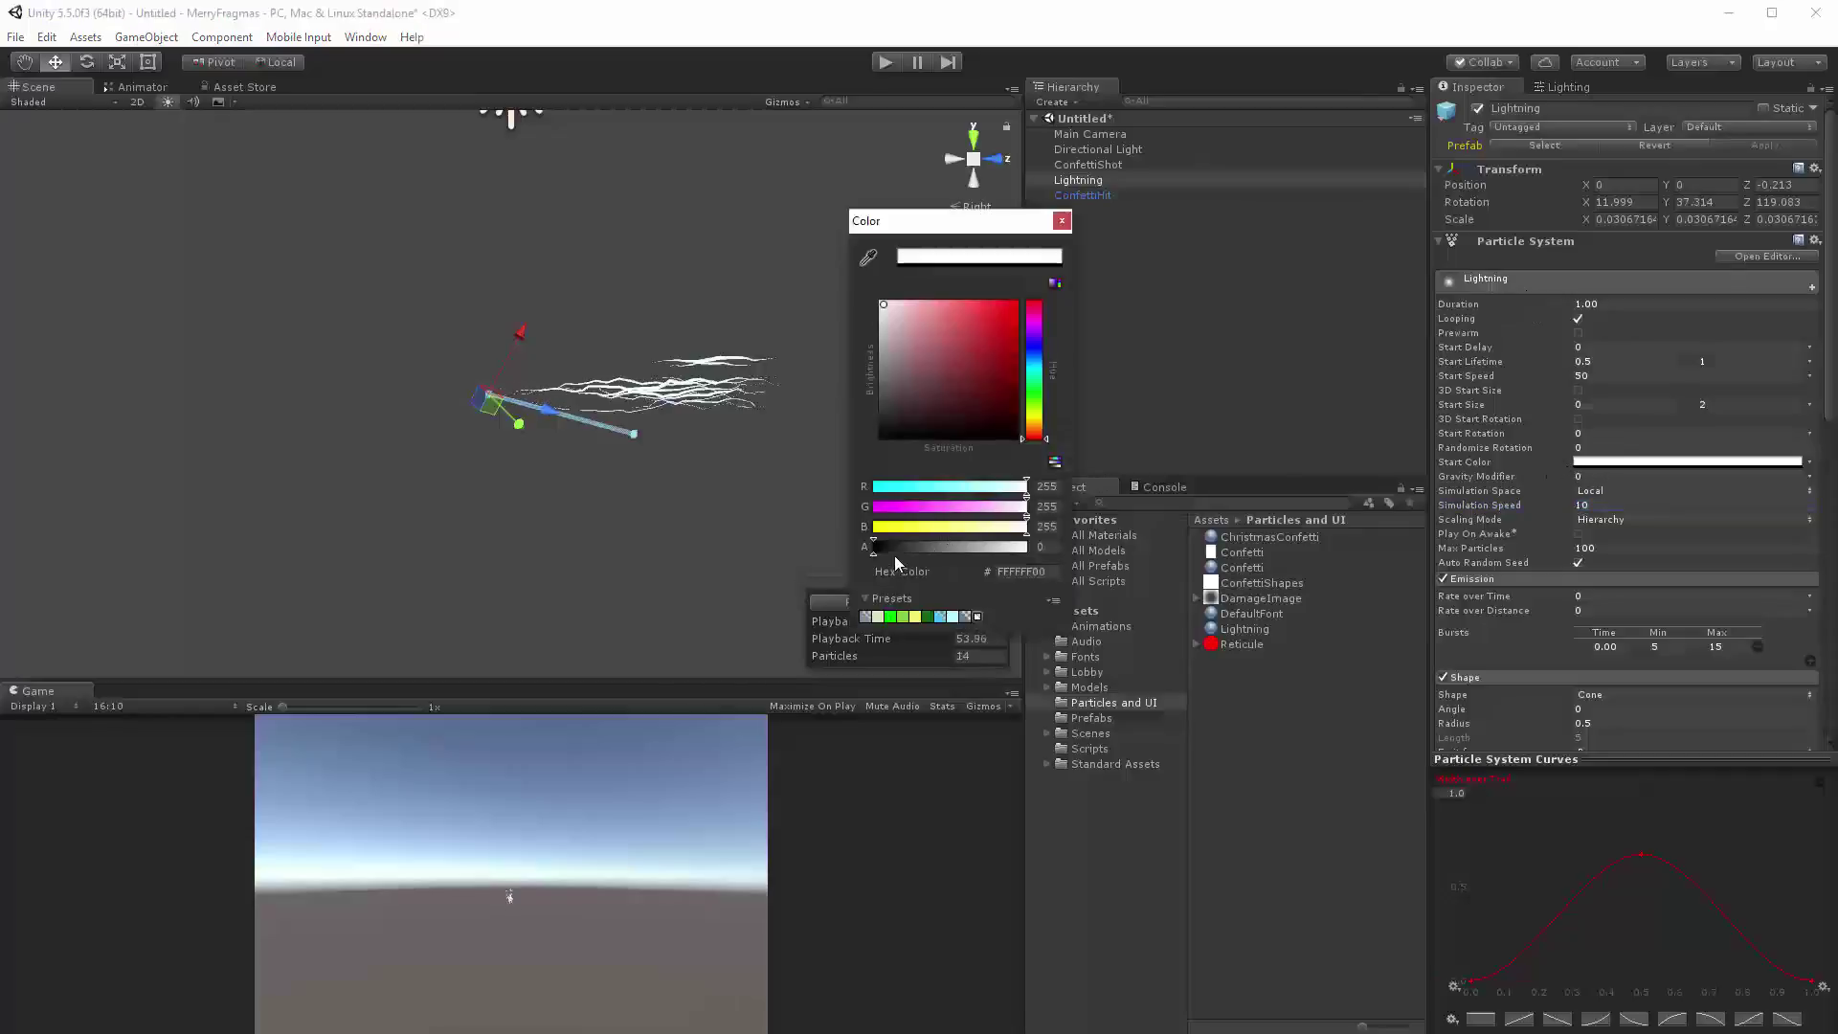
pyautogui.click(1062, 222)
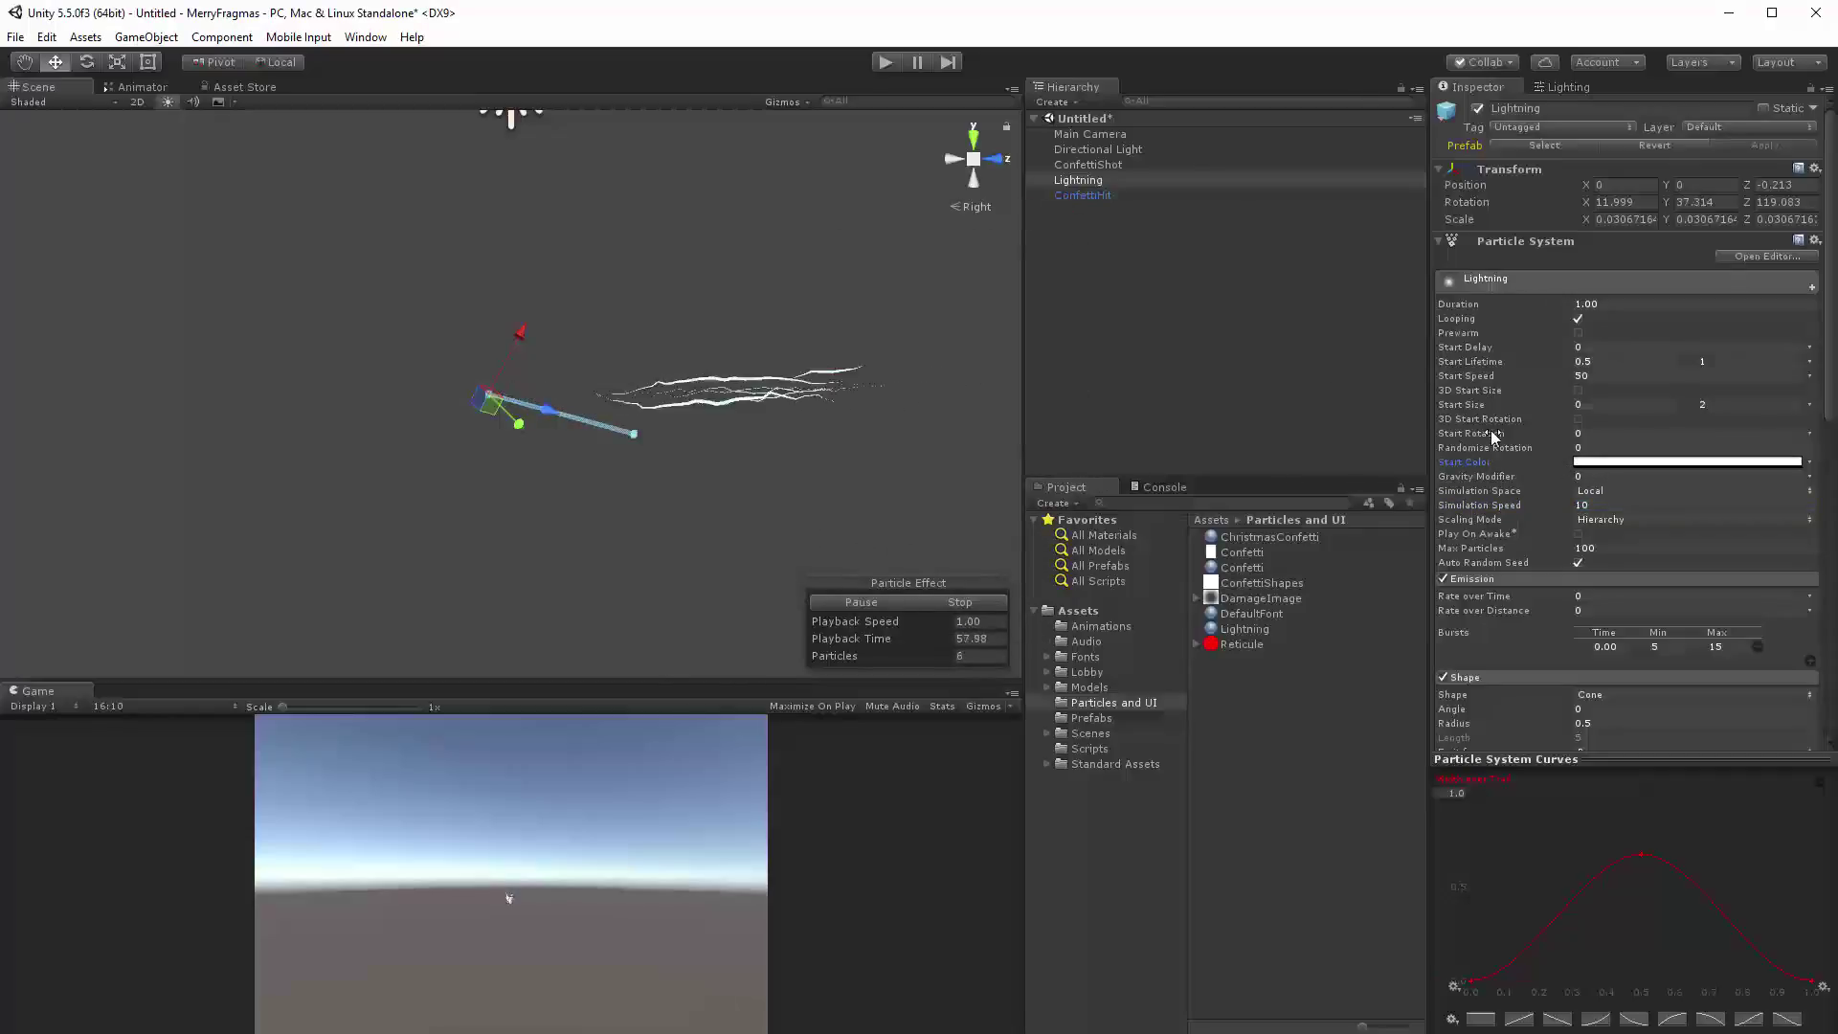
pyautogui.click(1554, 278)
# Recheck the color settings in Lightning's Trails module, including Inherit Particle Color, and collapse the module.
pyautogui.scroll(-3, 1467, 501)
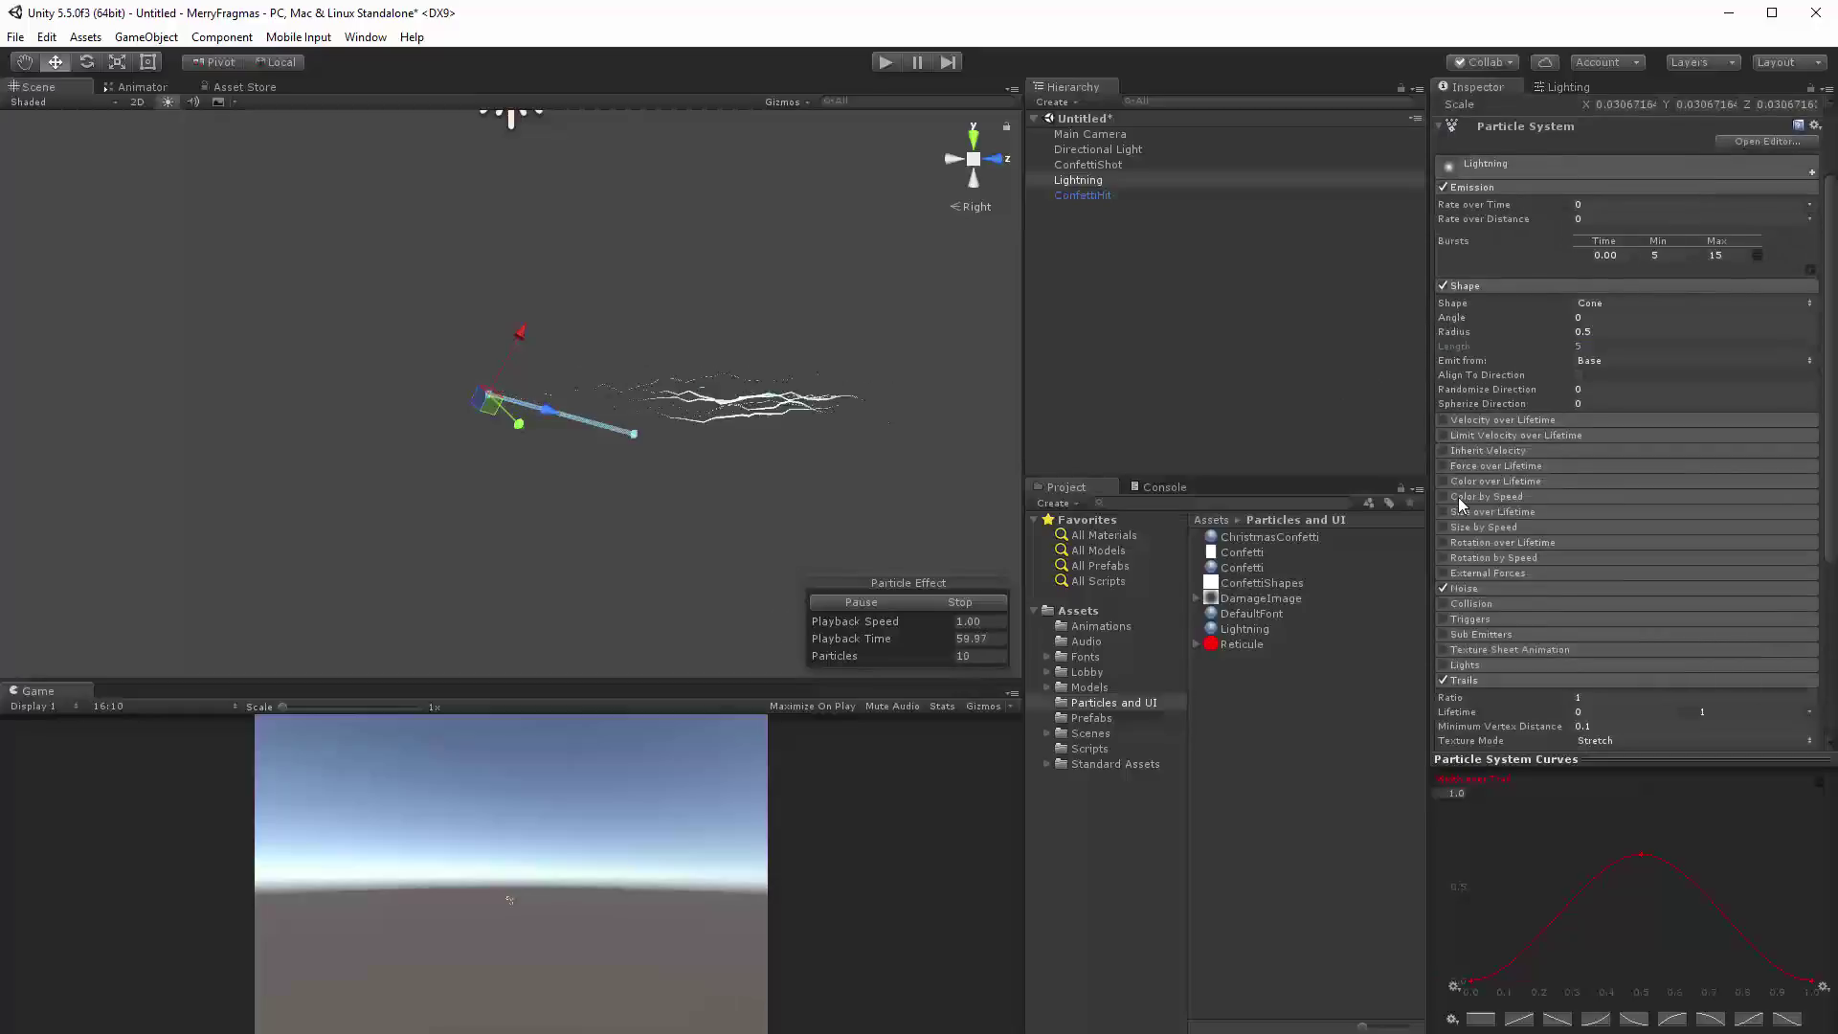
pyautogui.click(1457, 497)
pyautogui.scroll(-1, 1464, 532)
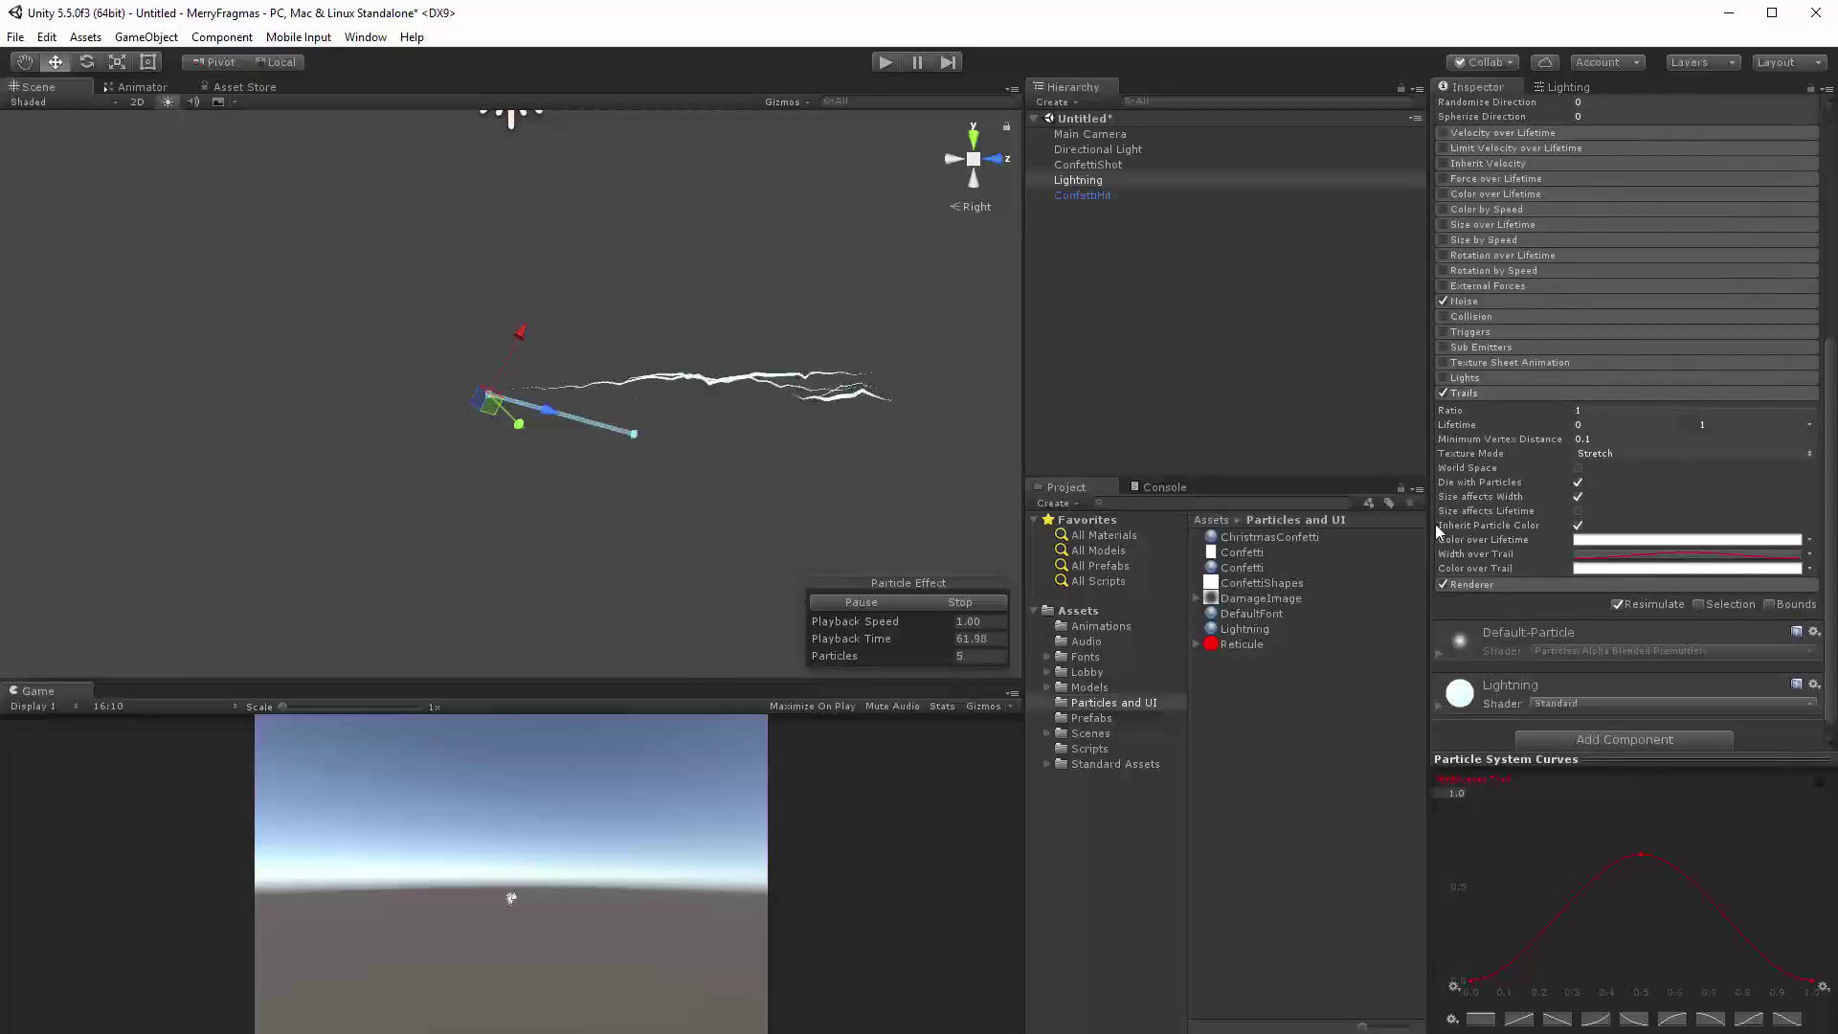
pyautogui.click(1499, 392)
# Examine the Material and Trail Material assigned in Lightning's Renderer module, and collapse the module.
pyautogui.click(1483, 567)
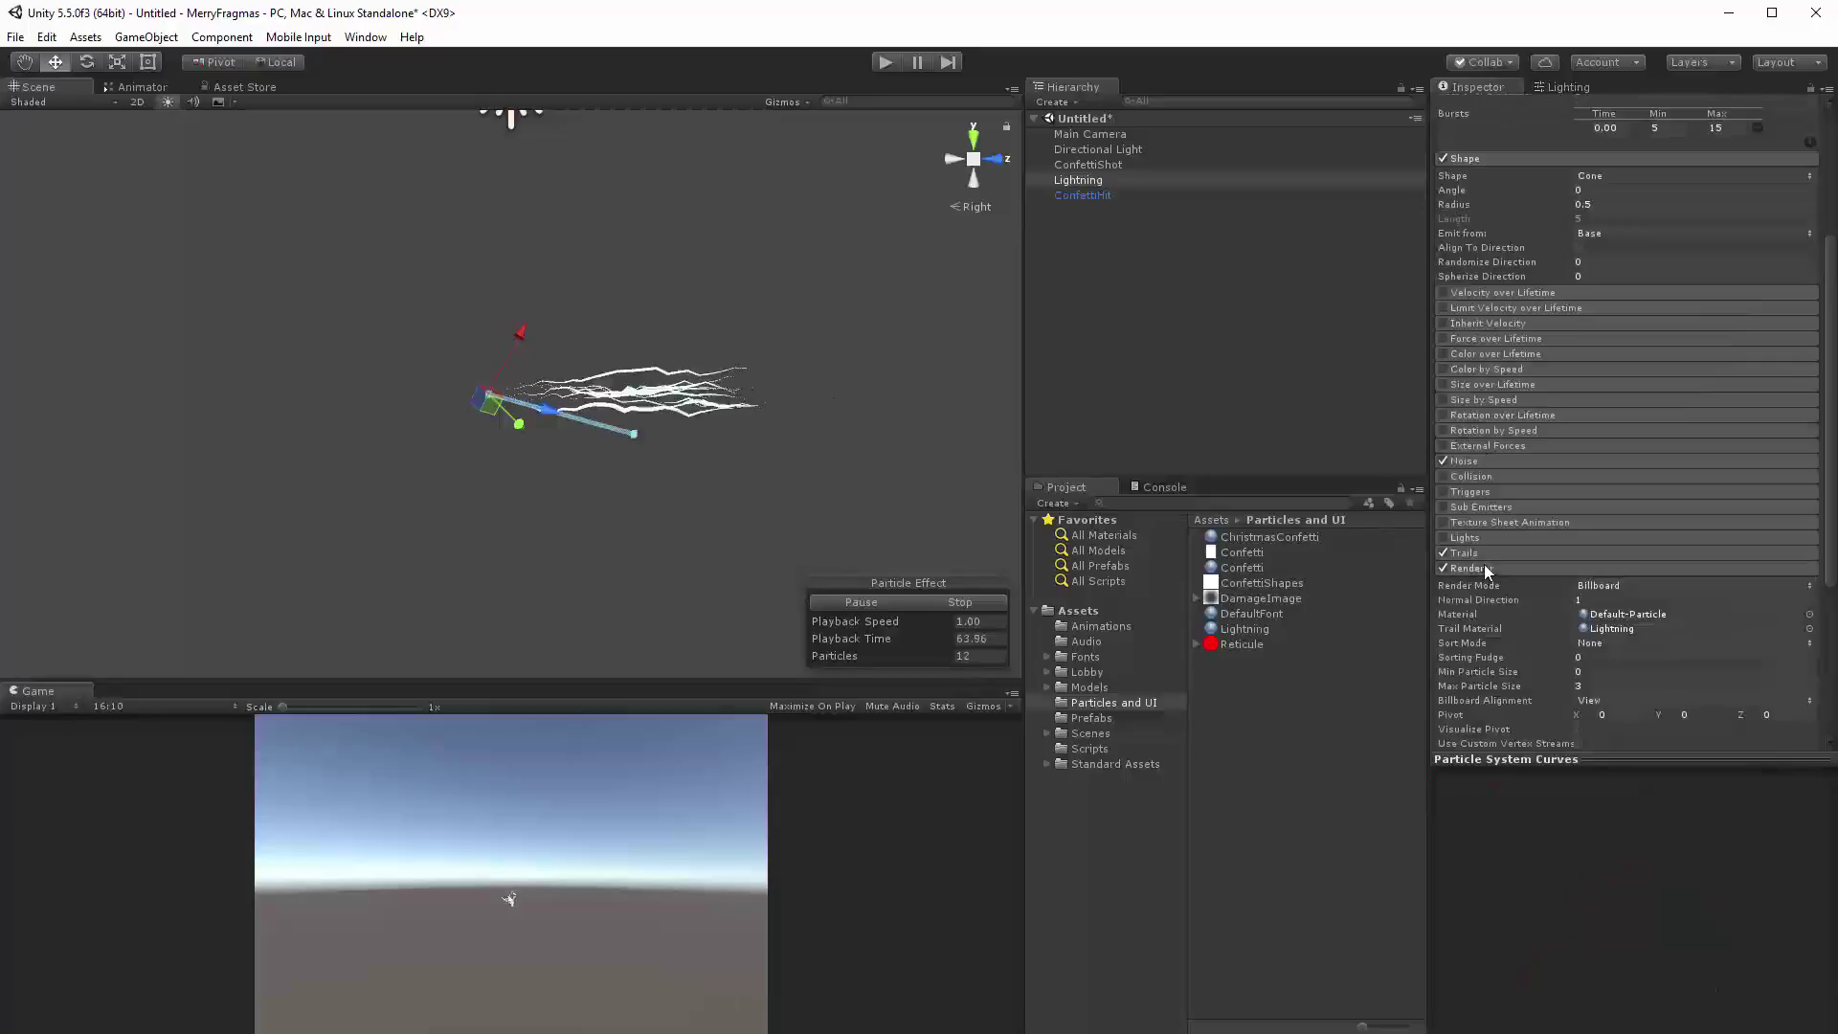
pyautogui.scroll(-3, 1479, 536)
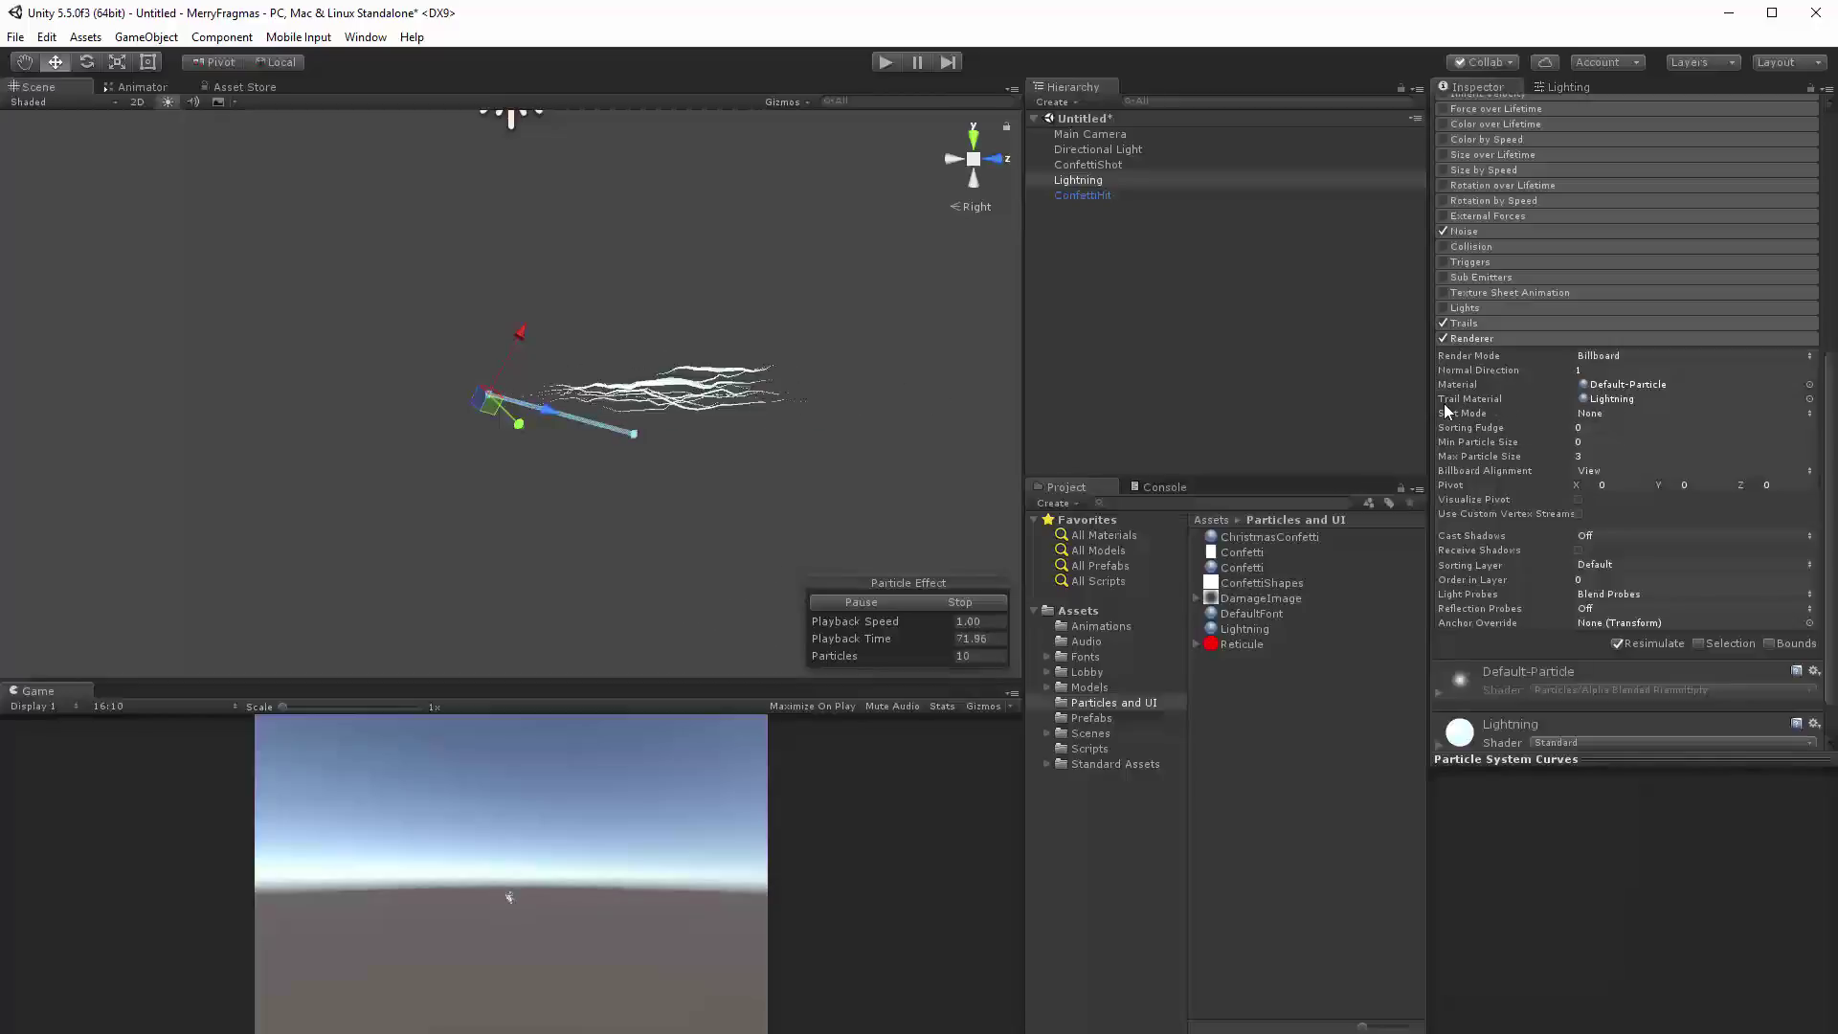
pyautogui.click(1499, 341)
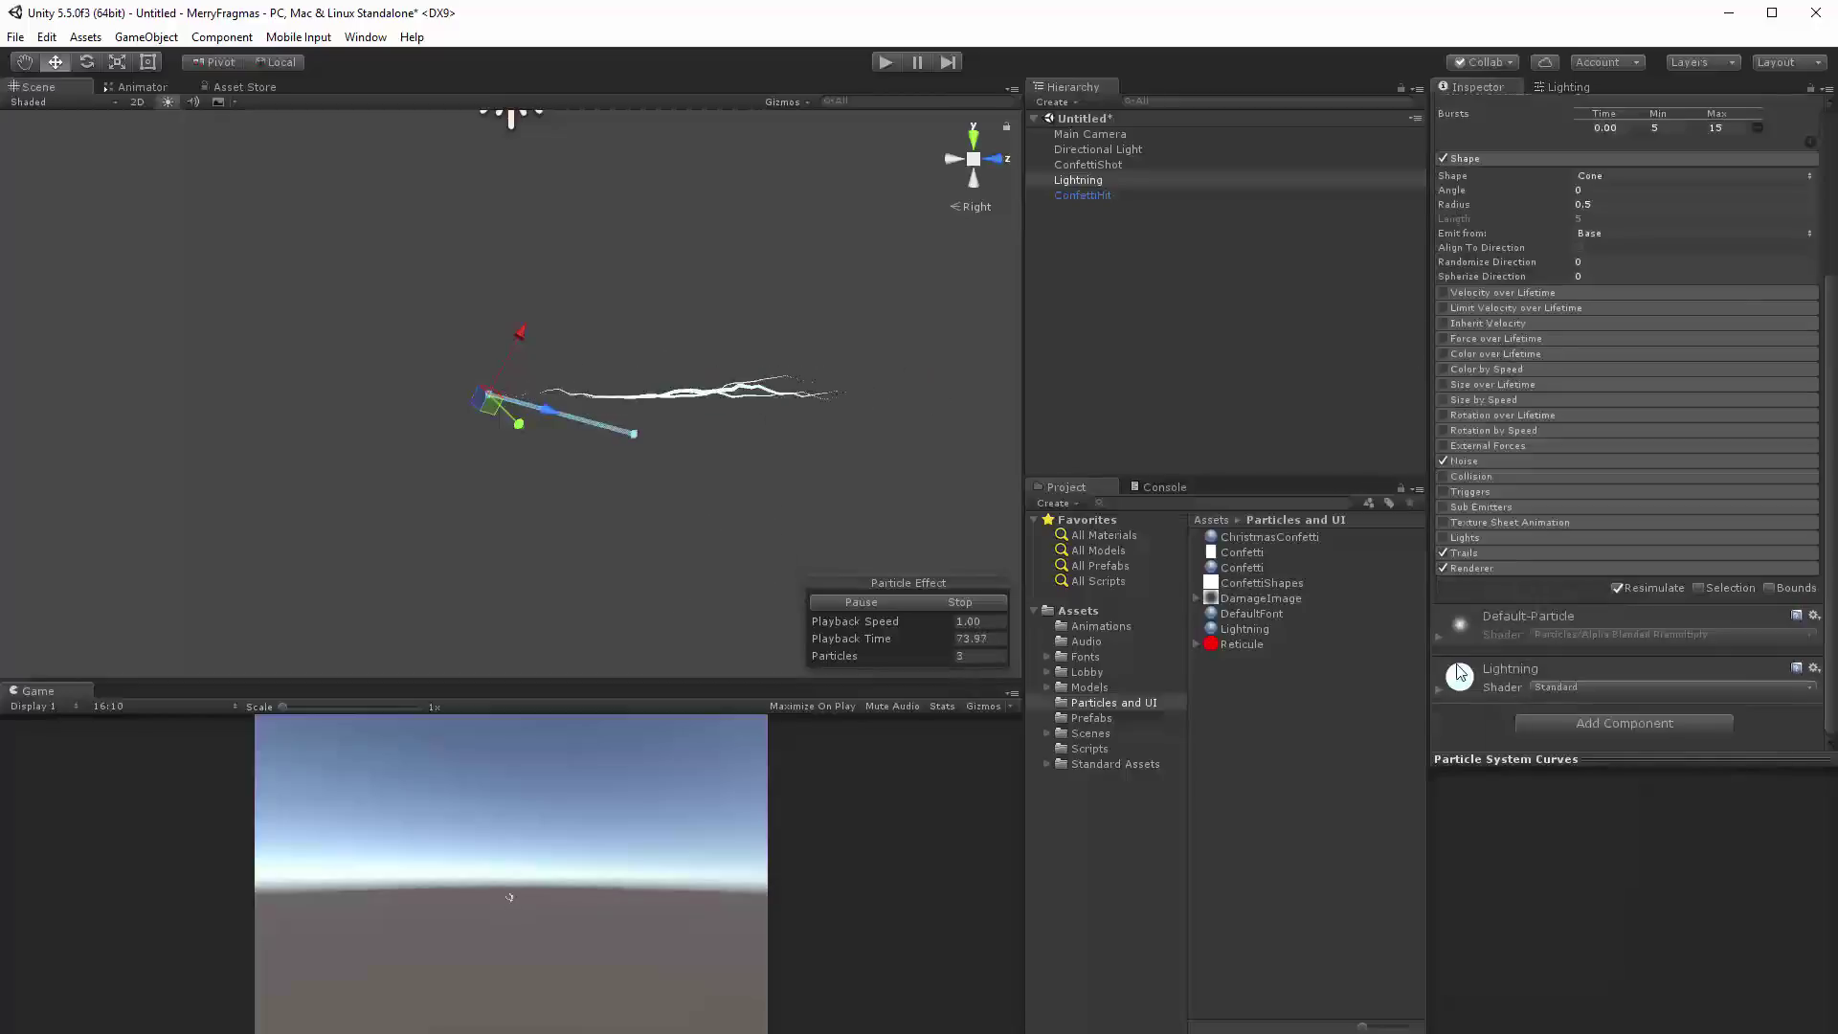
# Expand the Lightning material, examine its Albedo and Emission settings, and collapse it again.
pyautogui.click(1437, 687)
pyautogui.scroll(-5, 1555, 538)
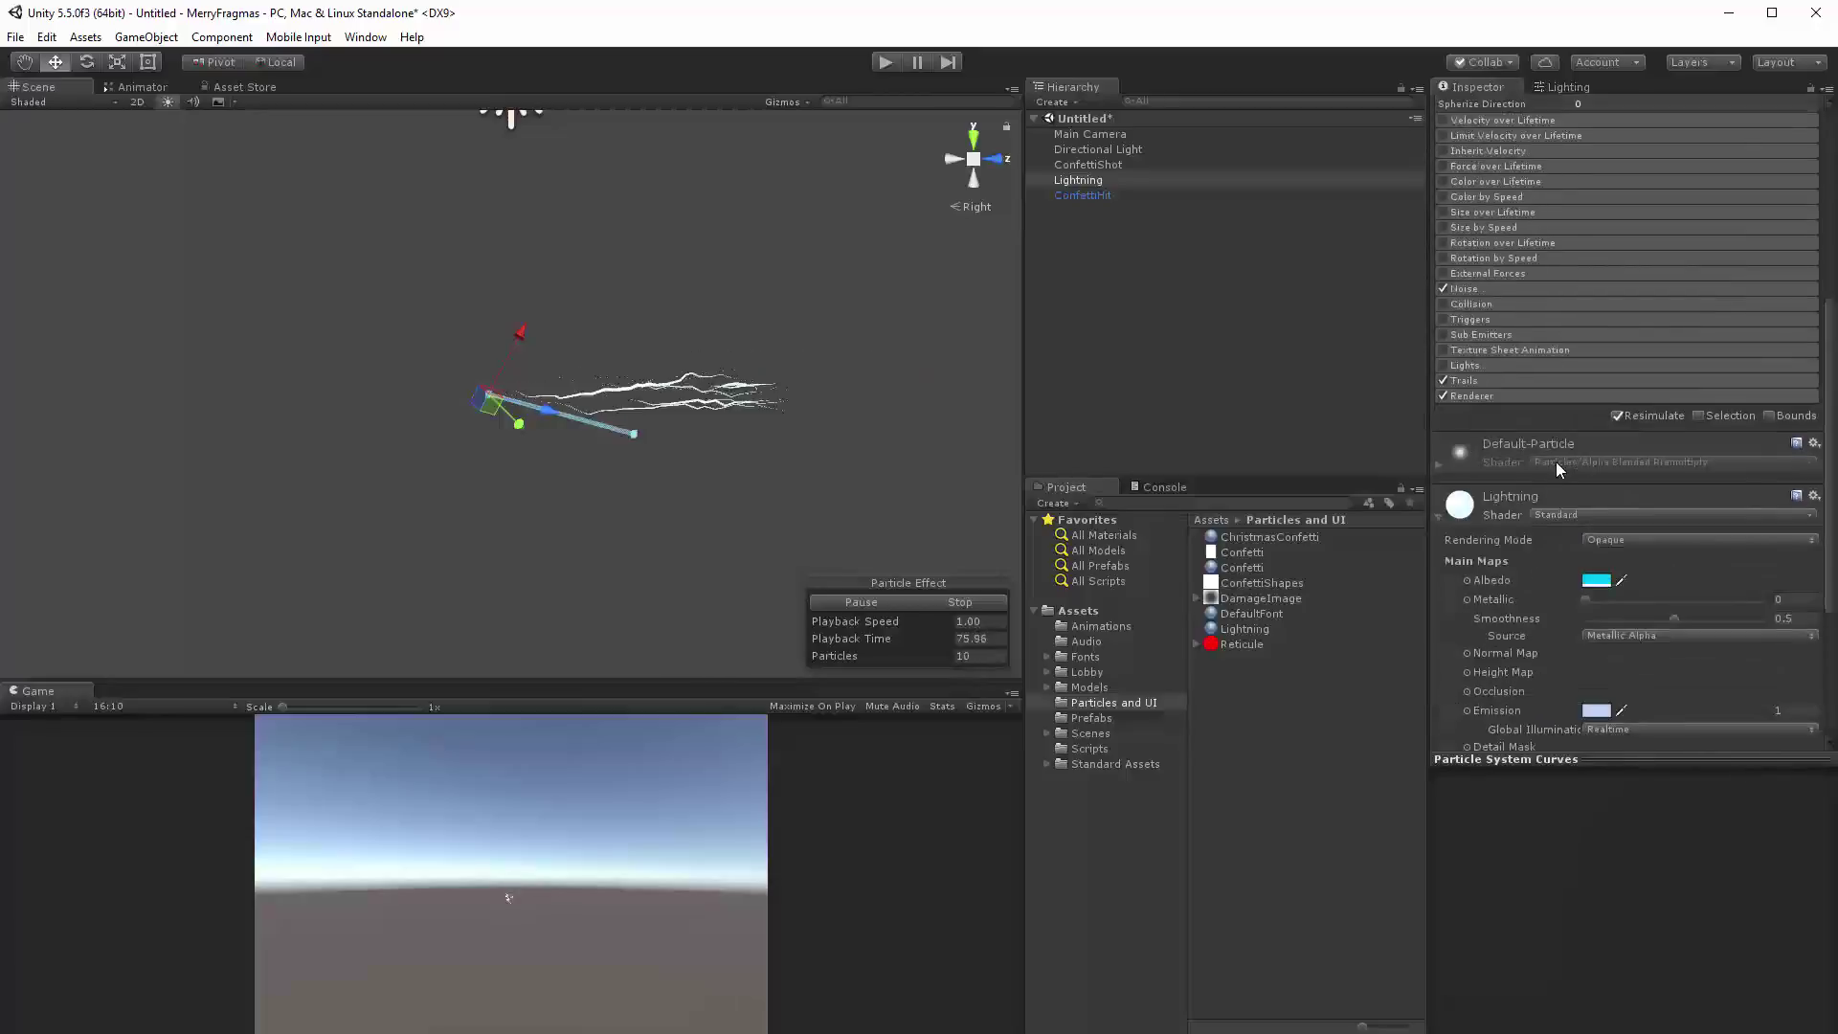
pyautogui.scroll(-2, 1478, 549)
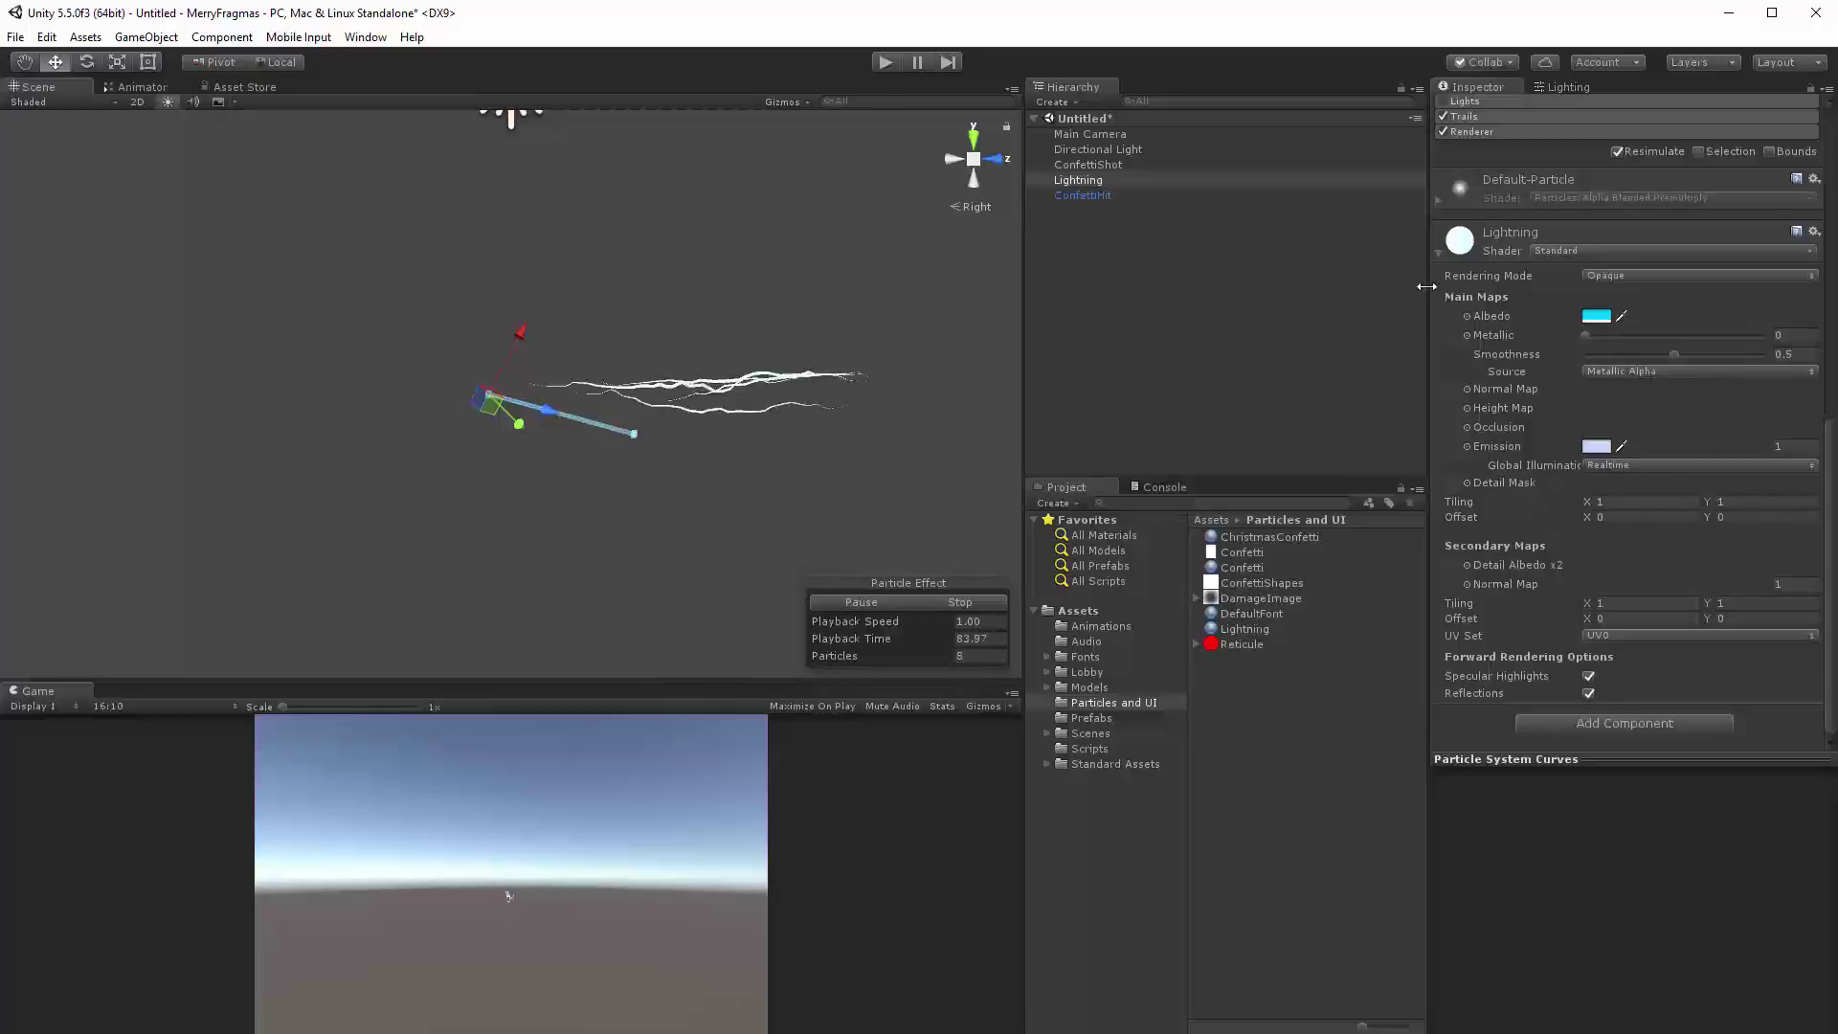
pyautogui.click(1437, 252)
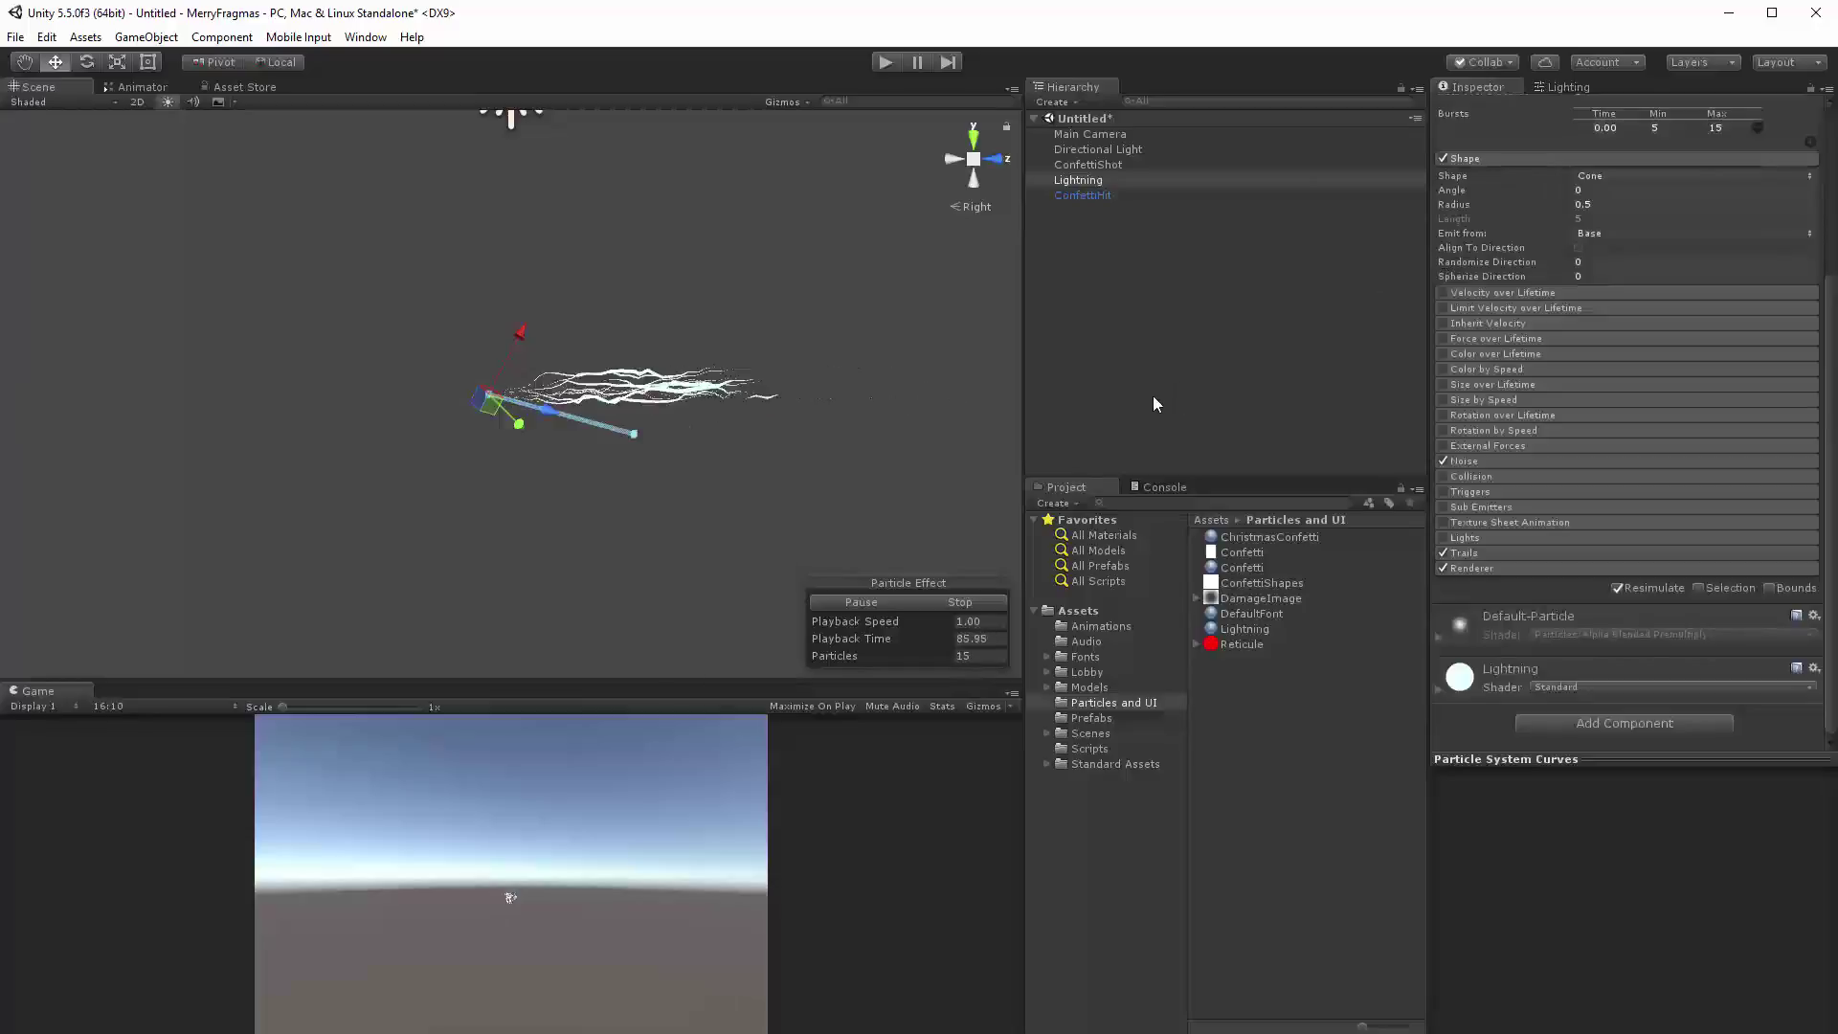